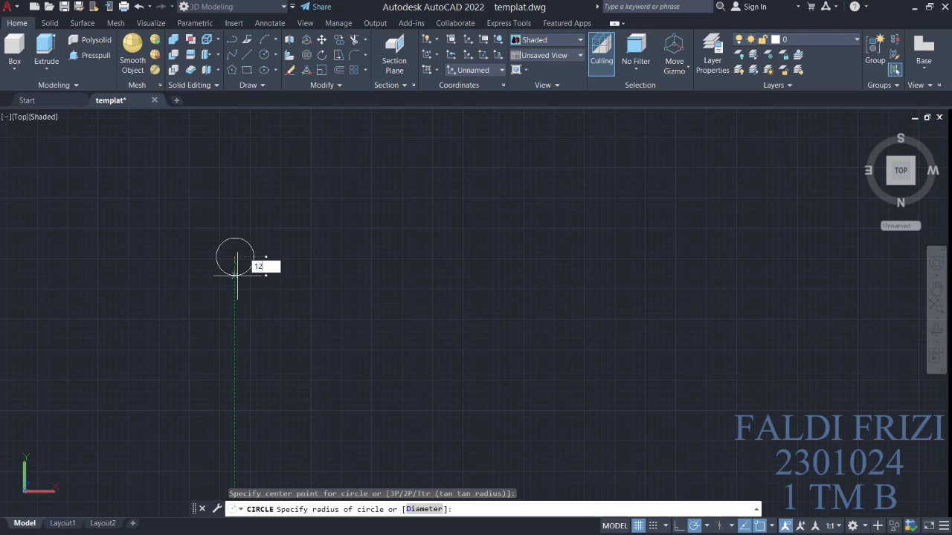
Step: Draw concentric circles of radius 12 and 21 at the left centre
{"action": "key", "text": "Return"}
{"action": "key", "text": "Return"}
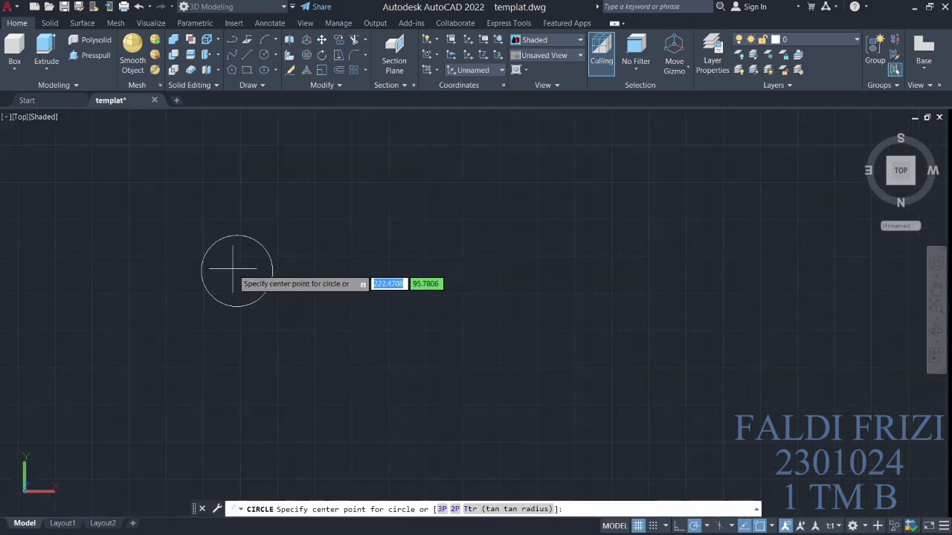
{"action": "left_click", "coordinate": [237, 270]}
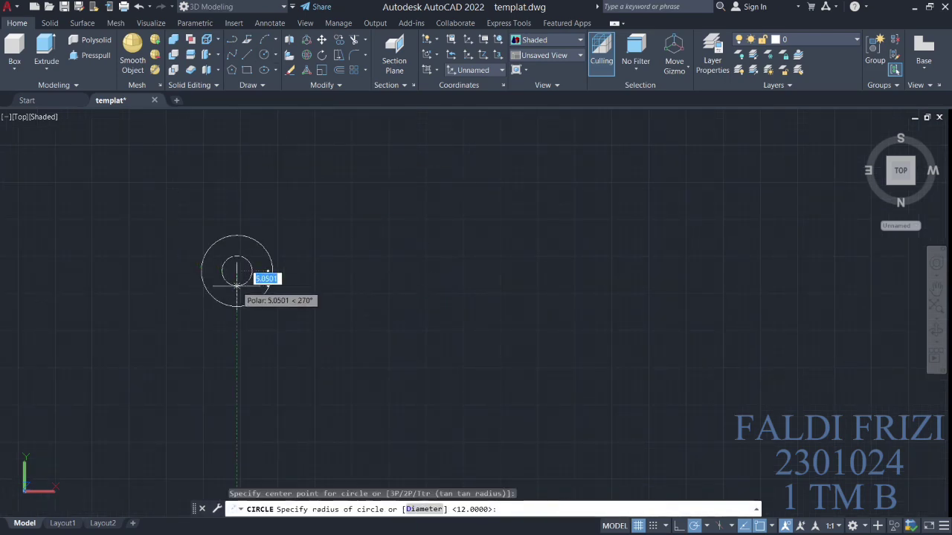
{"action": "key", "text": "Return"}
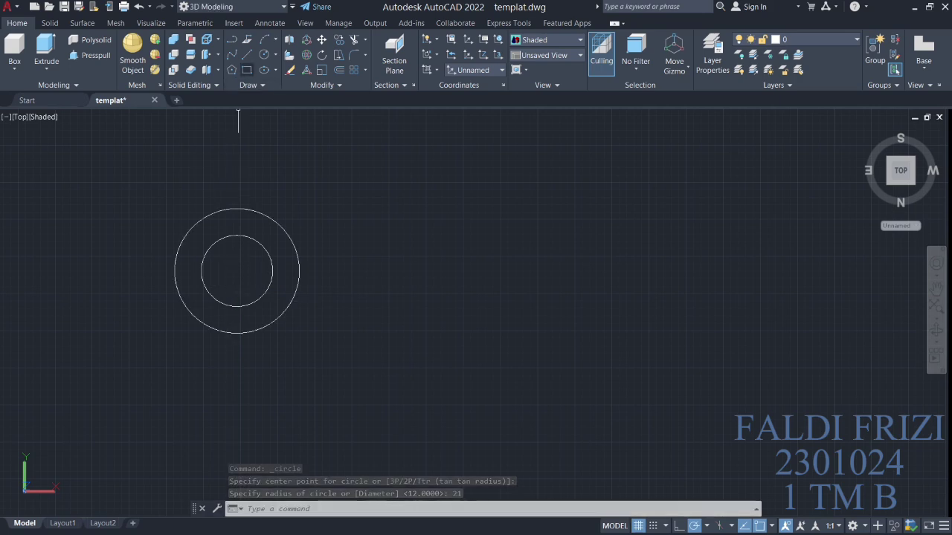
Step: Add a concentric pair of radii 32 and 18, centred 100 units to the right
{"action": "key", "text": "Return"}
{"action": "type", "text": "100"}
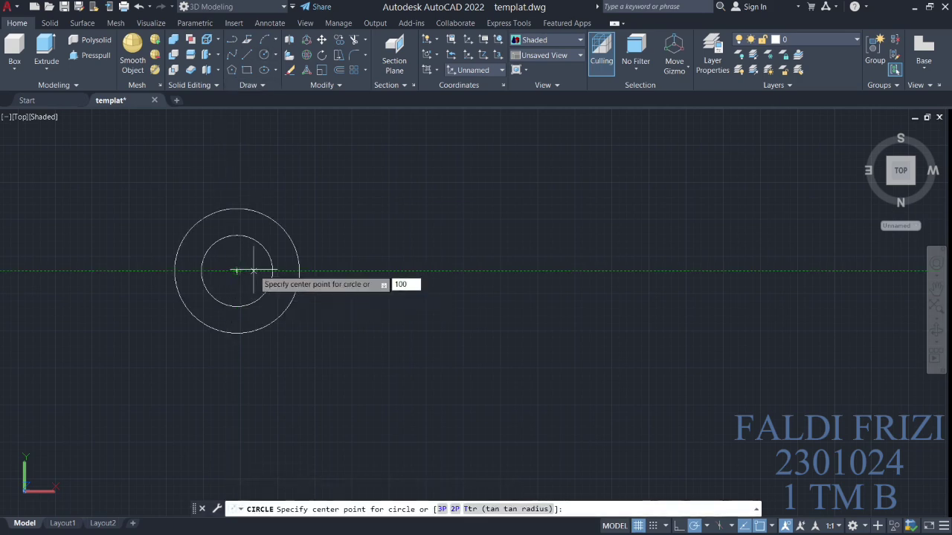
{"action": "key", "text": "Return"}
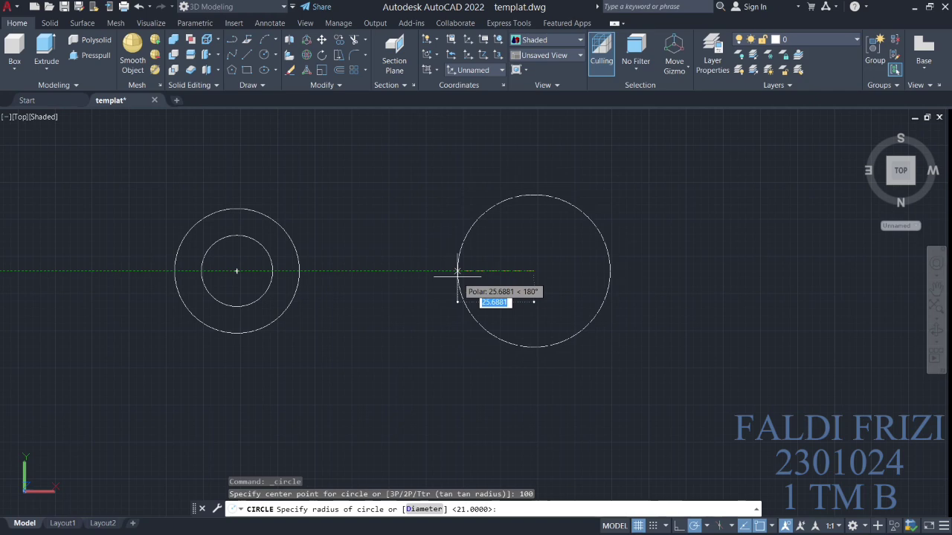
{"action": "key", "text": "Return"}
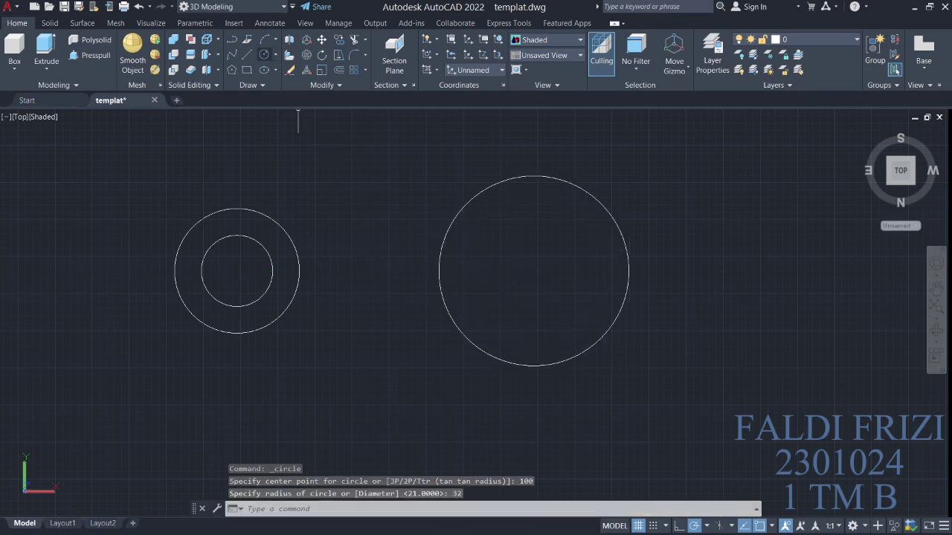
{"action": "key", "text": "Return"}
{"action": "left_click", "coordinate": [534, 271]}
{"action": "type", "text": "18"}
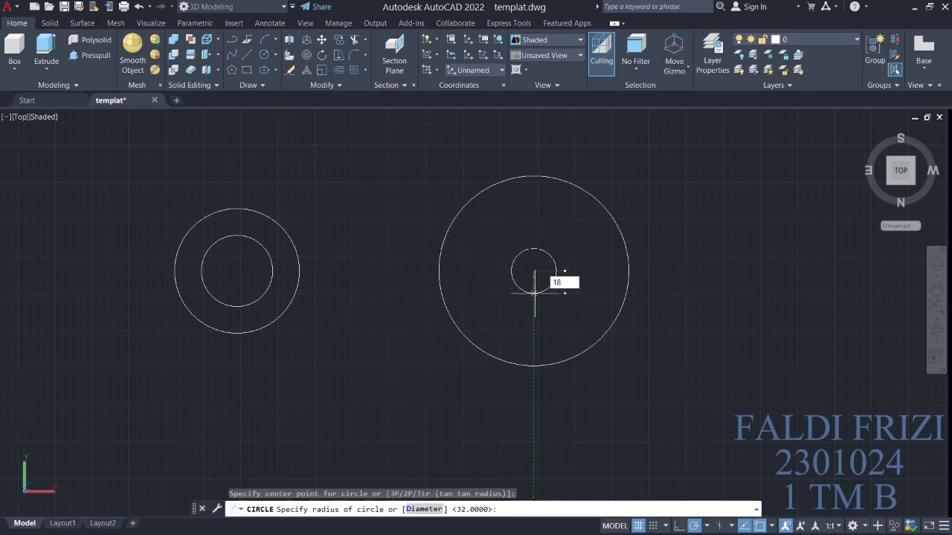
{"action": "key", "text": "Return"}
{"action": "key", "text": "l"}
{"action": "key", "text": "Return"}
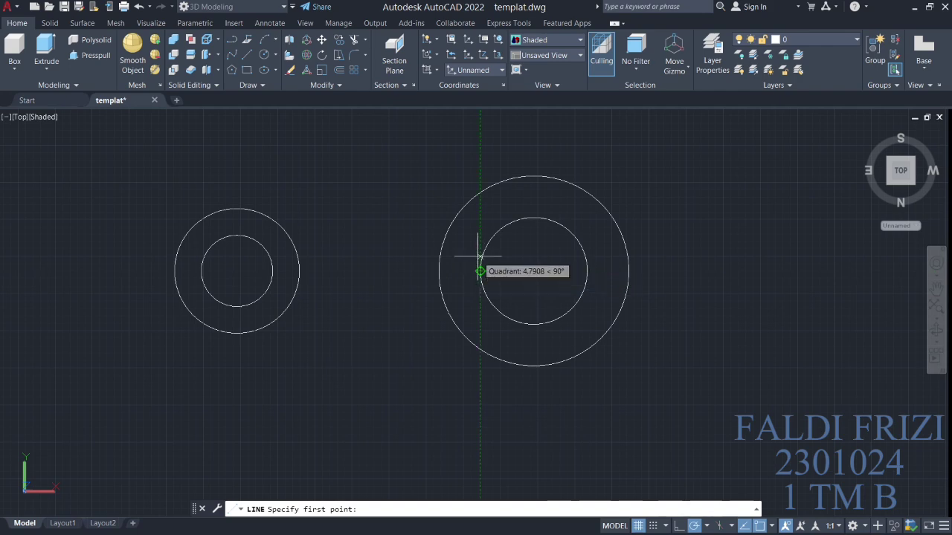
{"action": "type", "text": "6"}
Step: Draw a 6×12 rectangular notch outline on the left of the right inner circle
{"action": "key", "text": "Return"}
{"action": "scroll", "coordinate": [476, 261], "scroll_direction": "up", "scroll_amount": 3}
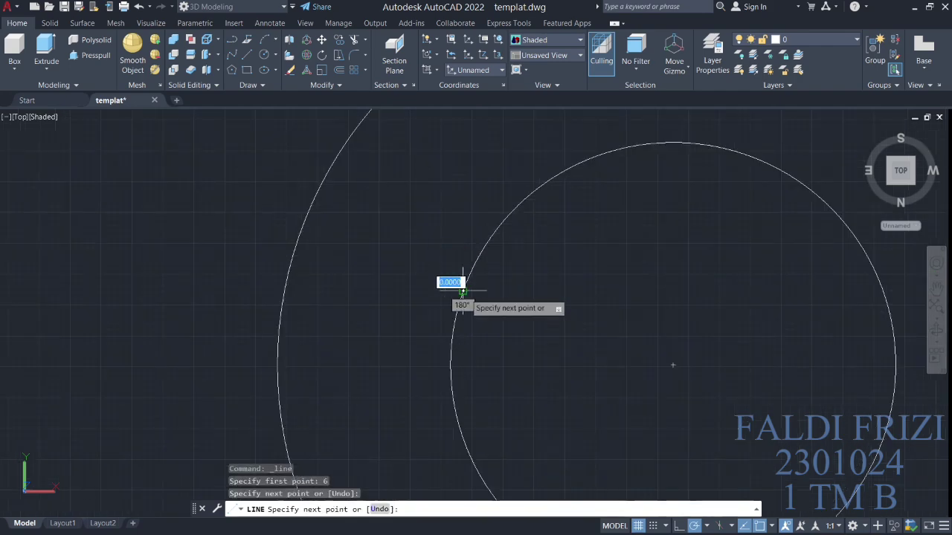
{"action": "left_click", "coordinate": [462, 439]}
{"action": "key", "text": "Return"}
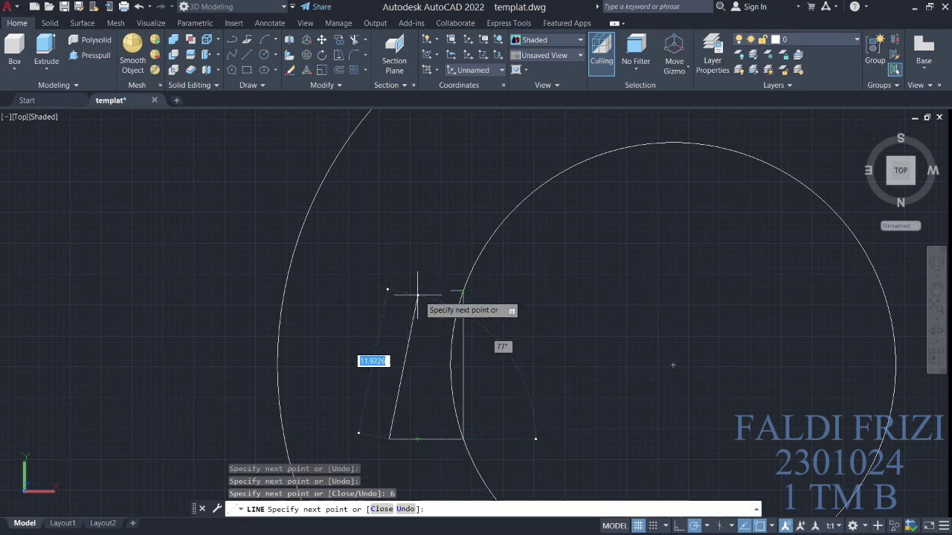
{"action": "left_click", "coordinate": [388, 290]}
{"action": "right_click", "coordinate": [442, 243]}
{"action": "left_click", "coordinate": [469, 250]}
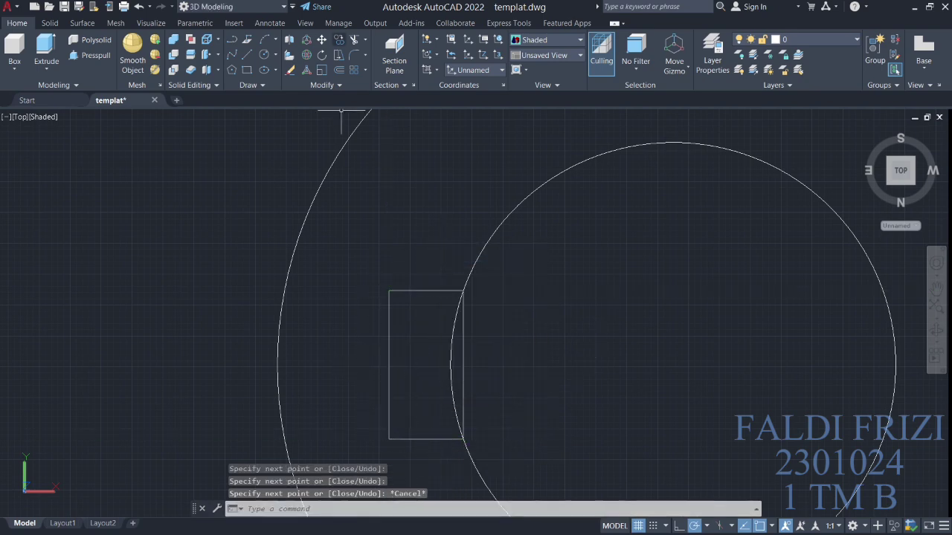
Step: Trim away the notch edge and the arc inside it to leave the keyway
{"action": "type", "text": "tr"}
{"action": "key", "text": "Return"}
{"action": "left_click_drag", "start_coordinate": [404, 339], "coordinate": [514, 343]}
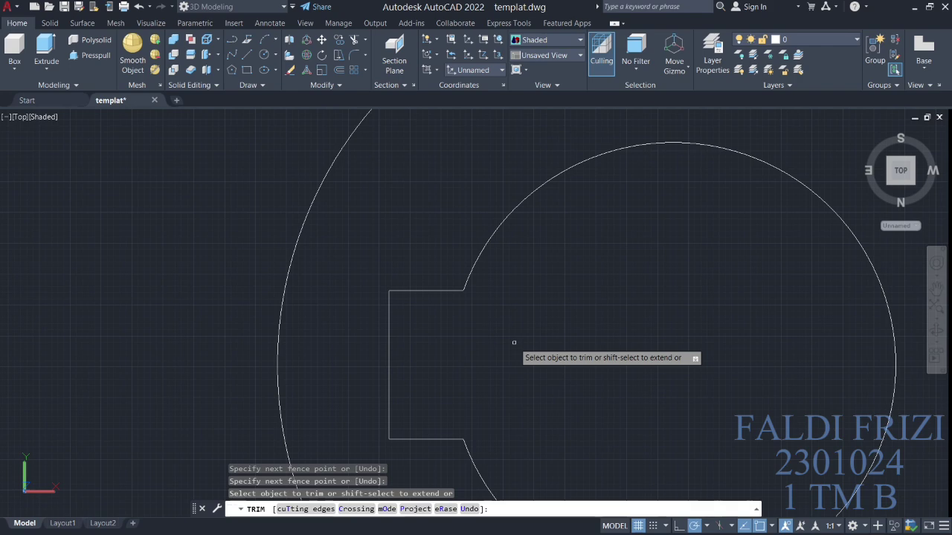
{"action": "scroll", "coordinate": [514, 343], "scroll_direction": "down", "scroll_amount": 5}
{"action": "scroll", "coordinate": [514, 343], "scroll_direction": "down", "scroll_amount": 1}
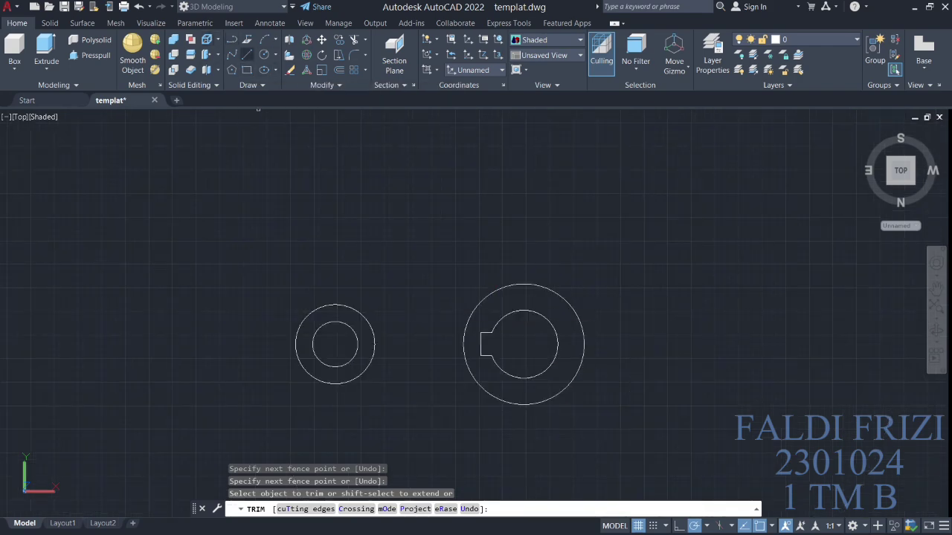
{"action": "type", "text": "l"}
{"action": "key", "text": "Return"}
Step: Draw a line from the small circle's bottom tangent to the big circle, then undo it
{"action": "left_click", "coordinate": [335, 384]}
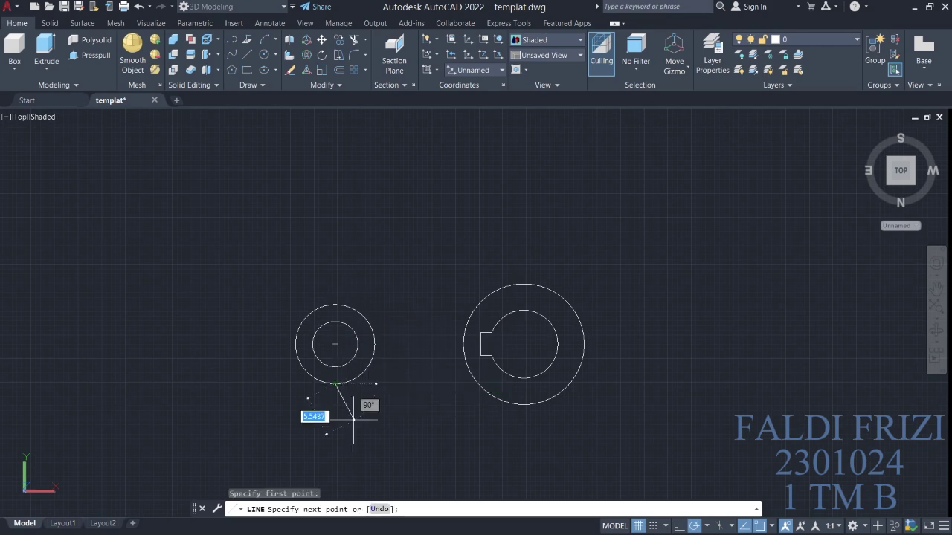
{"action": "left_click", "coordinate": [517, 404]}
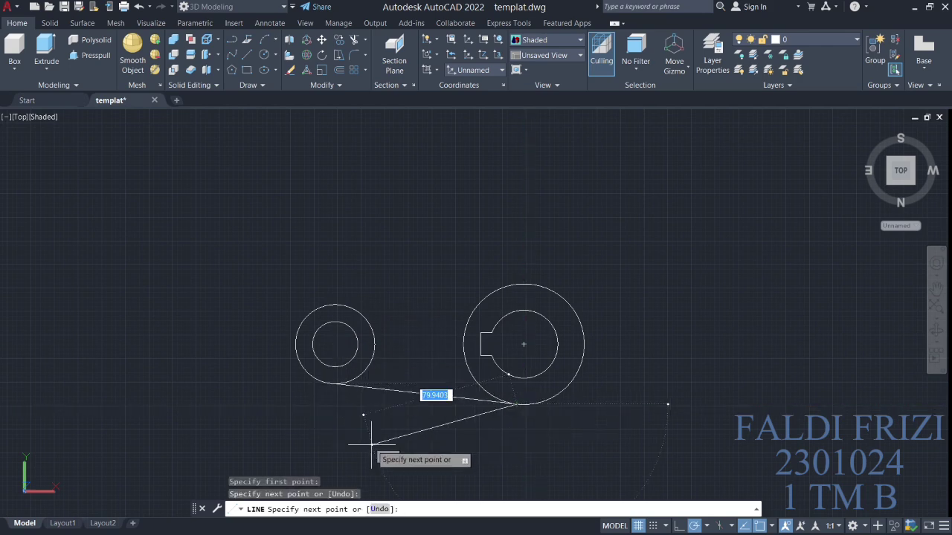
{"action": "right_click", "coordinate": [373, 318]}
{"action": "left_click", "coordinate": [399, 336]}
{"action": "key", "text": "ctrl+z"}
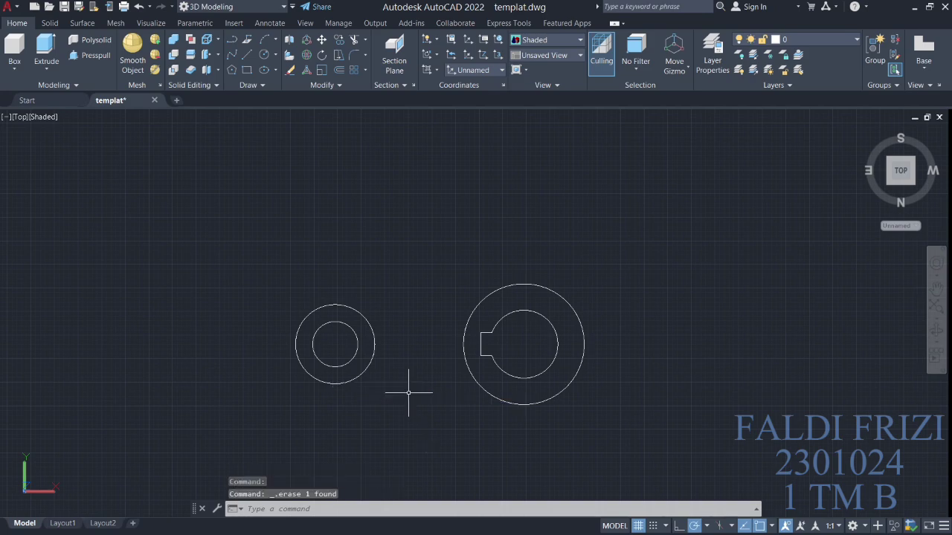
Step: Try drawing the bottom line from the big circle to the small circle, undoing the misdrawn result
{"action": "type", "text": "l"}
{"action": "key", "text": "Return"}
{"action": "scroll", "coordinate": [524, 406], "scroll_direction": "up", "scroll_amount": 6}
{"action": "left_click", "coordinate": [520, 400]}
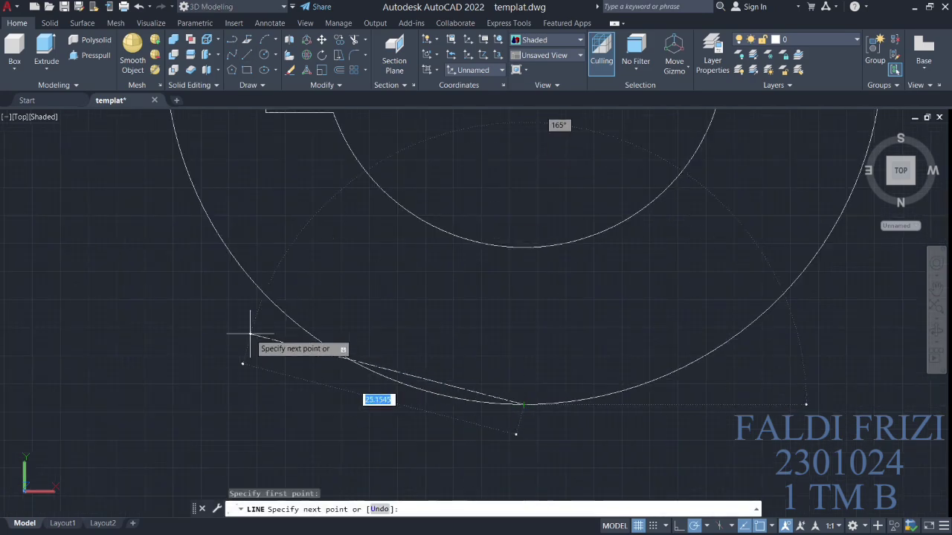
{"action": "scroll", "coordinate": [240, 340], "scroll_direction": "down", "scroll_amount": 10}
{"action": "scroll", "coordinate": [165, 358], "scroll_direction": "up", "scroll_amount": 5}
{"action": "left_click", "coordinate": [165, 358]}
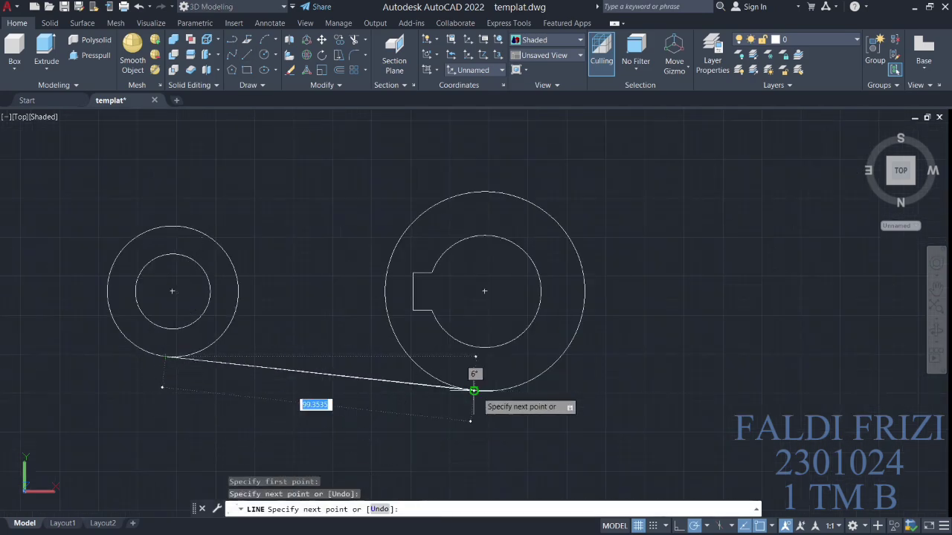
{"action": "left_click", "coordinate": [472, 389]}
{"action": "key", "text": "ctrl+z"}
Step: Draw the bottom line from the small circle's base tangent to the large circle
{"action": "type", "text": "l"}
{"action": "key", "text": "Return"}
{"action": "scroll", "coordinate": [335, 384], "scroll_direction": "up", "scroll_amount": 6}
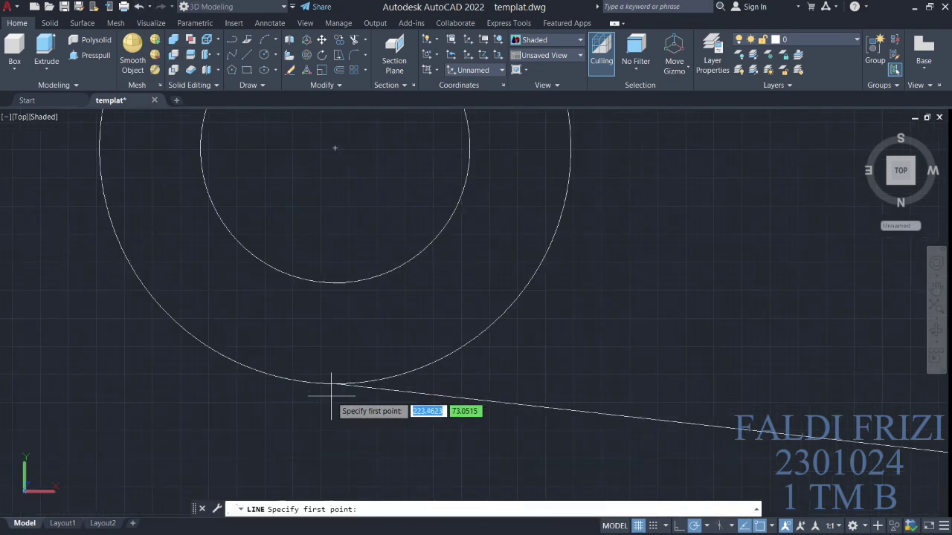
{"action": "left_click", "coordinate": [329, 389]}
{"action": "scroll", "coordinate": [330, 394], "scroll_direction": "down", "scroll_amount": 9}
{"action": "scroll", "coordinate": [439, 409], "scroll_direction": "up", "scroll_amount": 5}
{"action": "left_click", "coordinate": [437, 365]}
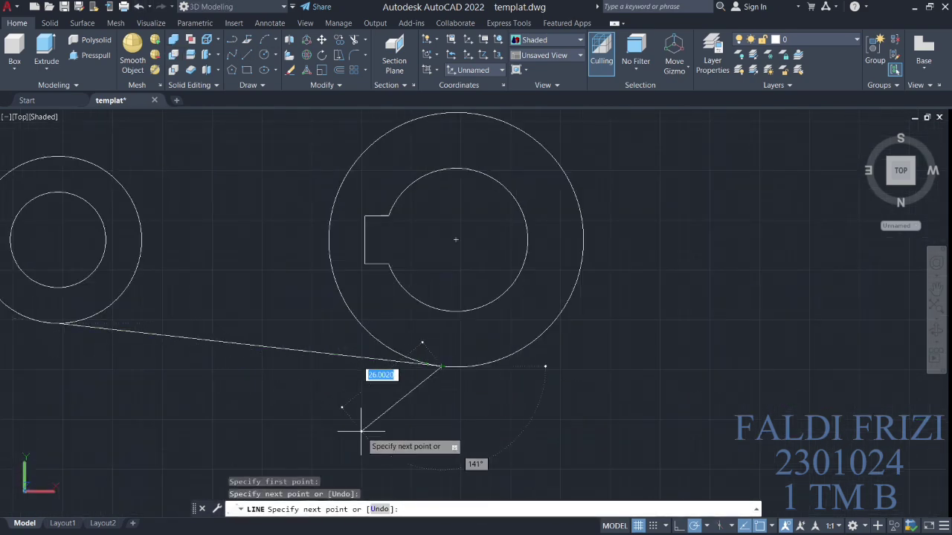
{"action": "key", "text": "Escape"}
{"action": "scroll", "coordinate": [314, 363], "scroll_direction": "up", "scroll_amount": 2}
{"action": "scroll", "coordinate": [314, 363], "scroll_direction": "down", "scroll_amount": 3}
{"action": "type", "text": "tr"}
{"action": "key", "text": "Return"}
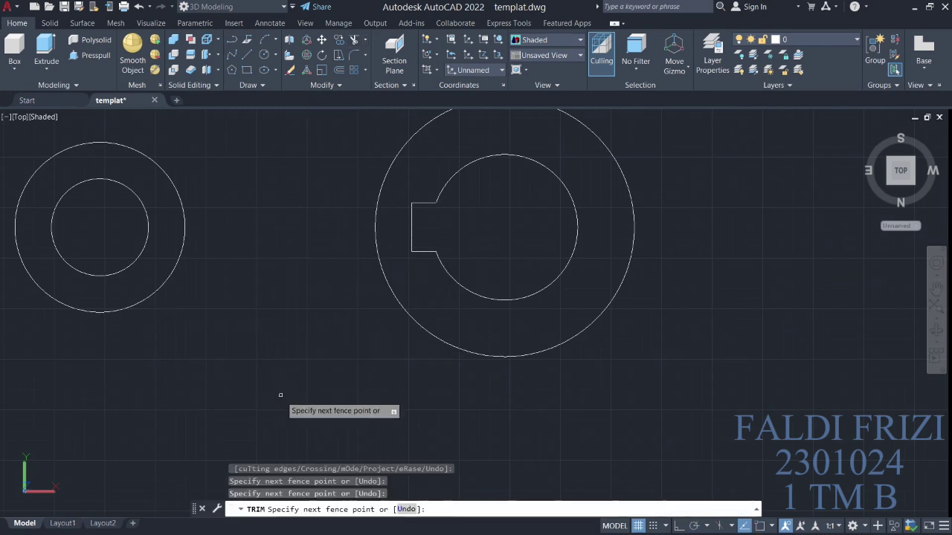
Step: Draw another bottom tangent line between the circles, then erase the duplicate line
{"action": "type", "text": "l"}
{"action": "key", "text": "Return"}
{"action": "left_click", "coordinate": [506, 358]}
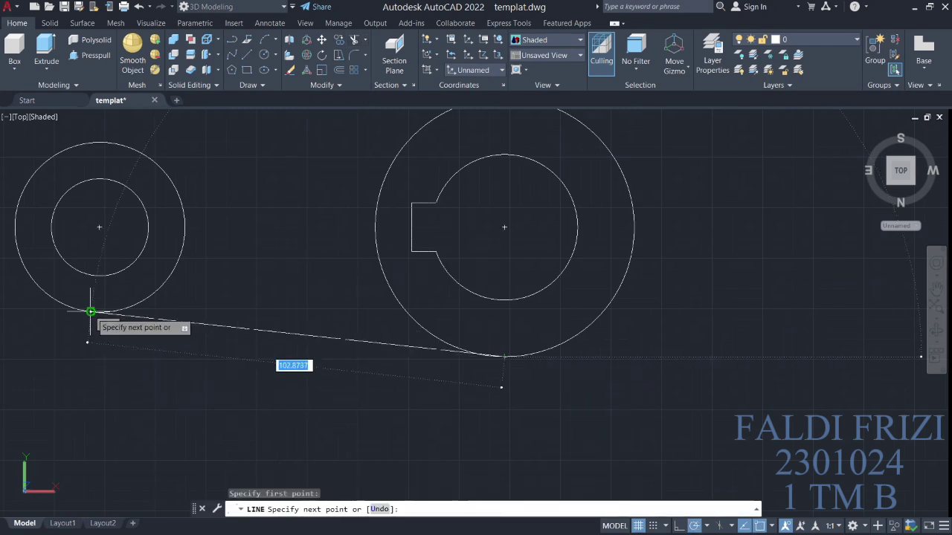
{"action": "left_click", "coordinate": [91, 313]}
{"action": "left_click", "coordinate": [505, 357]}
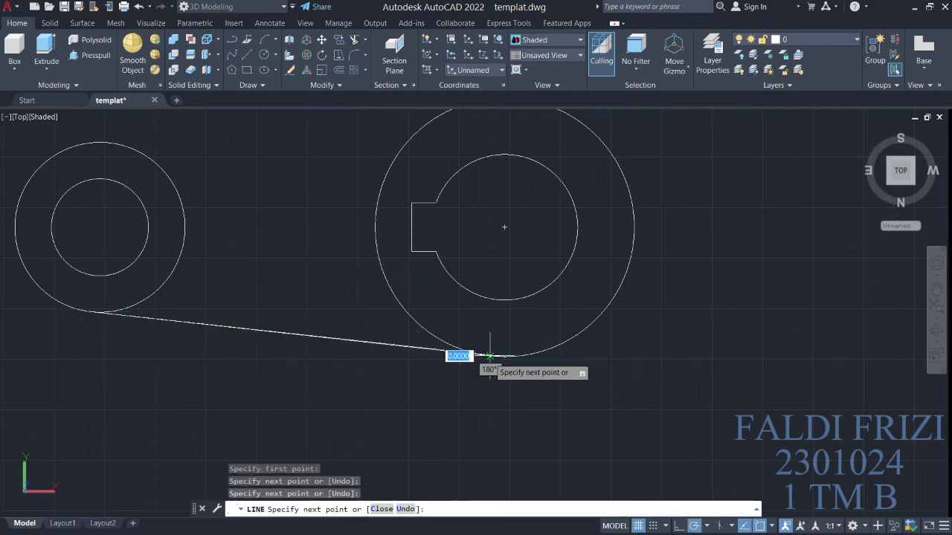
{"action": "right_click", "coordinate": [434, 399]}
{"action": "key", "text": "Escape"}
{"action": "scroll", "coordinate": [521, 308], "scroll_direction": "up", "scroll_amount": 3}
{"action": "scroll", "coordinate": [544, 255], "scroll_direction": "up", "scroll_amount": 3}
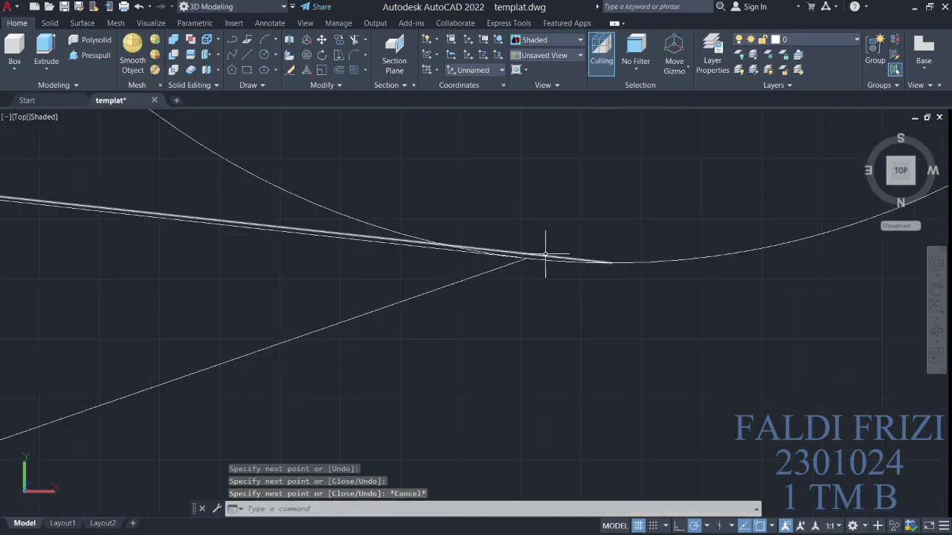
{"action": "left_click", "coordinate": [535, 257]}
{"action": "key", "text": "Delete"}
{"action": "left_click", "coordinate": [496, 268]}
{"action": "scroll", "coordinate": [496, 268], "scroll_direction": "down", "scroll_amount": 5}
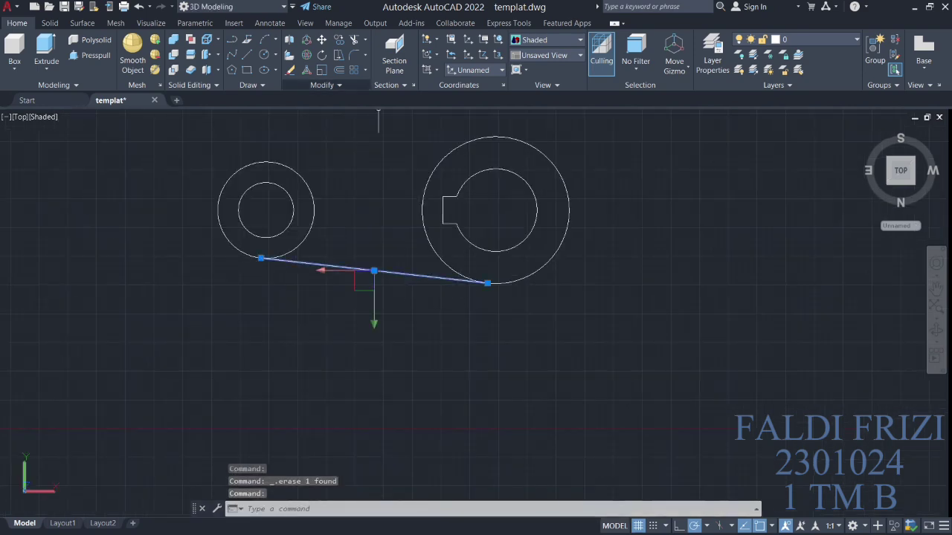
Step: Mirror the lower tangent line about the line through both centres, keeping the original
{"action": "left_click", "coordinate": [290, 55]}
{"action": "left_click", "coordinate": [496, 209]}
{"action": "left_click", "coordinate": [387, 208]}
{"action": "key", "text": "Return"}
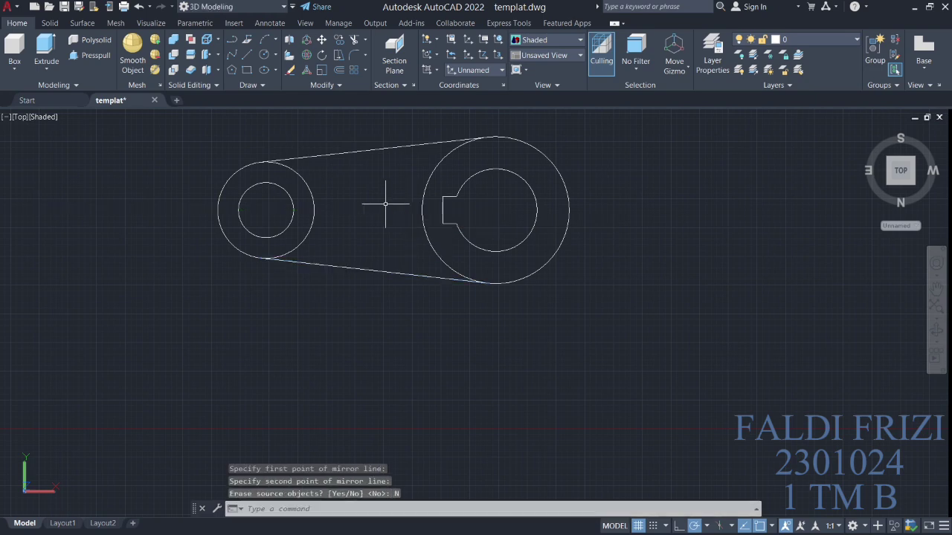
{"action": "scroll", "coordinate": [365, 170], "scroll_direction": "up", "scroll_amount": 3}
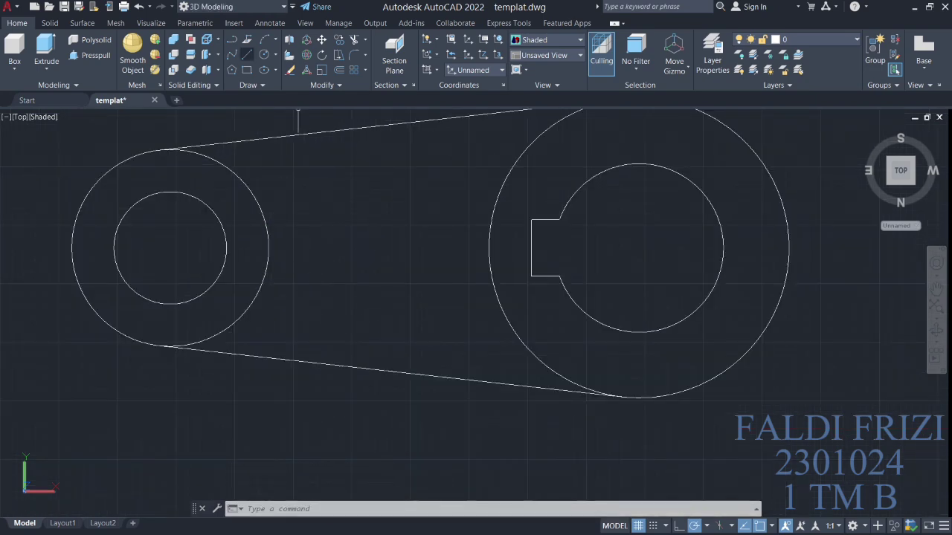
Step: Draw upper and lower horizontal lines linking the big circle to the small circle
{"action": "key", "text": "l"}
{"action": "key", "text": "space"}
{"action": "left_click", "coordinate": [491, 220]}
{"action": "left_click", "coordinate": [265, 220]}
{"action": "key", "text": "Escape"}
{"action": "key", "text": "space"}
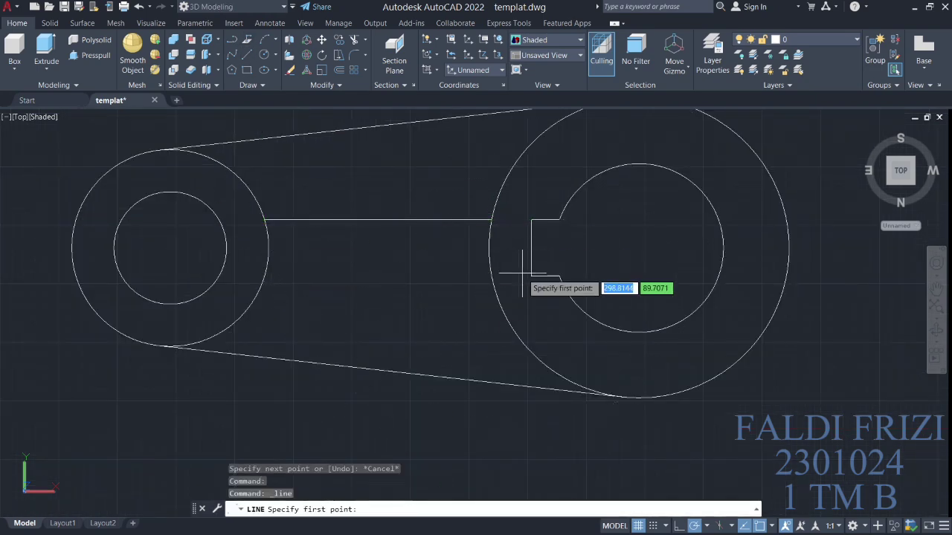
{"action": "left_click", "coordinate": [491, 276]}
{"action": "left_click", "coordinate": [265, 275]}
{"action": "key", "text": "Escape"}
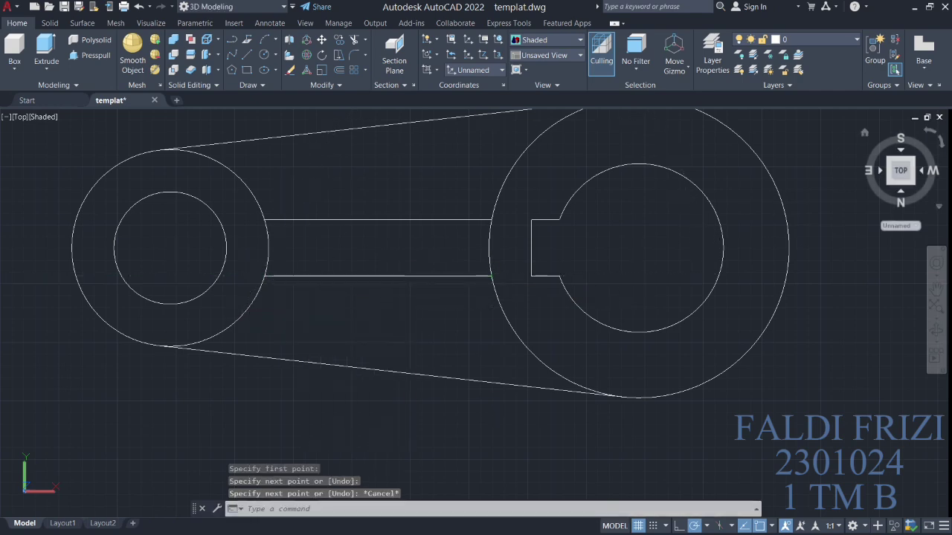
{"action": "left_click", "coordinate": [887, 184]}
Step: Press-pull the small end ring to 24 and the large end ring to 36
{"action": "left_click", "coordinate": [91, 55]}
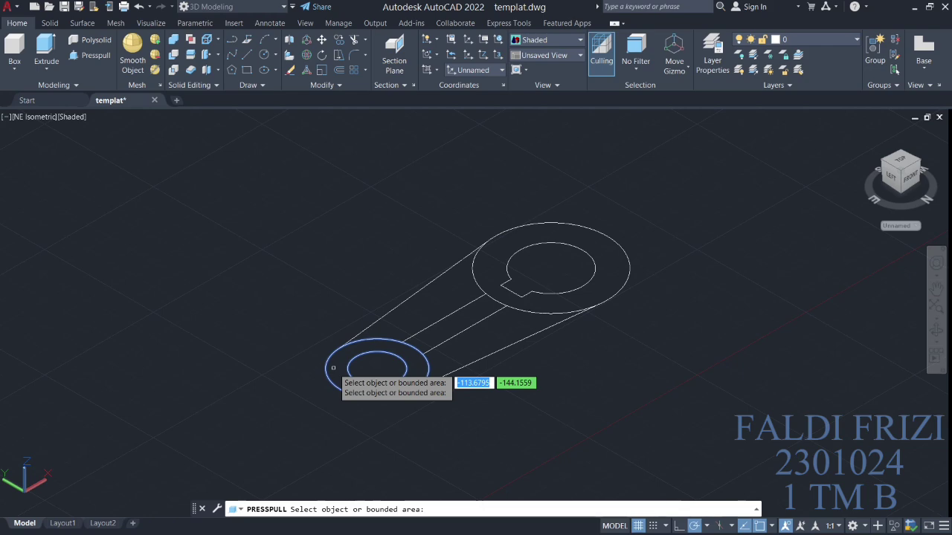
{"action": "left_click", "coordinate": [333, 367]}
{"action": "type", "text": "10"}
{"action": "key", "text": "Return"}
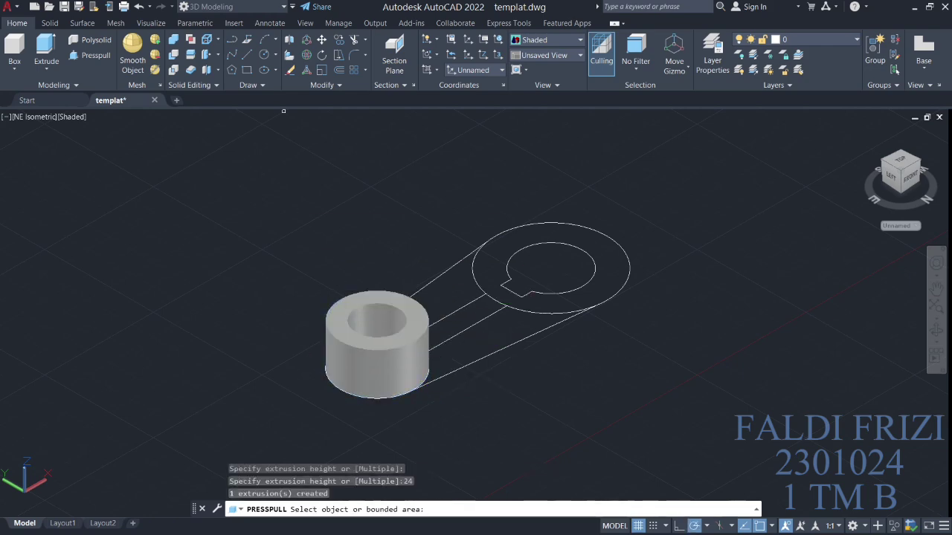
{"action": "left_click", "coordinate": [488, 241]}
{"action": "type", "text": "10"}
{"action": "key", "text": "Return"}
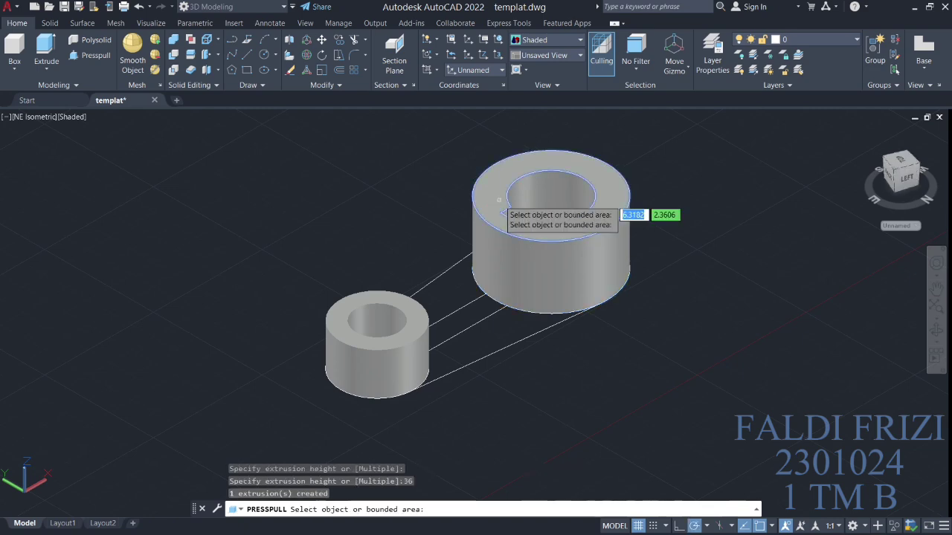
Step: Press-pull the connecting band between the two cylinders using the Multiple option
{"action": "key", "text": "Return"}
{"action": "left_click", "coordinate": [90, 55]}
{"action": "type", "text": "multimulti"}
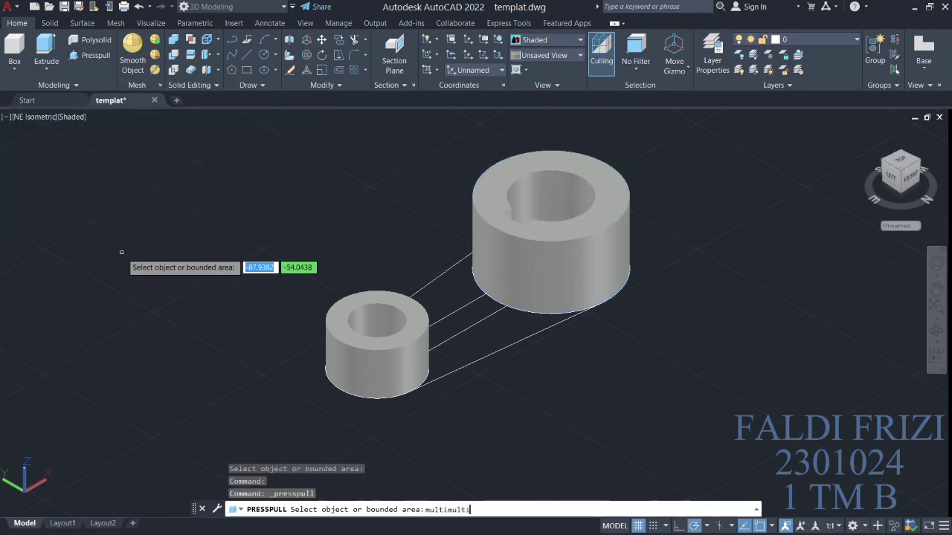
{"action": "key", "text": "Return"}
{"action": "left_click", "coordinate": [456, 355]}
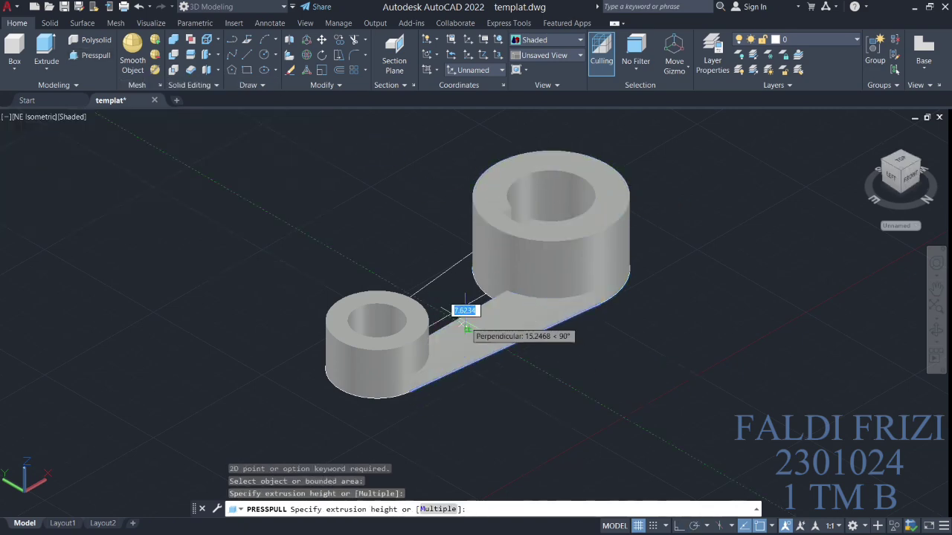
{"action": "left_click", "coordinate": [465, 319]}
{"action": "left_click", "coordinate": [90, 55]}
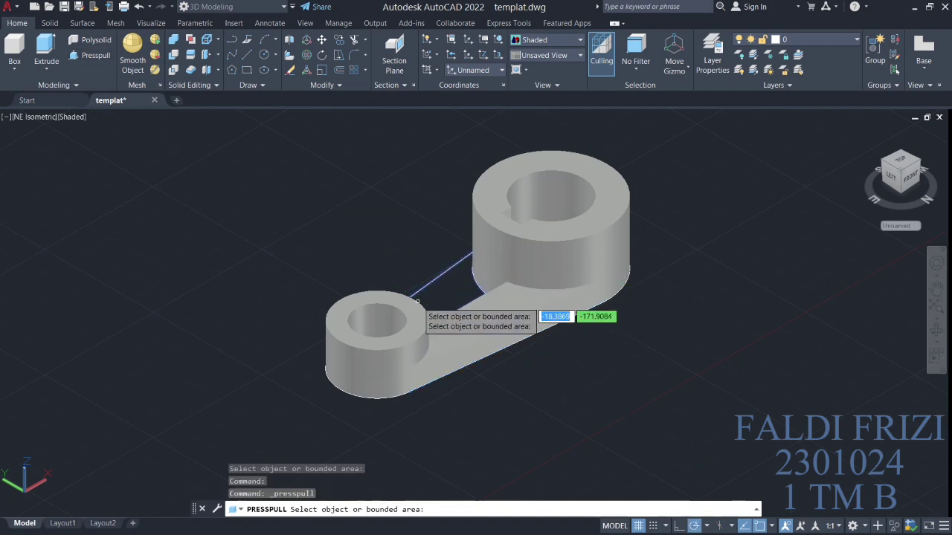
{"action": "middle_click_drag", "start_coordinate": [447, 306], "coordinate": [452, 321], "text": "shift"}
Step: Cancel the extra press-pull and undo the connecting band extrusion, returning to the top view
{"action": "left_click", "coordinate": [452, 321]}
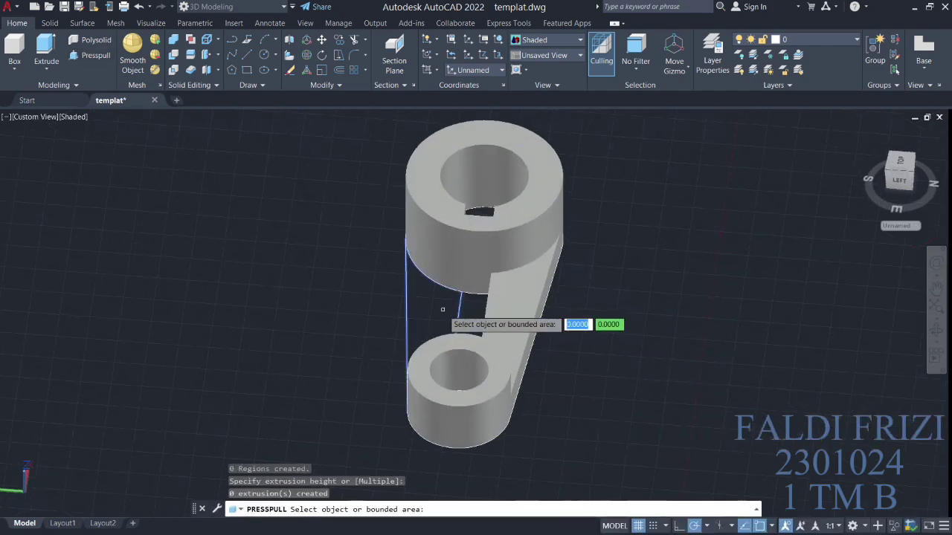
{"action": "left_click", "coordinate": [464, 320]}
{"action": "right_click", "coordinate": [462, 316]}
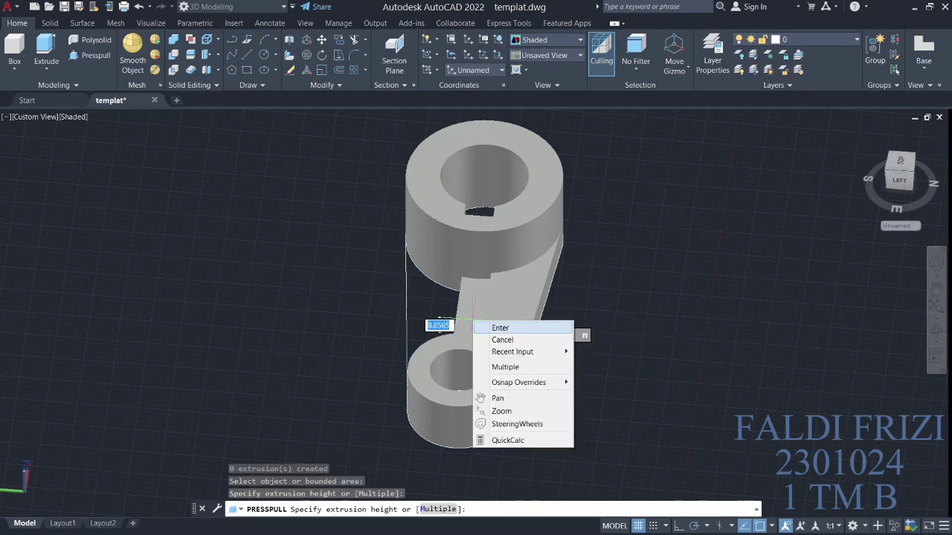
{"action": "left_click", "coordinate": [480, 335]}
{"action": "key", "text": "ctrl+z"}
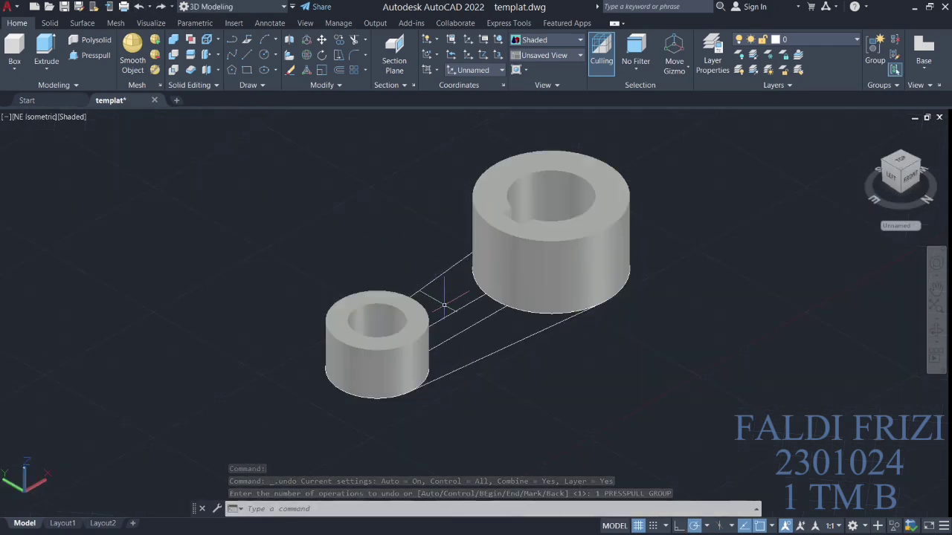
{"action": "middle_click_drag", "start_coordinate": [444, 305], "coordinate": [505, 321], "text": "shift"}
{"action": "scroll", "coordinate": [565, 420], "scroll_direction": "up", "scroll_amount": 5}
{"action": "key", "text": "ctrl+z"}
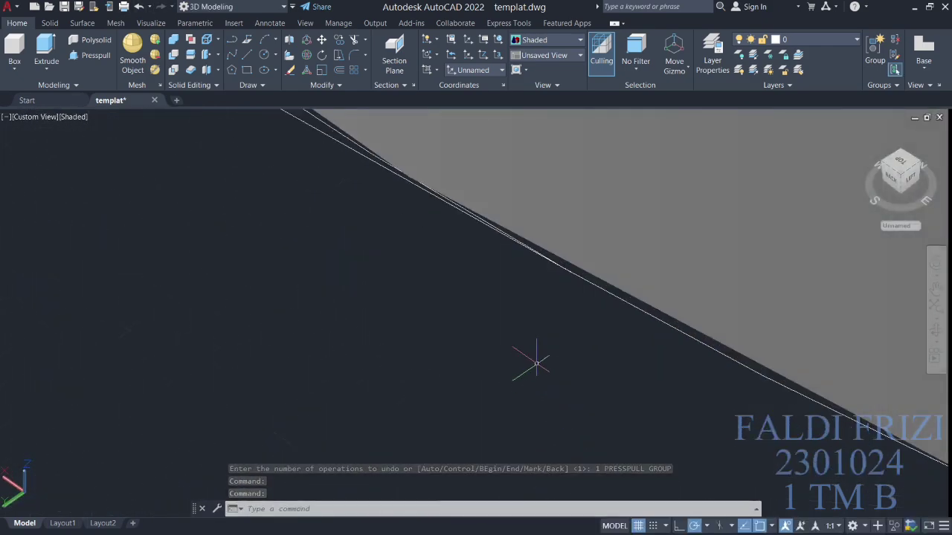
{"action": "key", "text": "ctrl+z"}
Step: Attempt a line and a trim along the top edges between the rings, cancelling both
{"action": "middle_click_drag", "start_coordinate": [355, 234], "coordinate": [357, 138]}
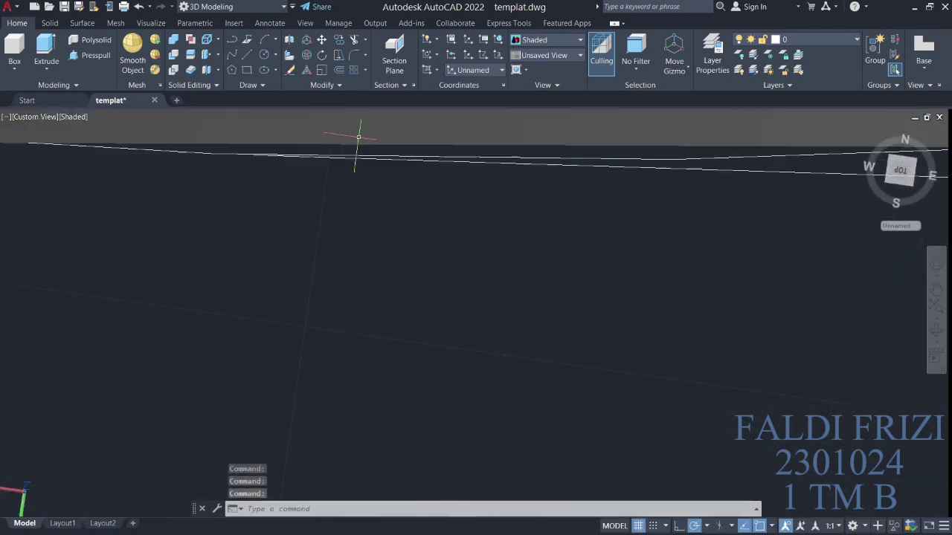
{"action": "type", "text": "l"}
{"action": "key", "text": "Return"}
{"action": "left_click", "coordinate": [181, 139]}
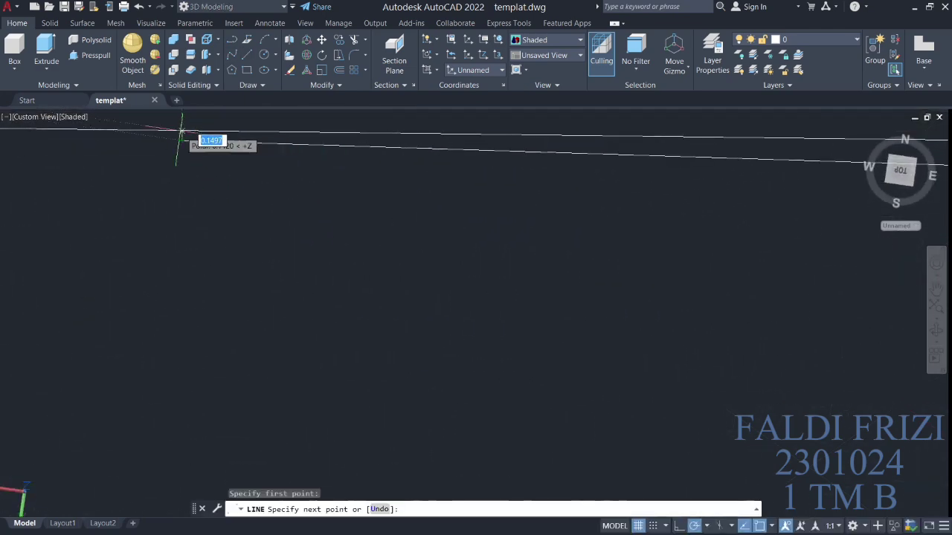
{"action": "right_click", "coordinate": [223, 118]}
{"action": "left_click", "coordinate": [254, 138]}
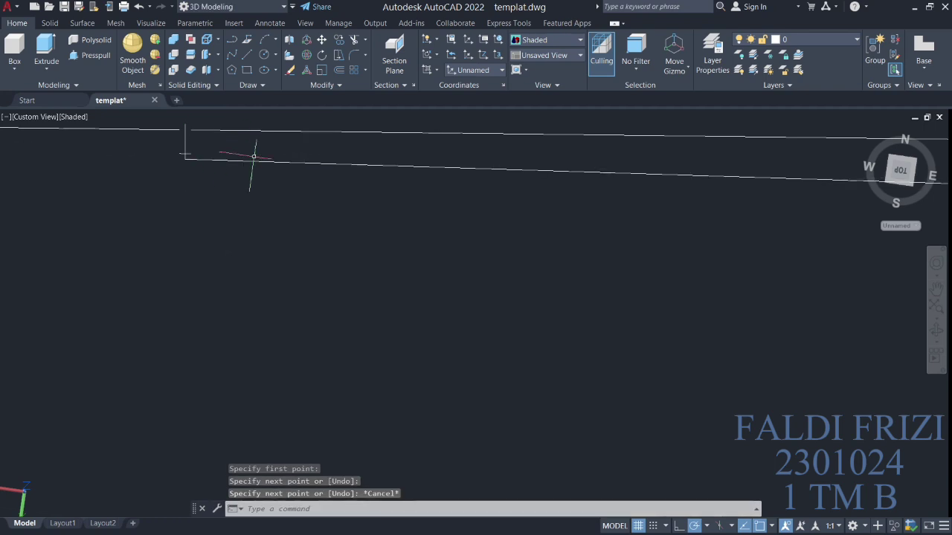
{"action": "key", "text": "Return"}
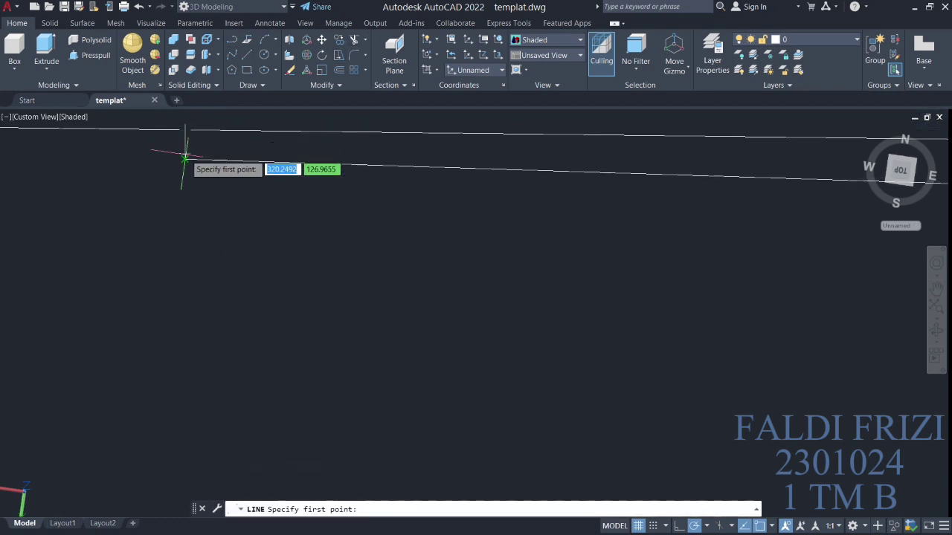
{"action": "type", "text": "tr"}
{"action": "key", "text": "Return"}
{"action": "middle_click_drag", "start_coordinate": [173, 177], "coordinate": [216, 149], "text": "shift"}
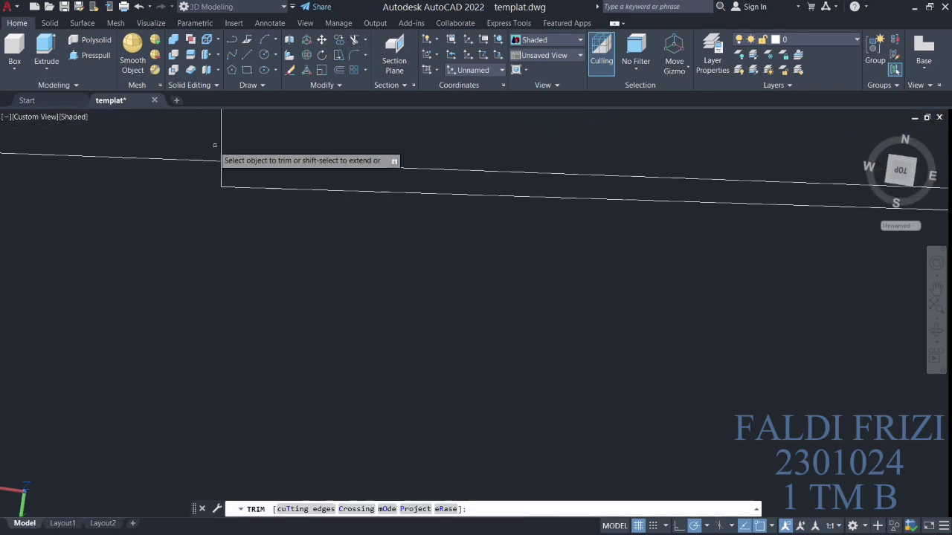
{"action": "key", "text": "Escape"}
Step: Draw a short vertical segment between the edges and join it with the top and bottom lines into one polyline
{"action": "type", "text": "l"}
{"action": "key", "text": "Return"}
{"action": "left_click", "coordinate": [232, 218]}
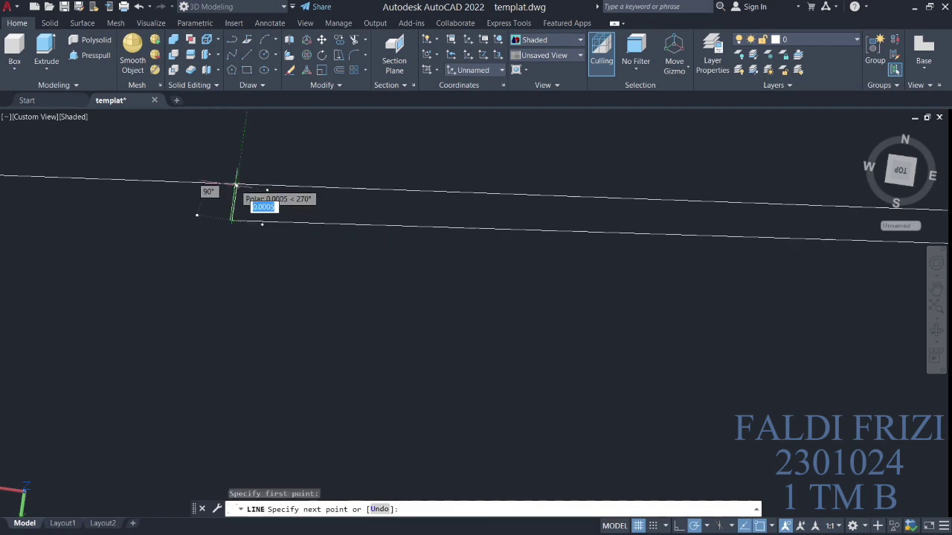
{"action": "left_click", "coordinate": [238, 174]}
{"action": "key", "text": "Escape"}
{"action": "type", "text": "JOINt"}
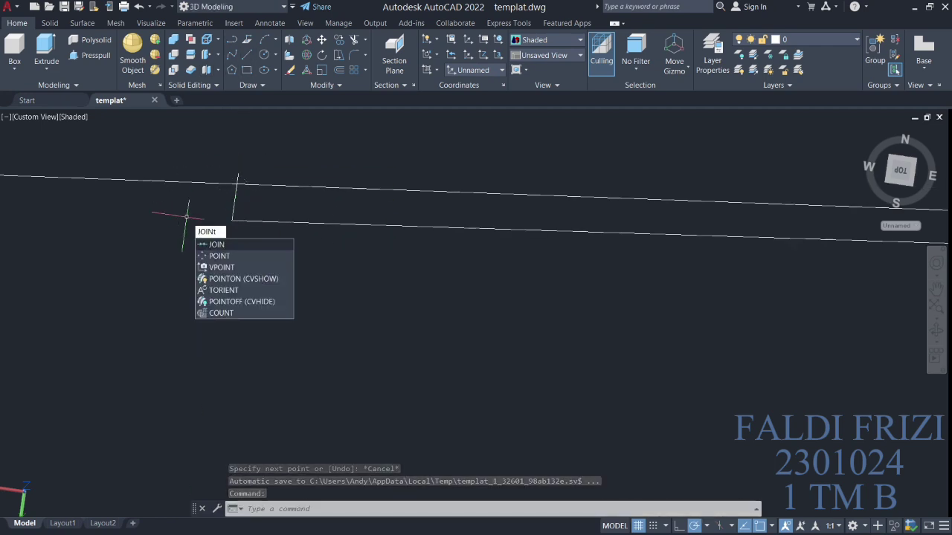
{"action": "key", "text": "Return"}
{"action": "left_click", "coordinate": [235, 198]}
{"action": "left_click", "coordinate": [245, 184]}
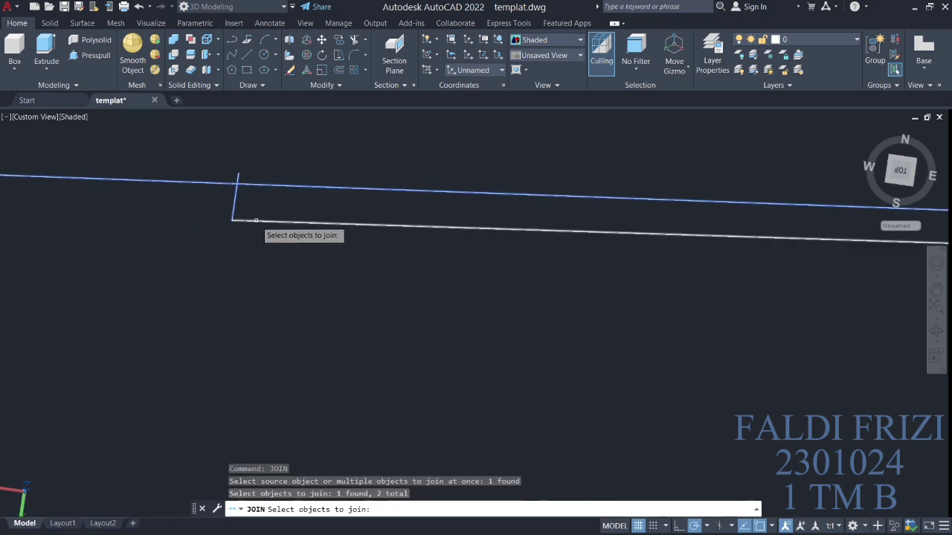
{"action": "left_click", "coordinate": [255, 221]}
{"action": "key", "text": "Return"}
Step: Cancel a further ring extrusion and undo back to the flat two-ring outline
{"action": "type", "text": "tr"}
{"action": "key", "text": "Return"}
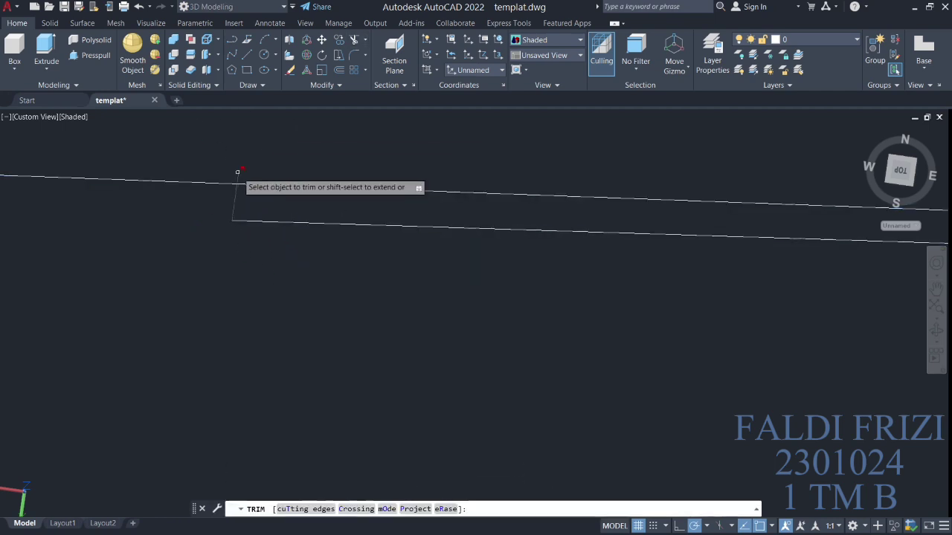
{"action": "middle_click_drag", "start_coordinate": [290, 163], "coordinate": [652, 267]}
{"action": "scroll", "coordinate": [652, 267], "scroll_direction": "down", "scroll_amount": 3}
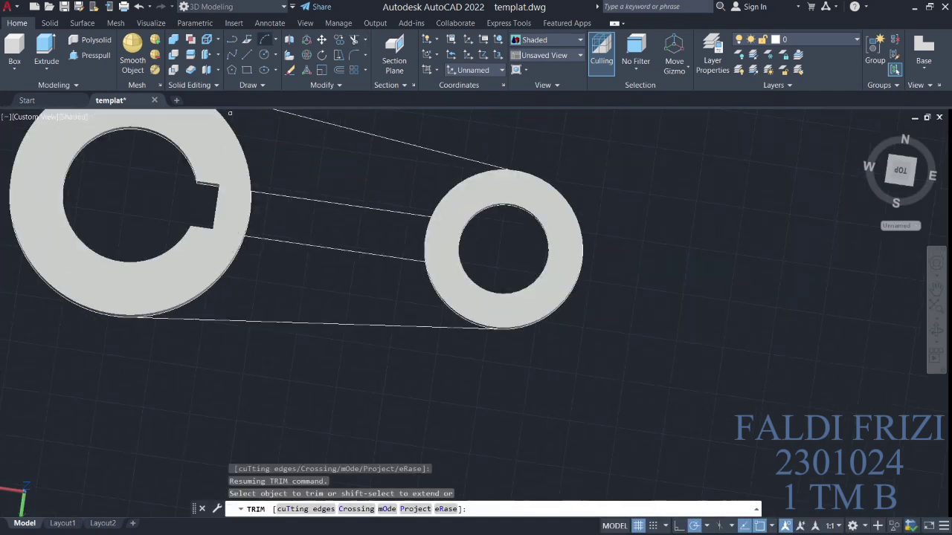
{"action": "left_click", "coordinate": [90, 55]}
{"action": "left_click", "coordinate": [275, 301]}
{"action": "key", "text": "Escape"}
{"action": "key", "text": "ctrl+z"}
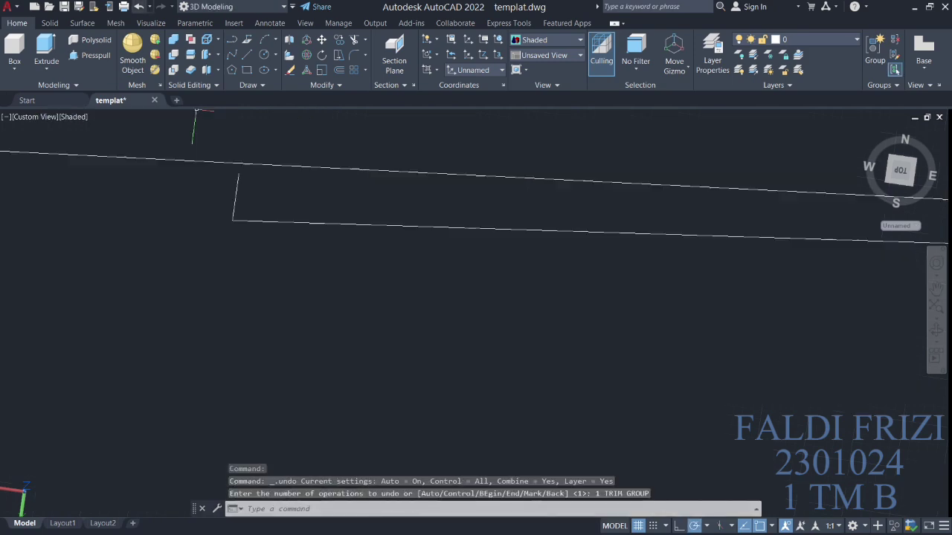
{"action": "key", "text": "ctrl+z"}
{"action": "key", "text": "ctrl+z"}
{"action": "key", "text": "ctrl+z"}
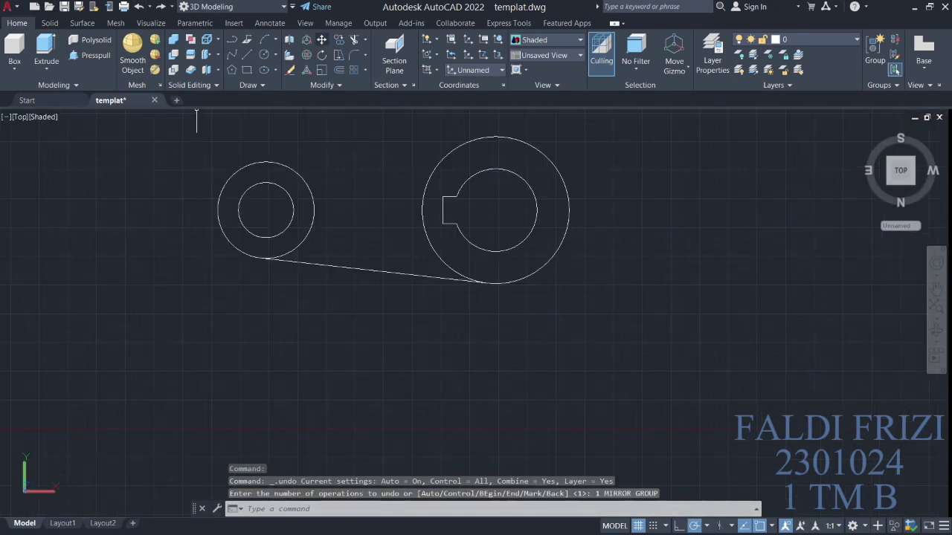
Step: Mirror the lower tangent line about the axis through both circle centres, keeping the original
{"action": "left_click", "coordinate": [322, 85]}
{"action": "left_click", "coordinate": [290, 117]}
{"action": "left_click", "coordinate": [374, 270]}
{"action": "key", "text": "Return"}
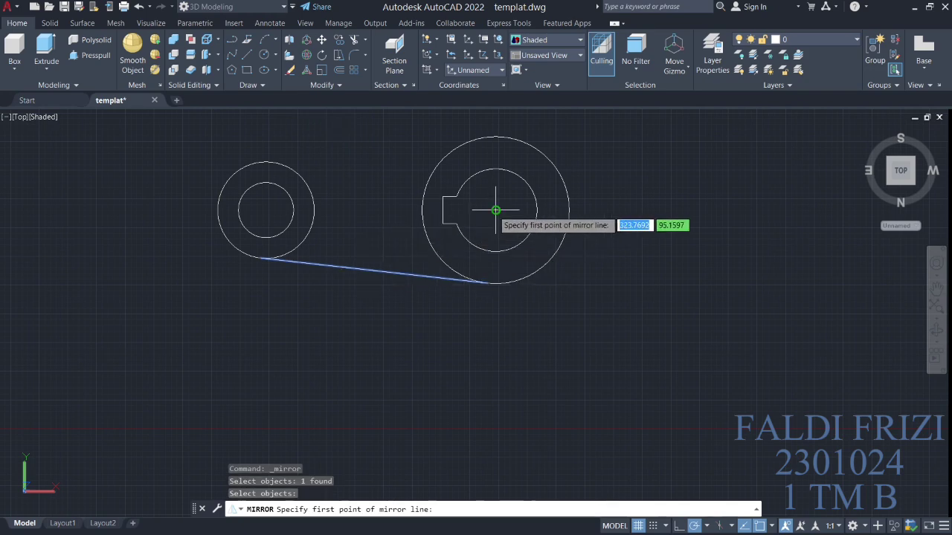
{"action": "left_click", "coordinate": [496, 211]}
{"action": "left_click", "coordinate": [339, 208]}
{"action": "key", "text": "Return"}
Step: Start a line from the keyway corner, cancel it, and switch to NE Isometric view
{"action": "type", "text": "l"}
{"action": "key", "text": "Return"}
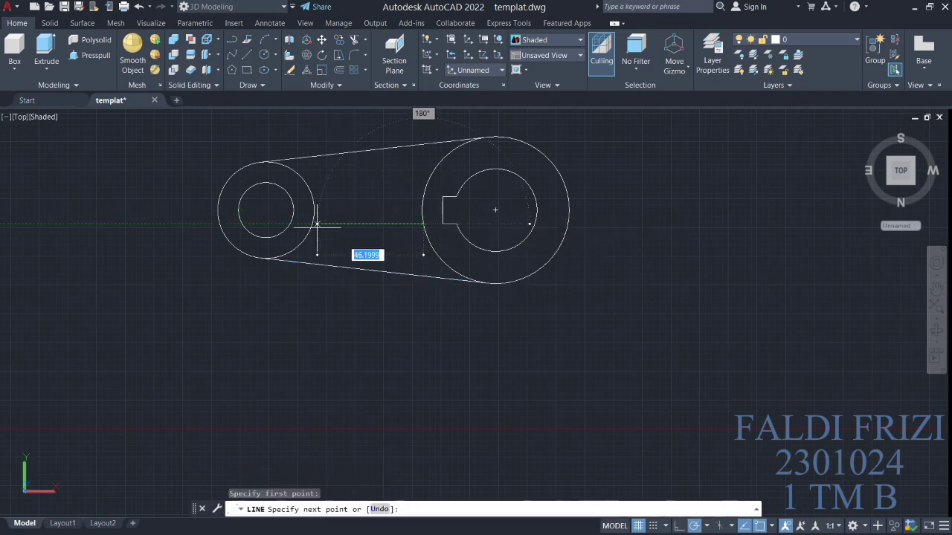
{"action": "key", "text": "Escape"}
{"action": "key", "text": "Return"}
{"action": "scroll", "coordinate": [441, 193], "scroll_direction": "up", "scroll_amount": 5}
{"action": "left_click", "coordinate": [386, 196]}
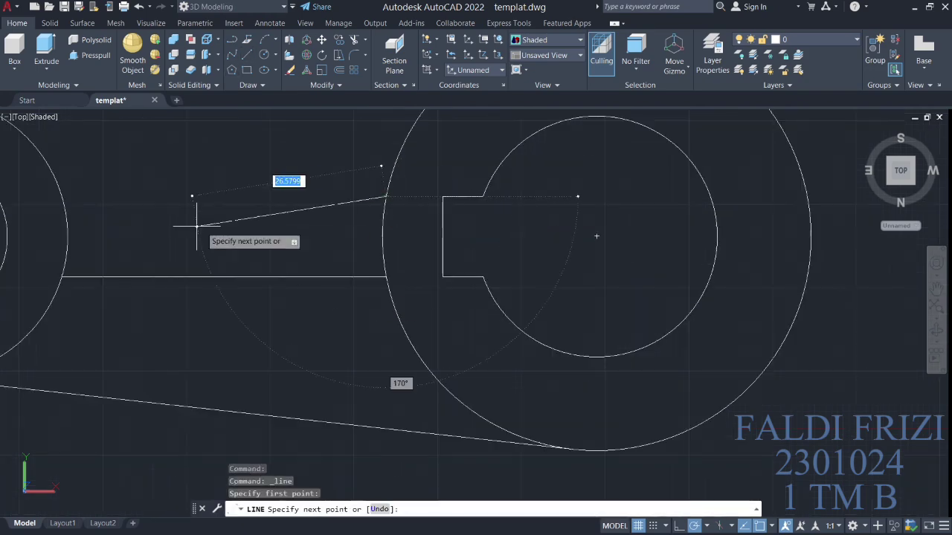
{"action": "left_click", "coordinate": [59, 196]}
{"action": "right_click", "coordinate": [130, 219]}
{"action": "left_click", "coordinate": [153, 242]}
{"action": "left_click", "coordinate": [885, 186]}
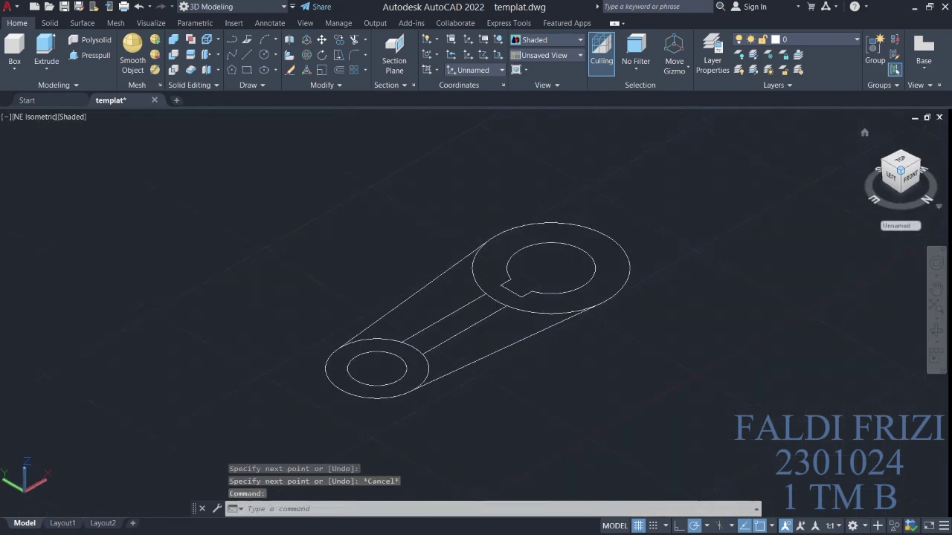
Step: Press-pull the small end ring and the large end ring, entering 0 for the large one
{"action": "left_click", "coordinate": [90, 55]}
{"action": "left_click", "coordinate": [338, 365]}
{"action": "type", "text": "24"}
{"action": "key", "text": "Return"}
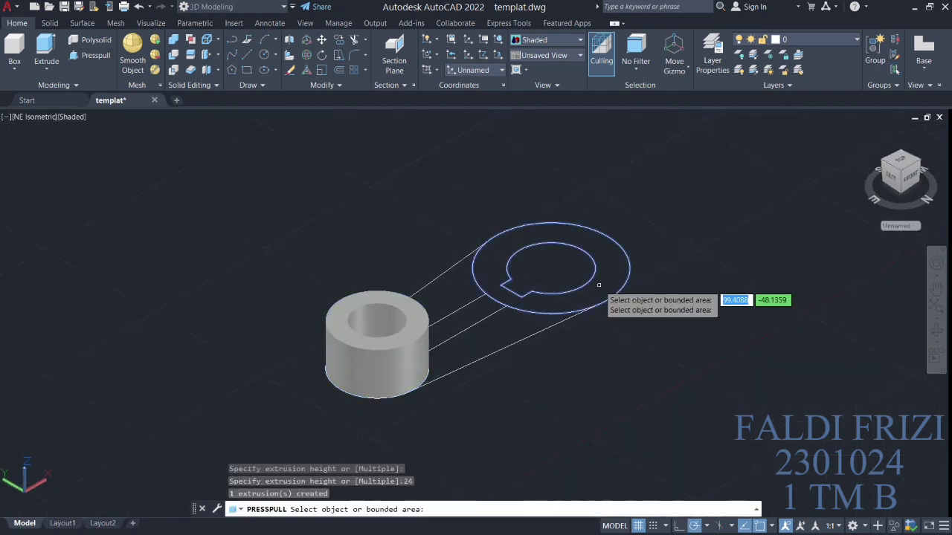
{"action": "left_click", "coordinate": [601, 280]}
{"action": "type", "text": "0"}
{"action": "key", "text": "Return"}
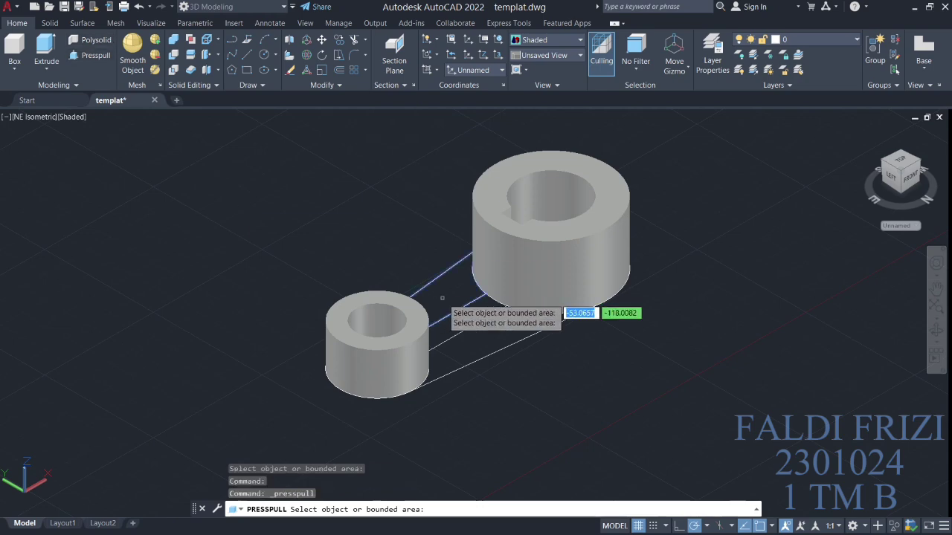
{"action": "type", "text": "mult"}
Step: Press-pull the area between the rings into an arm, then undo everything and view from Top
{"action": "key", "text": "Return"}
{"action": "left_click", "coordinate": [480, 316]}
{"action": "key", "text": "Return"}
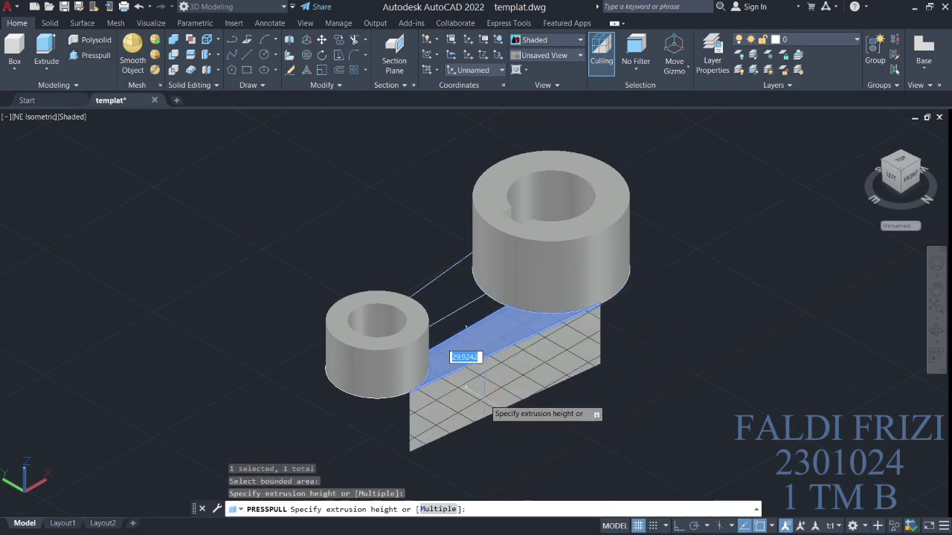
{"action": "left_click", "coordinate": [466, 304]}
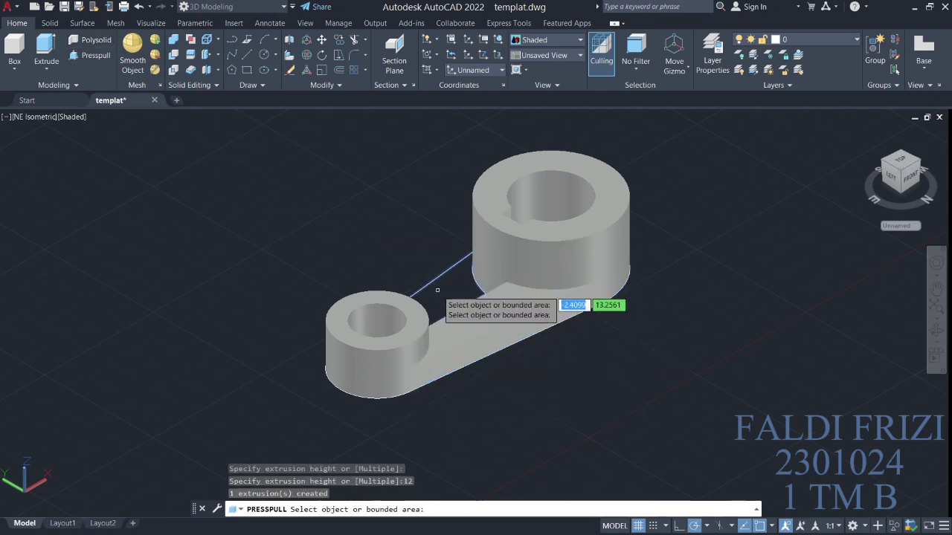
{"action": "key", "text": "Escape"}
{"action": "key", "text": "ctrl+z"}
{"action": "left_click", "coordinate": [900, 165]}
Step: In Top view, draw the missing tangent line from the top of the left circle to the right circle
{"action": "scroll", "coordinate": [261, 223], "scroll_direction": "up", "scroll_amount": 3}
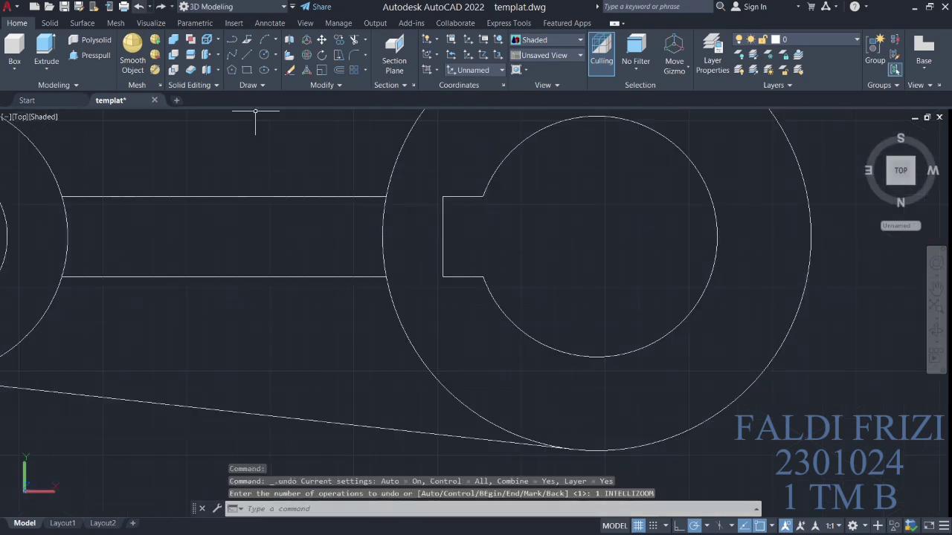
{"action": "scroll", "coordinate": [260, 224], "scroll_direction": "down", "scroll_amount": 3}
{"action": "type", "text": "l"}
{"action": "key", "text": "Return"}
{"action": "left_click", "coordinate": [266, 161]}
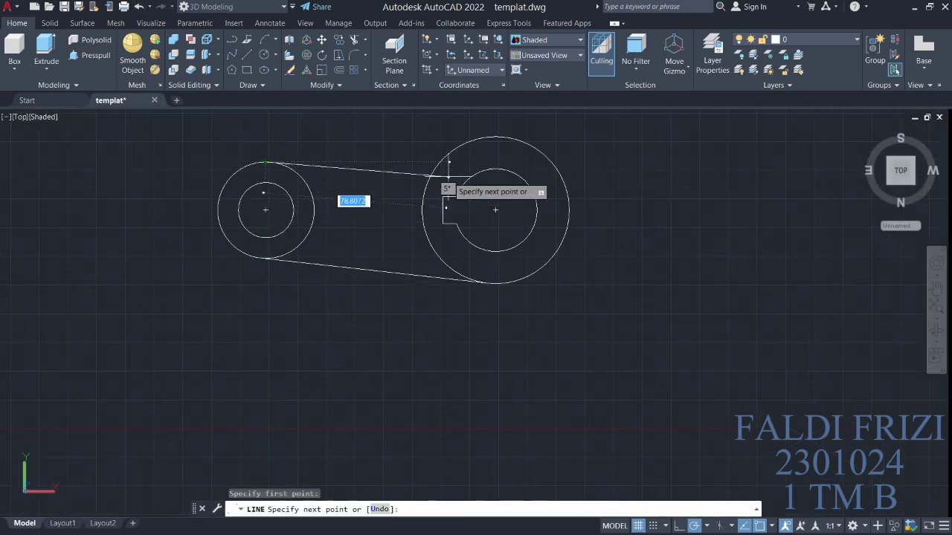
{"action": "left_click", "coordinate": [495, 137]}
{"action": "right_click", "coordinate": [325, 223]}
{"action": "left_click", "coordinate": [356, 244]}
Step: Switch to NE Isometric view and cancel a stray line started on the left circle
{"action": "left_click", "coordinate": [887, 183]}
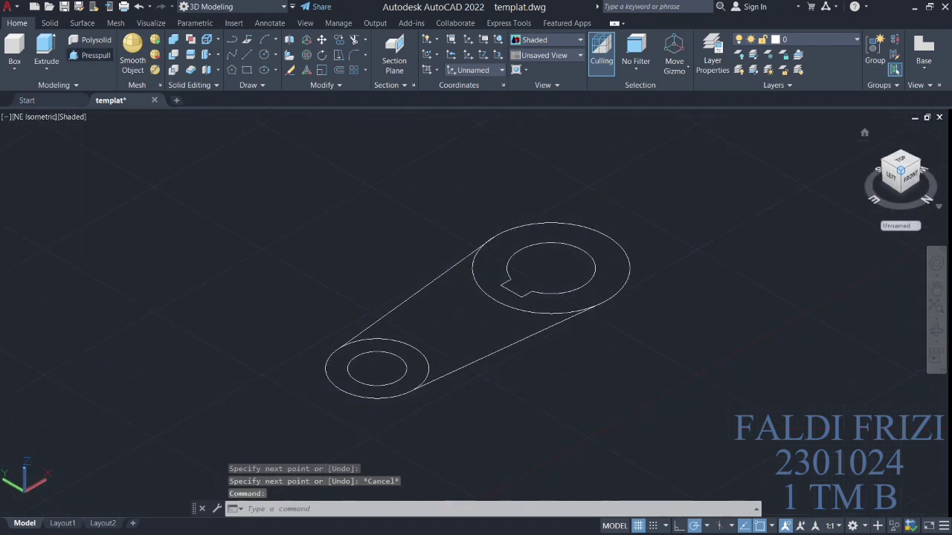
{"action": "left_click", "coordinate": [90, 55]}
{"action": "left_click", "coordinate": [421, 354]}
{"action": "key", "text": "Return"}
{"action": "key", "text": "Return"}
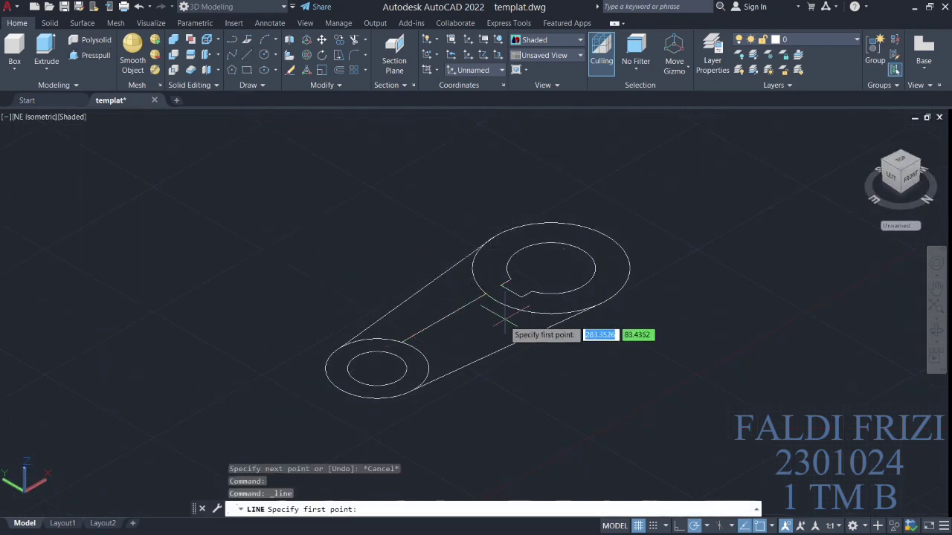
{"action": "left_click", "coordinate": [422, 354]}
{"action": "key", "text": "Escape"}
Step: Press-pull the upper arm region, the tangent band and left ring to 24, and the right ring to 36
{"action": "left_click", "coordinate": [394, 350]}
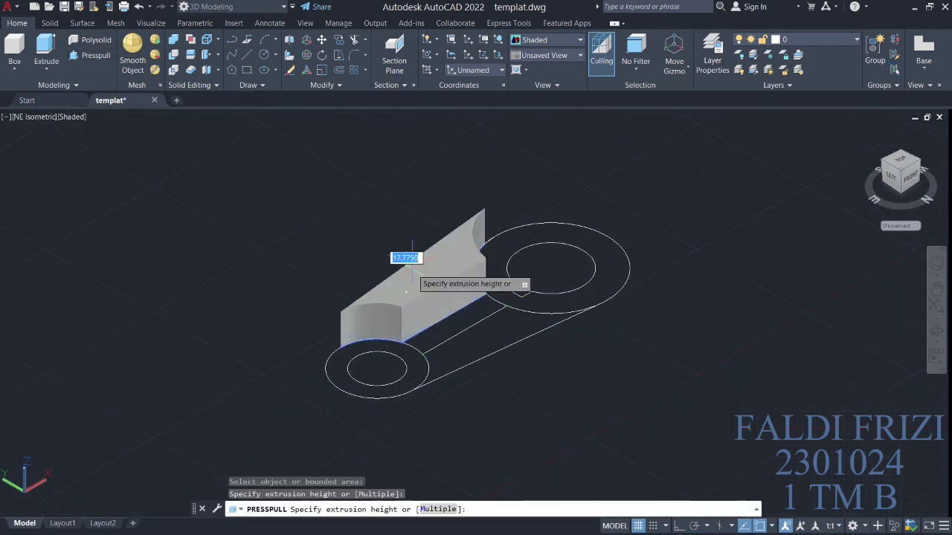
{"action": "left_click", "coordinate": [416, 271]}
{"action": "key", "text": "Return"}
{"action": "key", "text": "Return"}
{"action": "left_click", "coordinate": [495, 342]}
{"action": "type", "text": "24"}
{"action": "key", "text": "Return"}
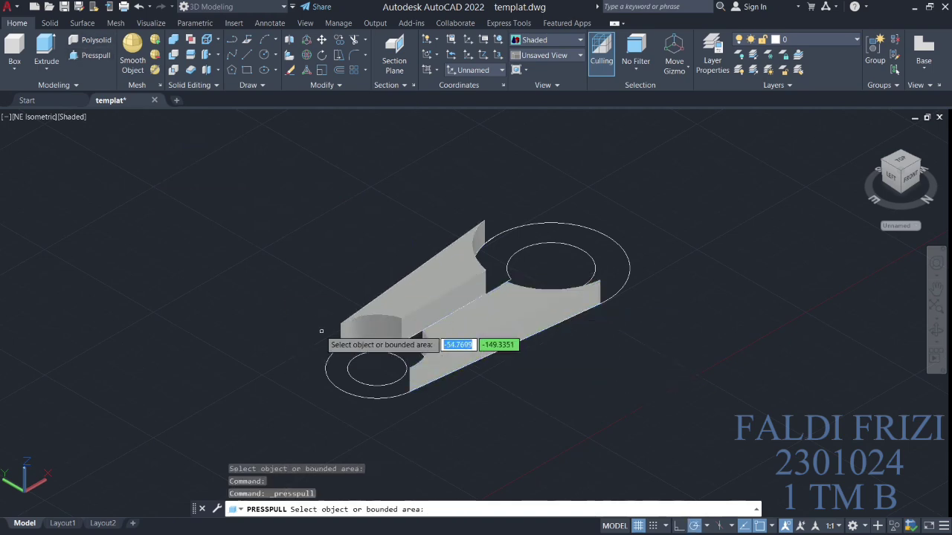
{"action": "left_click", "coordinate": [335, 346]}
{"action": "type", "text": "24"}
{"action": "key", "text": "Return"}
{"action": "left_click", "coordinate": [614, 268]}
{"action": "type", "text": "36"}
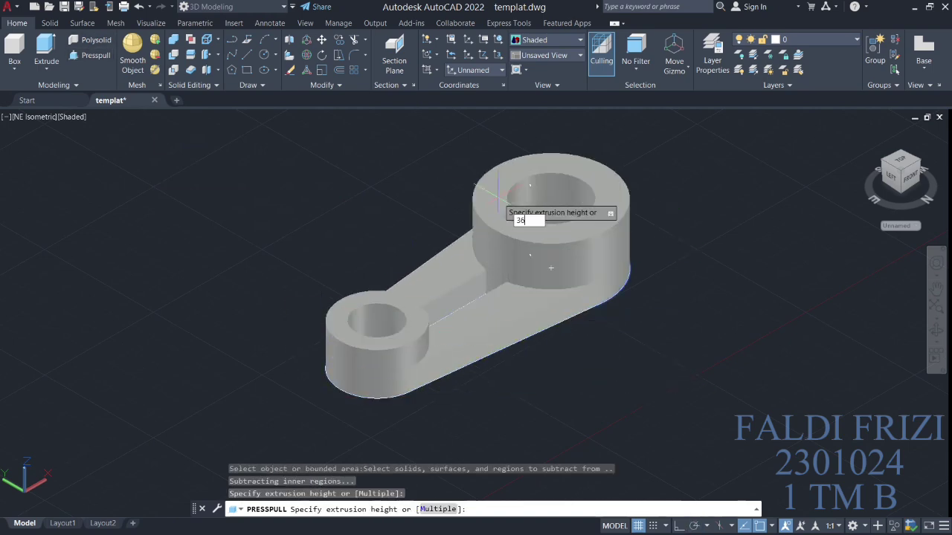
{"action": "key", "text": "Return"}
Step: Press-pull the slot region between the bosses and return to the isometric view
{"action": "left_click", "coordinate": [889, 176]}
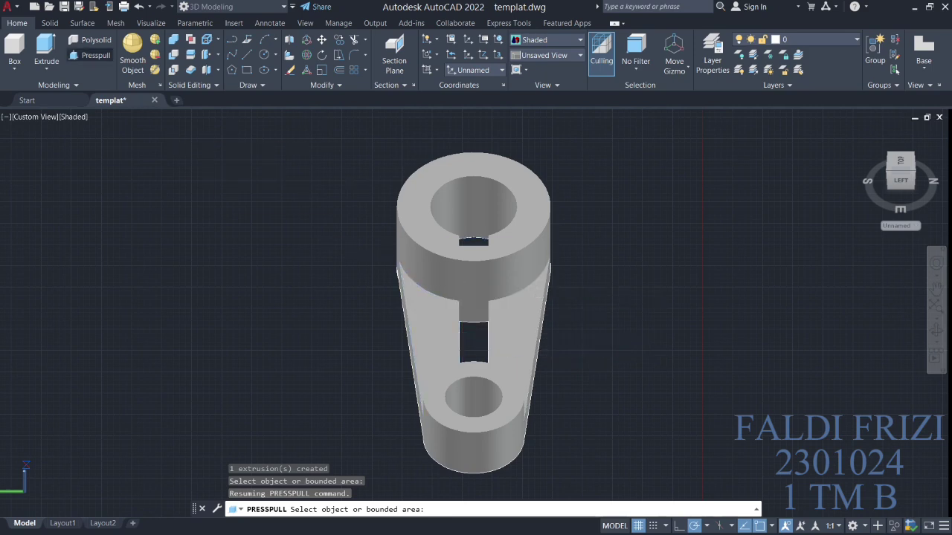
{"action": "left_click", "coordinate": [473, 340]}
{"action": "key", "text": "Return"}
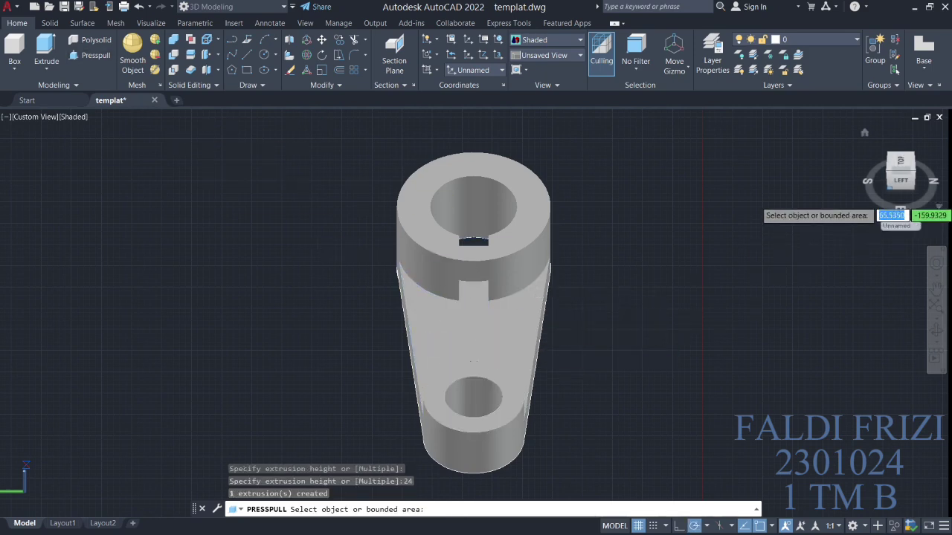
{"action": "left_click", "coordinate": [912, 171]}
Step: Create a wedge with corners along the arm and height at the large boss edge, then view from Top
{"action": "left_click", "coordinate": [50, 23]}
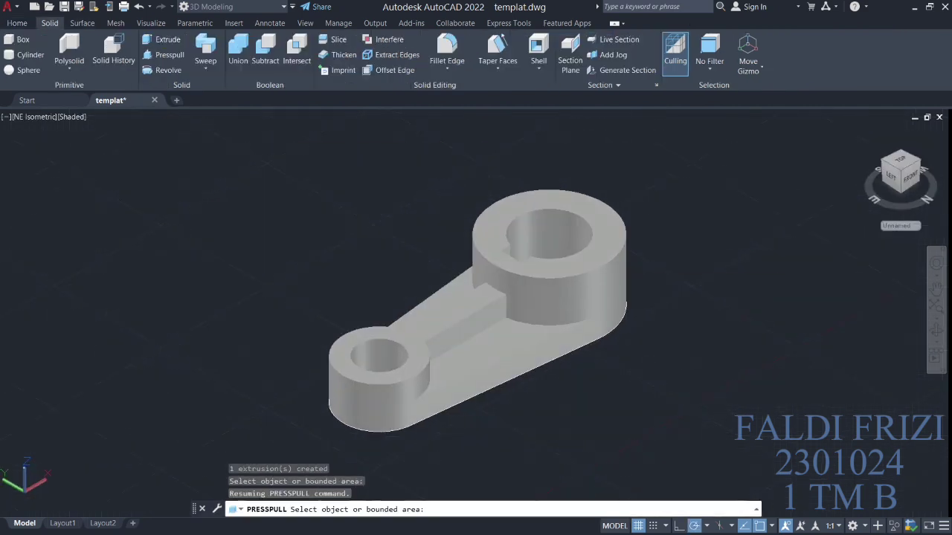
{"action": "left_click", "coordinate": [69, 69]}
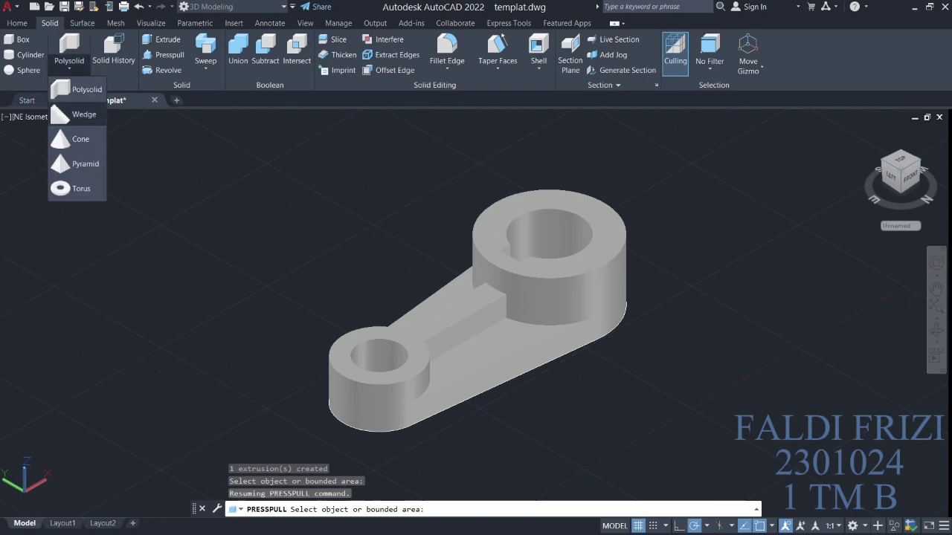
{"action": "left_click", "coordinate": [74, 140]}
{"action": "scroll", "coordinate": [375, 307], "scroll_direction": "up", "scroll_amount": 2}
{"action": "left_click", "coordinate": [396, 355]}
{"action": "left_click", "coordinate": [543, 249]}
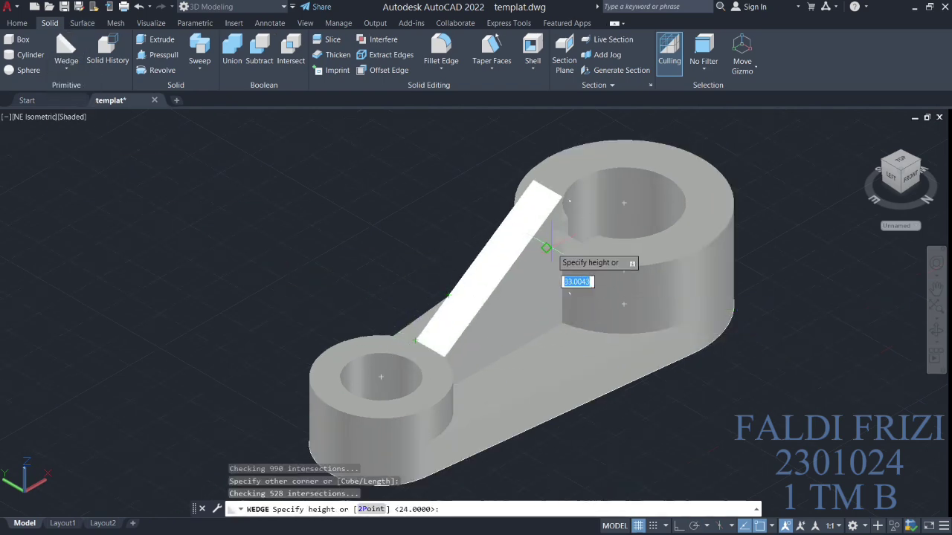
{"action": "scroll", "coordinate": [543, 251], "scroll_direction": "up", "scroll_amount": 5}
{"action": "scroll", "coordinate": [541, 284], "scroll_direction": "down", "scroll_amount": 3}
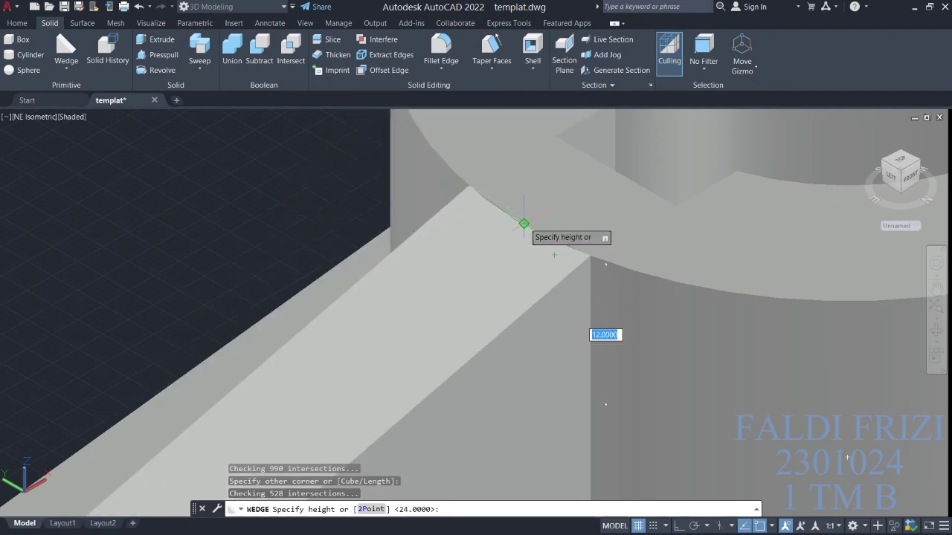
{"action": "left_click", "coordinate": [524, 223]}
{"action": "left_click", "coordinate": [899, 167]}
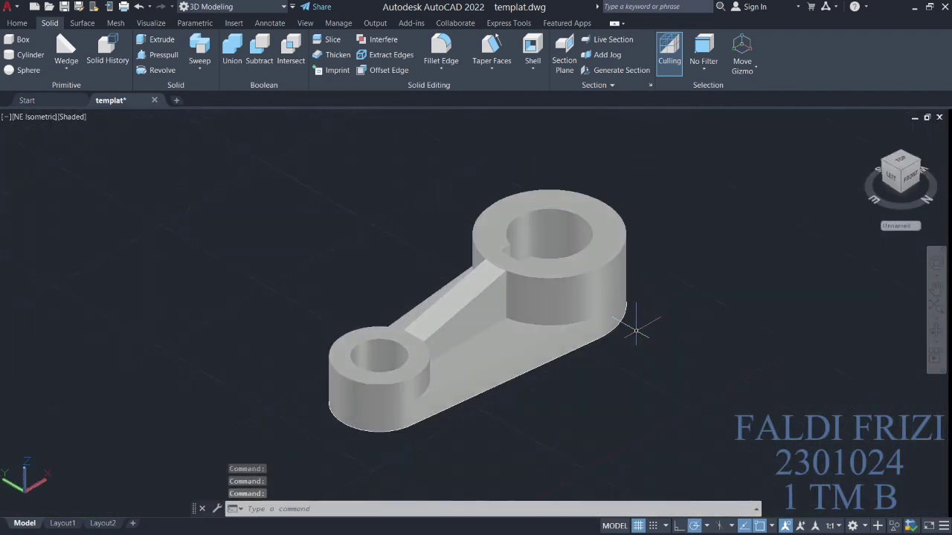
{"action": "mouse_move", "coordinate": [853, 238]}
{"action": "middle_mouse_down"}
{"action": "mouse_move", "coordinate": [462, 334]}
{"action": "mouse_move", "coordinate": [440, 249]}
{"action": "middle_mouse_up"}
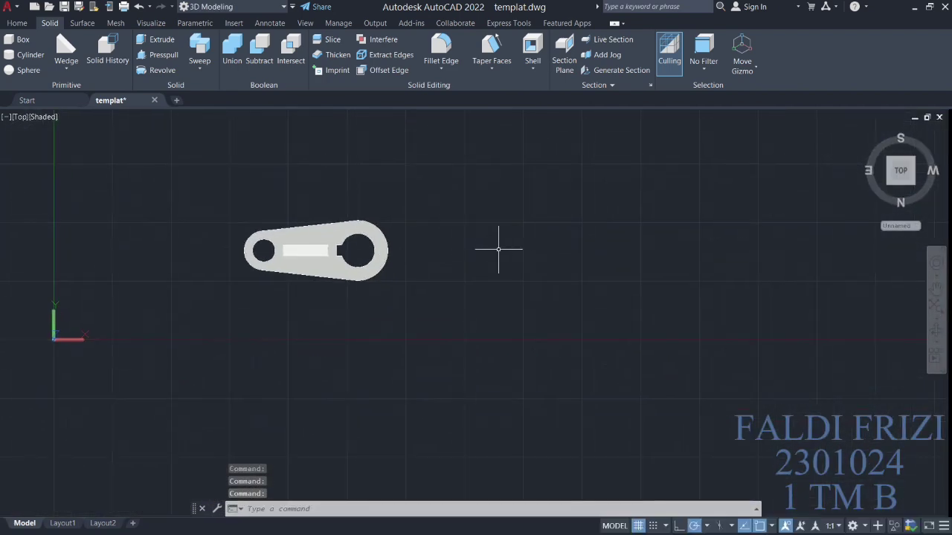
Step: Draw a 50 by 50 square beside the lever
{"action": "left_click", "coordinate": [17, 23]}
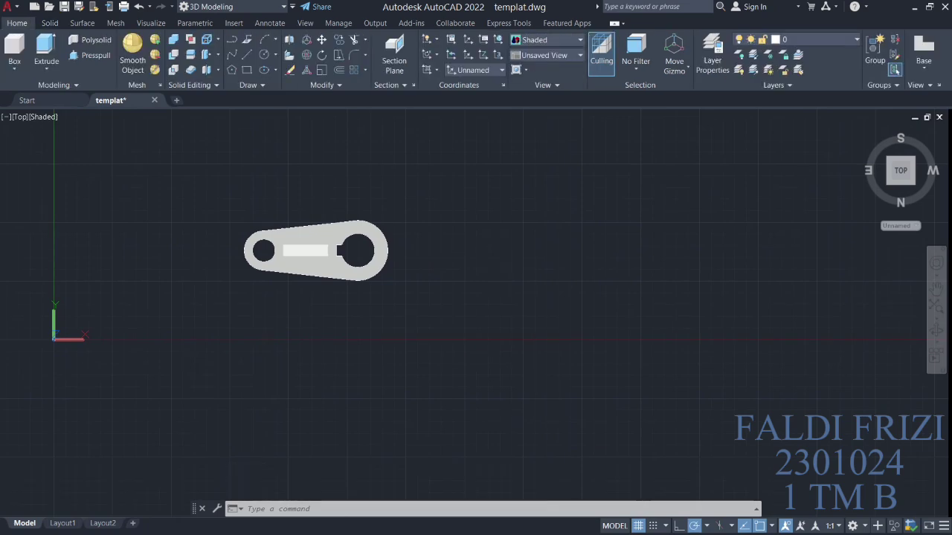
{"action": "left_click", "coordinate": [247, 55]}
{"action": "left_click", "coordinate": [247, 69]}
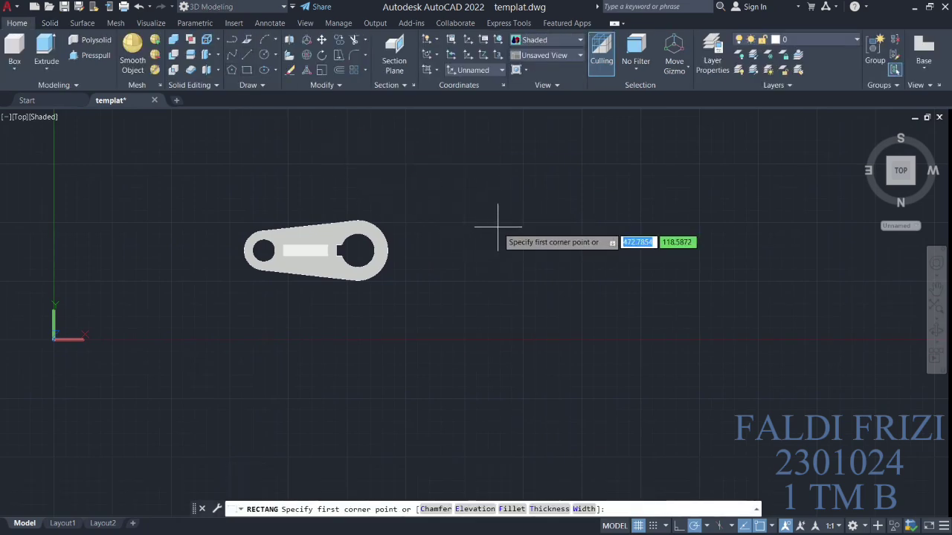
{"action": "left_click", "coordinate": [501, 227]}
{"action": "type", "text": "50"}
{"action": "key", "text": "Tab"}
{"action": "type", "text": "50"}
{"action": "key", "text": "Return"}
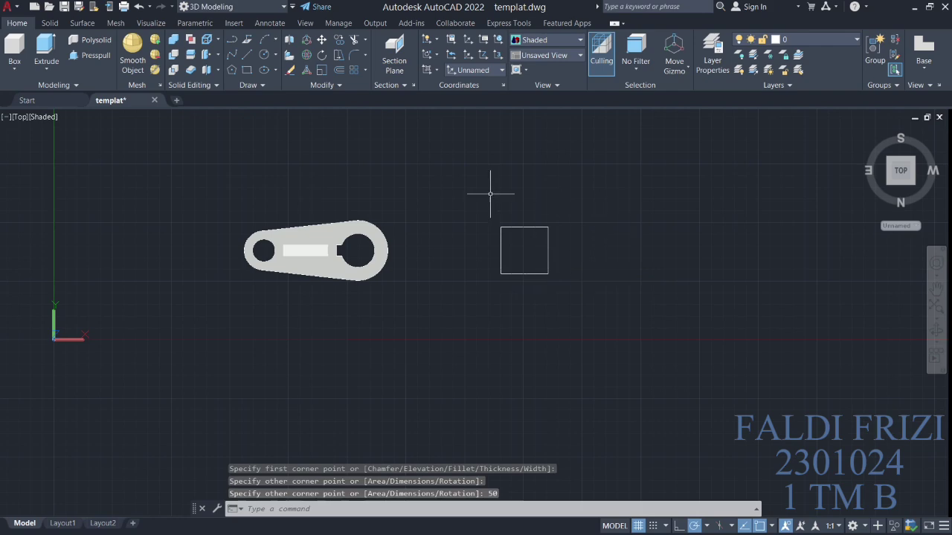
Step: Draw a small circle inside the square, centred 10 from the square's centre
{"action": "left_click", "coordinate": [247, 55]}
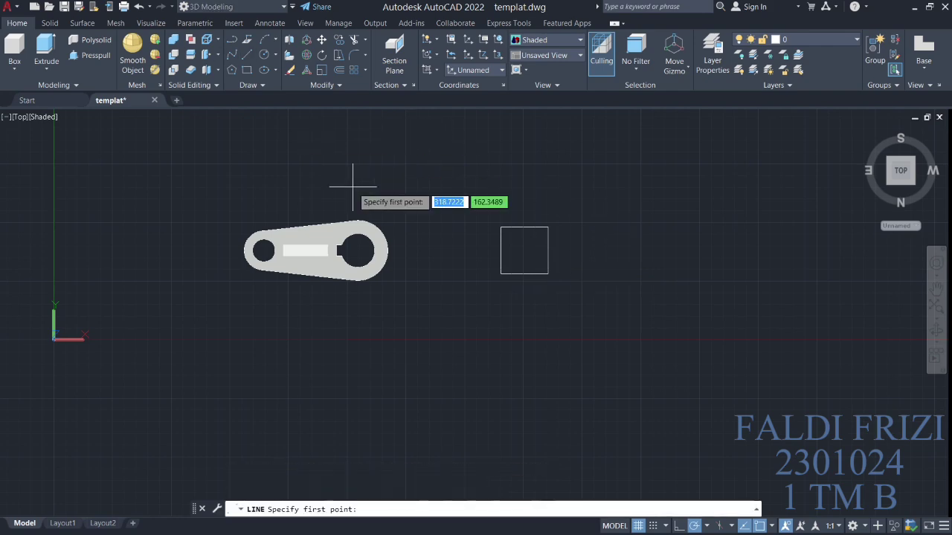
{"action": "scroll", "coordinate": [555, 289], "scroll_direction": "up", "scroll_amount": 3}
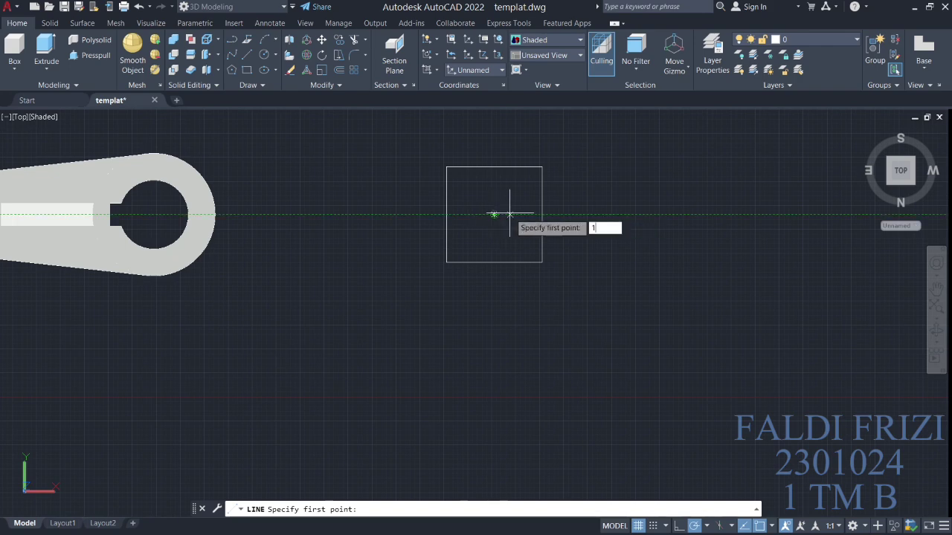
{"action": "left_click", "coordinate": [510, 214]}
{"action": "right_click", "coordinate": [372, 185]}
{"action": "left_click", "coordinate": [394, 203]}
{"action": "type", "text": "c"}
{"action": "key", "text": "space"}
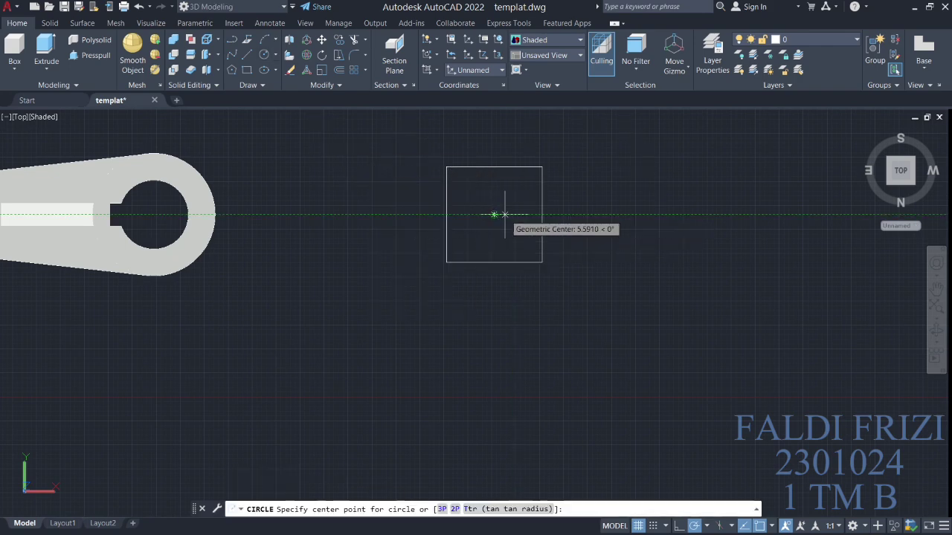
{"action": "type", "text": "0"}
{"action": "key", "text": "Return"}
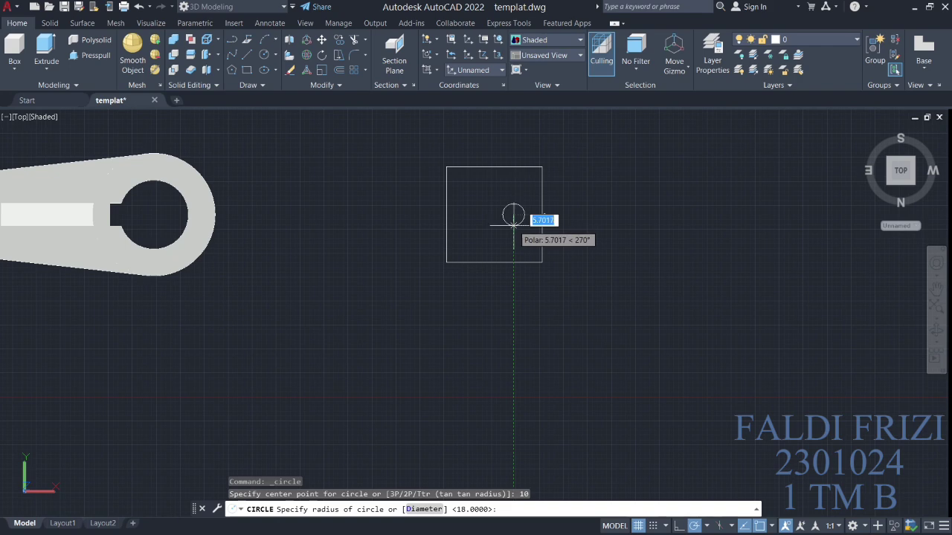
{"action": "left_click", "coordinate": [513, 225]}
Step: Mirror the small circle about the square's middle, keeping the original
{"action": "left_click", "coordinate": [322, 84]}
{"action": "left_click", "coordinate": [306, 102]}
{"action": "left_click", "coordinate": [523, 215]}
{"action": "key", "text": "Return"}
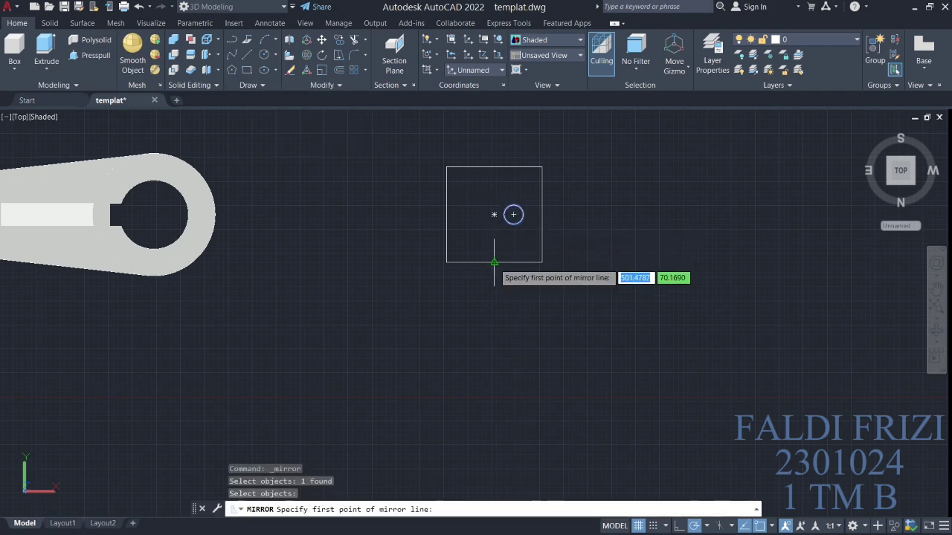
{"action": "left_click", "coordinate": [494, 262]}
{"action": "left_click", "coordinate": [491, 270]}
{"action": "key", "text": "Return"}
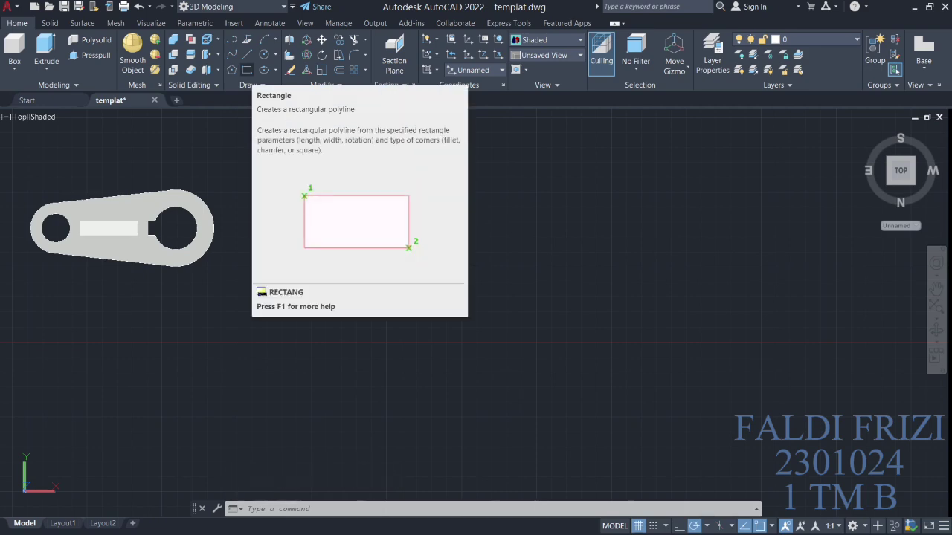
Step: Draw a 50 by 45 rectangle right of the square, then erase it
{"action": "left_click", "coordinate": [247, 70]}
{"action": "left_click", "coordinate": [486, 200]}
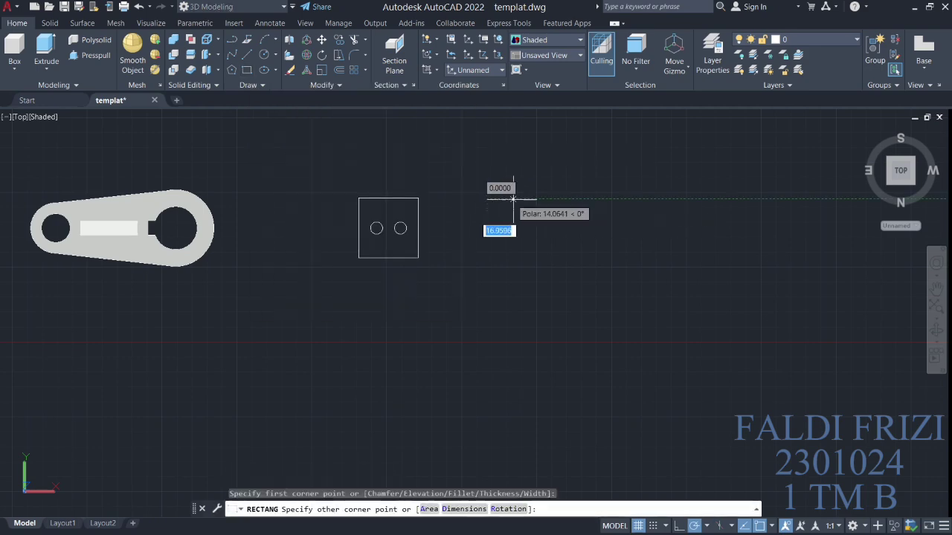
{"action": "key", "text": "Tab"}
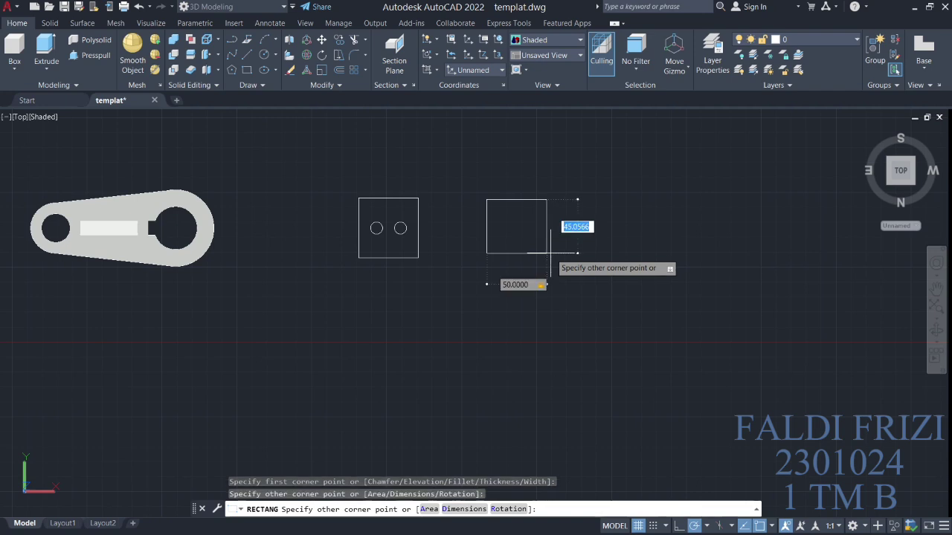
{"action": "key", "text": "Return"}
{"action": "double_click", "coordinate": [506, 200]}
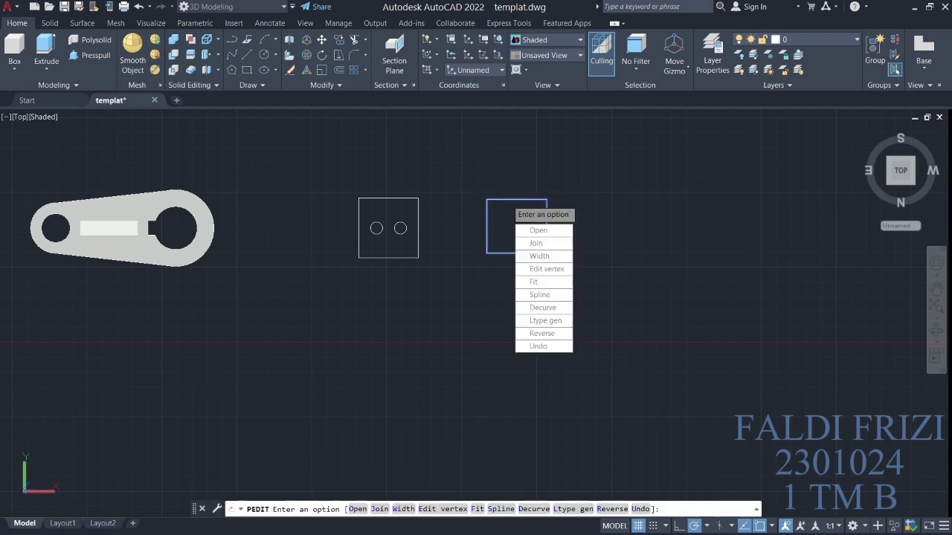
{"action": "key", "text": "Escape"}
{"action": "left_click", "coordinate": [547, 245]}
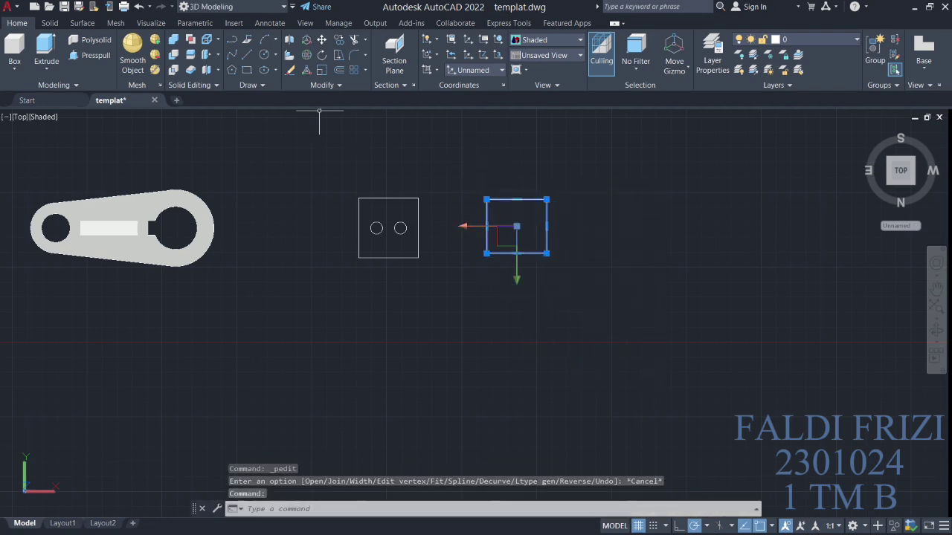
{"action": "key", "text": "Delete"}
Step: Redraw the 50 by 45 outline as separate lines from its top-left corner
{"action": "left_click", "coordinate": [231, 39]}
{"action": "left_click", "coordinate": [452, 200]}
{"action": "type", "text": "50"}
{"action": "key", "text": "Return"}
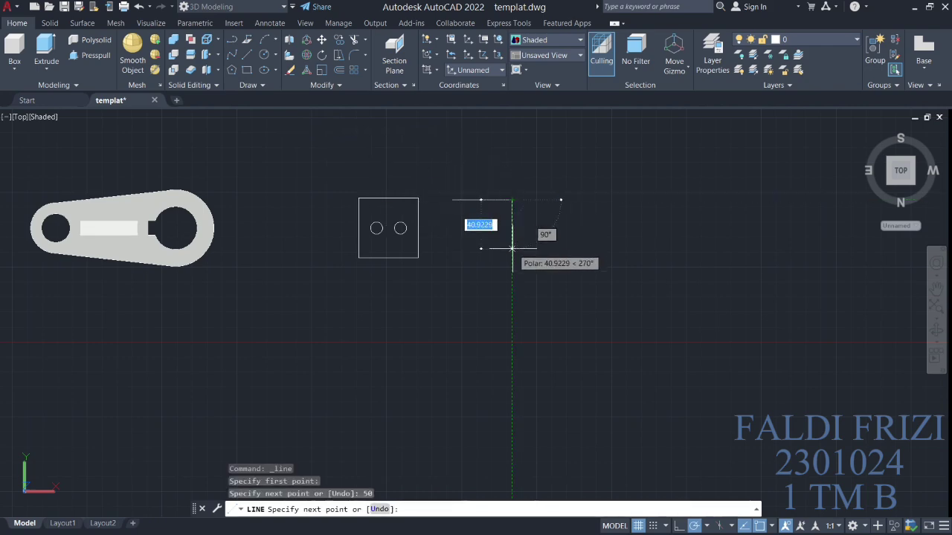
{"action": "type", "text": "45"}
{"action": "key", "text": "Return"}
{"action": "left_click", "coordinate": [452, 253]}
{"action": "left_click", "coordinate": [452, 200]}
{"action": "right_click", "coordinate": [461, 169]}
{"action": "left_click", "coordinate": [500, 189]}
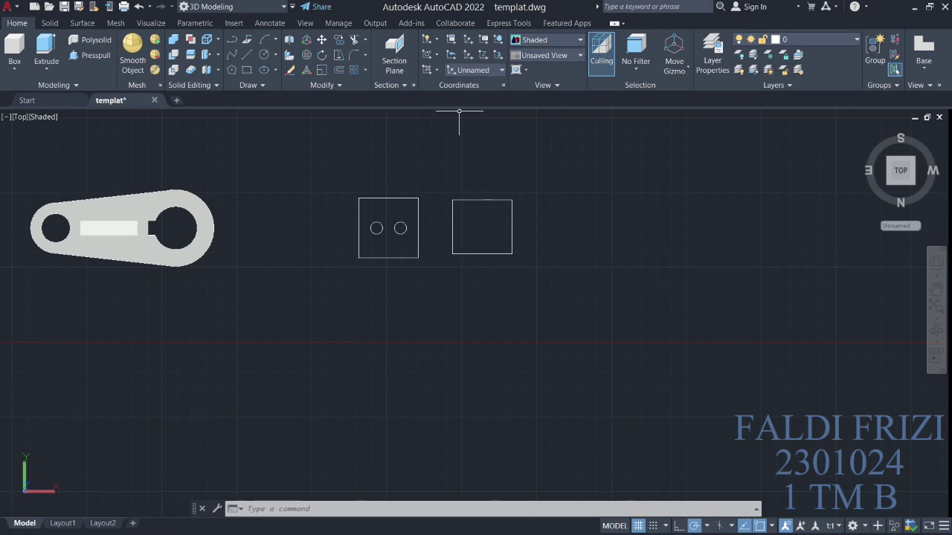
Step: Draw a circle centred 30 above the right square and a concentric circle of radius 15
{"action": "type", "text": "c"}
{"action": "key", "text": "Return"}
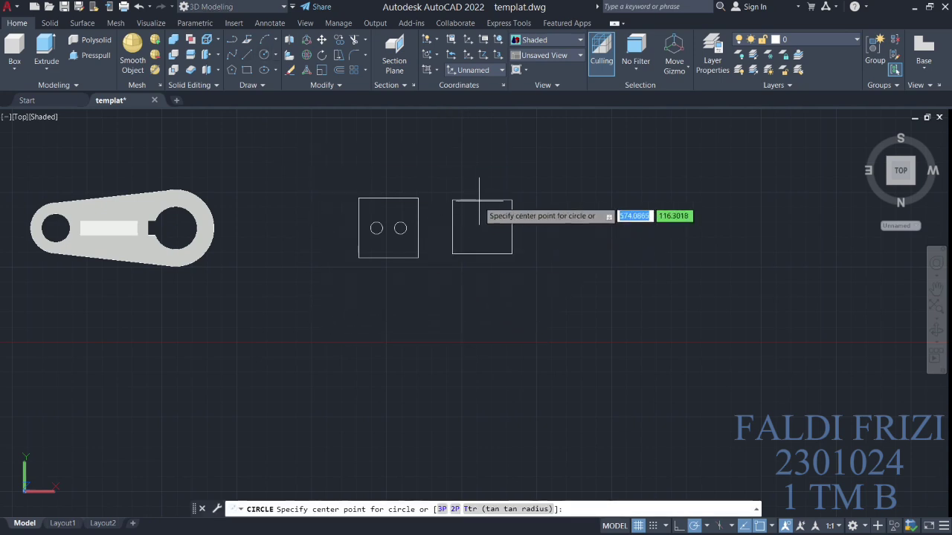
{"action": "type", "text": "30"}
{"action": "key", "text": "Return"}
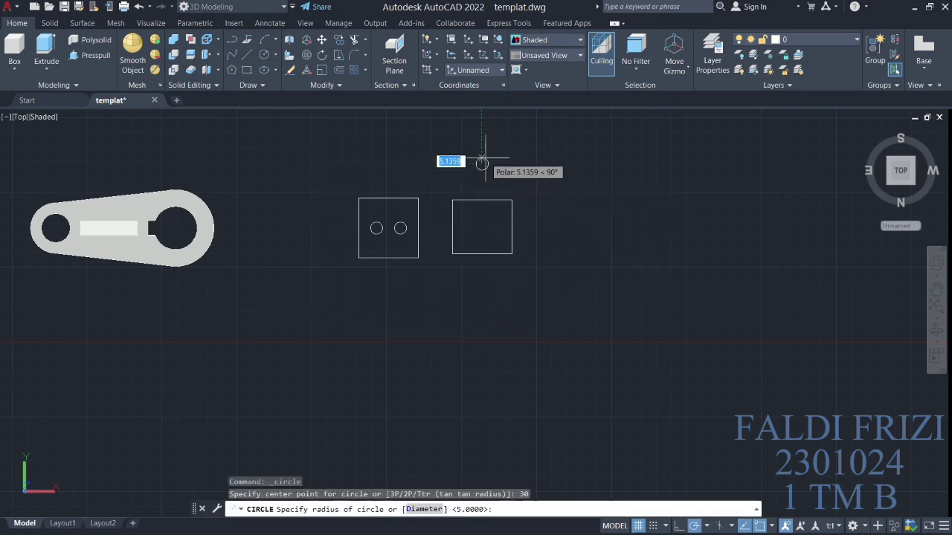
{"action": "key", "text": "Return"}
{"action": "key", "text": "Return"}
{"action": "left_click", "coordinate": [482, 164]}
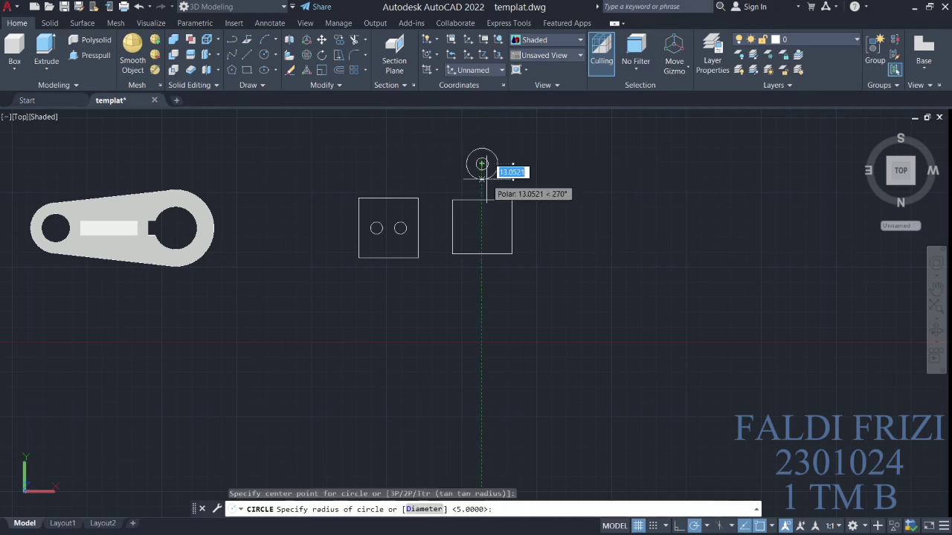
{"action": "type", "text": "15"}
{"action": "key", "text": "Return"}
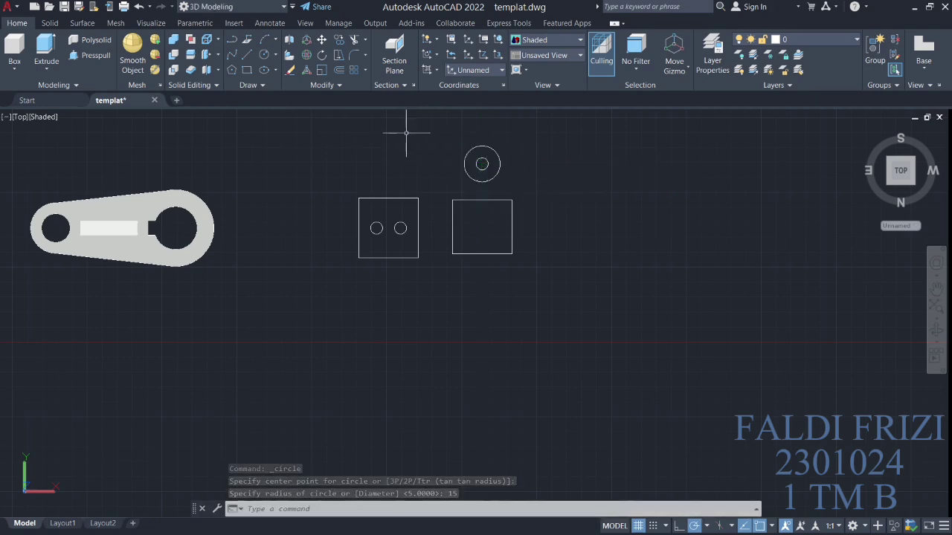
{"action": "left_click", "coordinate": [353, 54]}
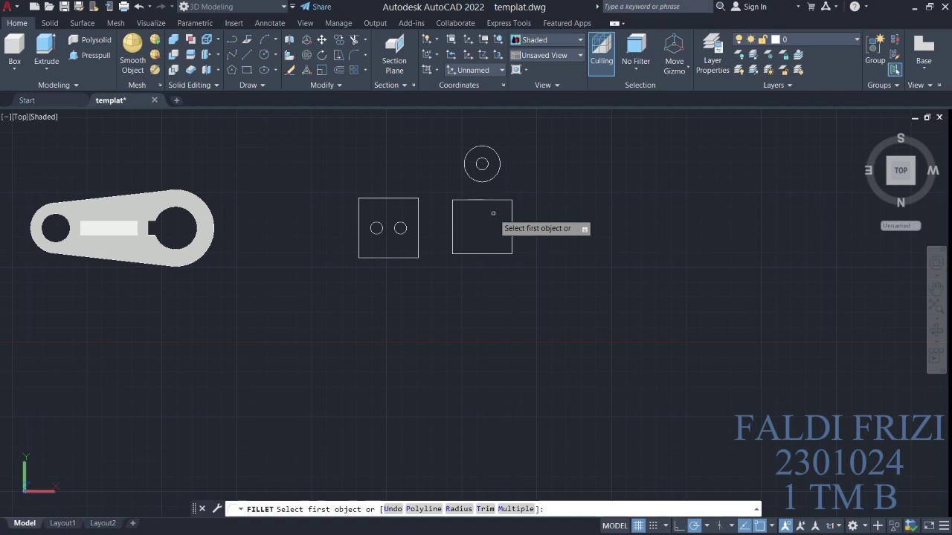
Step: Draw a line across the top of the right-hand rectangle, starting at its corner
{"action": "left_click", "coordinate": [498, 172]}
{"action": "type", "text": "r"}
{"action": "key", "text": "Return"}
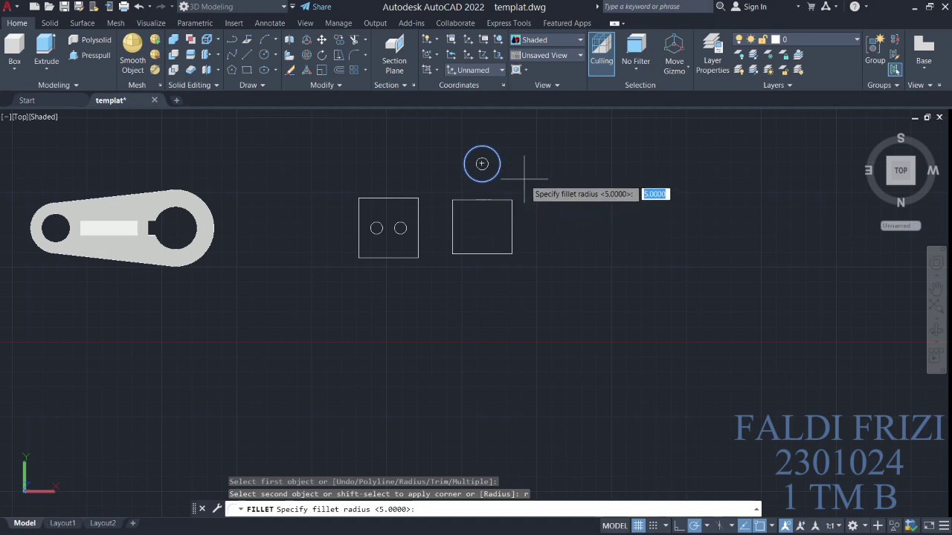
{"action": "left_click", "coordinate": [232, 38]}
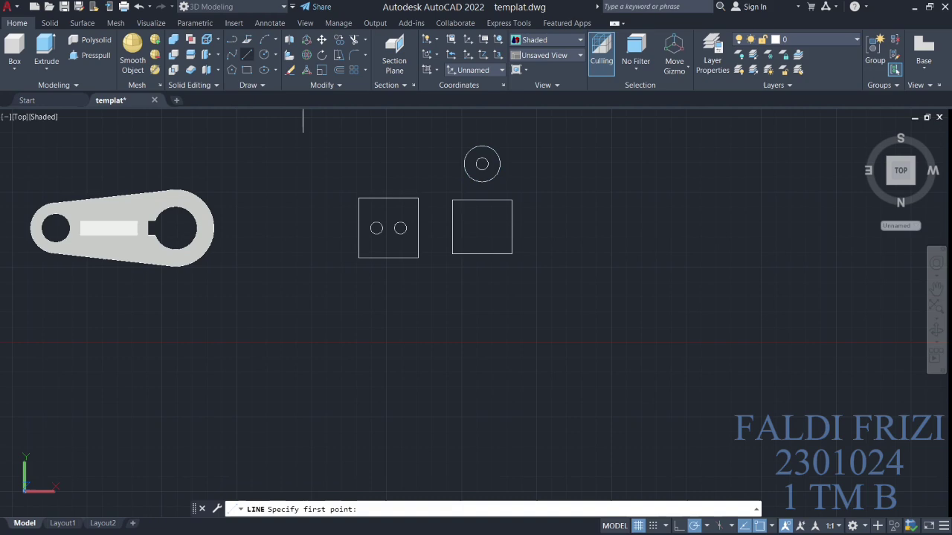
{"action": "left_click", "coordinate": [452, 200]}
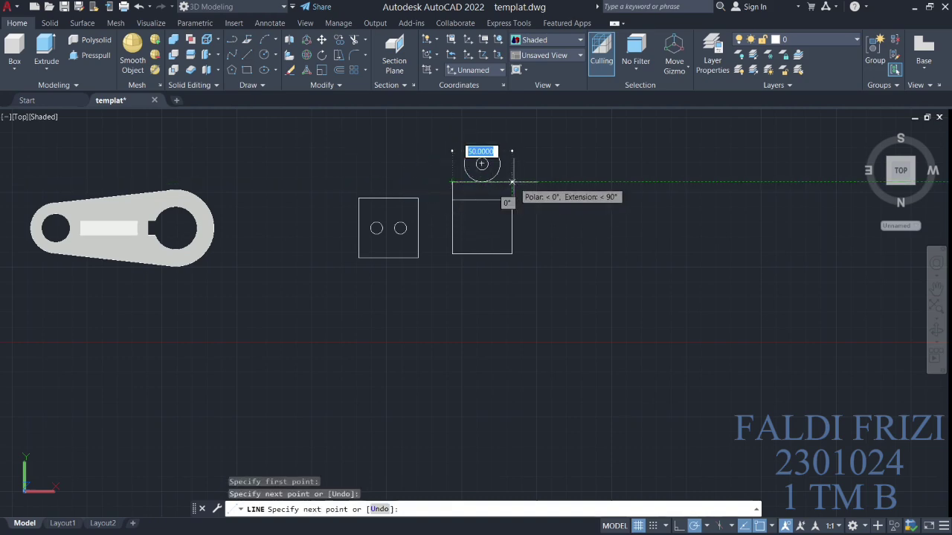
{"action": "left_click", "coordinate": [512, 181]}
{"action": "right_click", "coordinate": [532, 190]}
{"action": "left_click", "coordinate": [565, 214]}
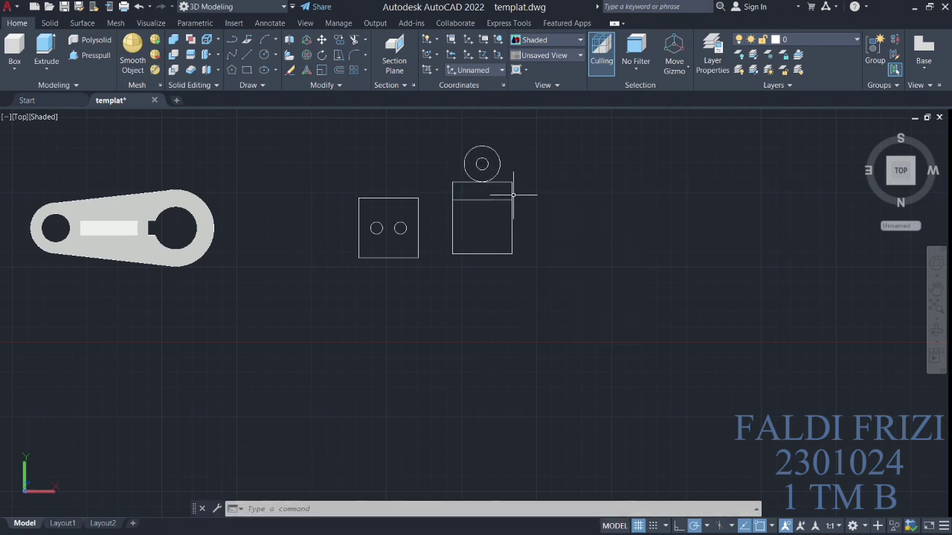
Step: Fillet the circle into the rectangle's right side with radius 10
{"action": "type", "text": "f"}
{"action": "key", "text": "Return"}
{"action": "left_click", "coordinate": [501, 182]}
{"action": "type", "text": "r"}
{"action": "key", "text": "Return"}
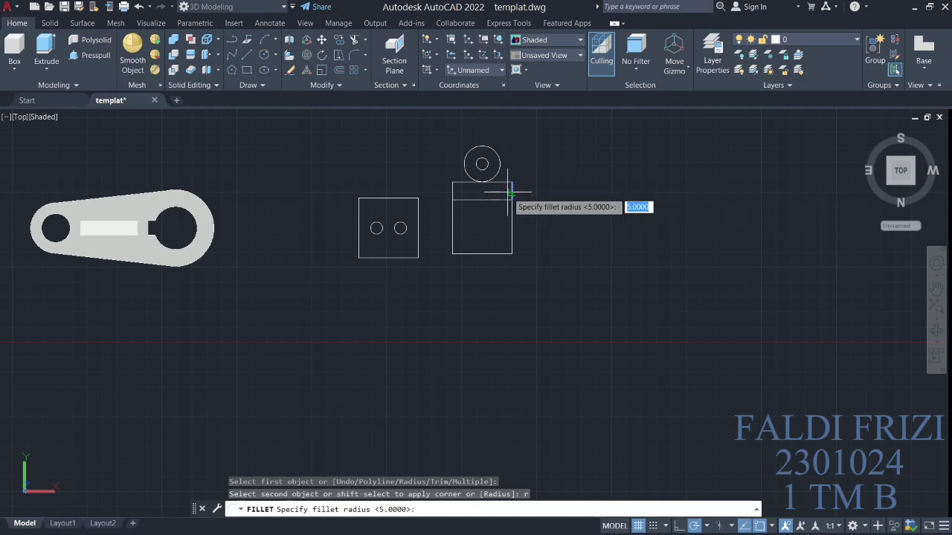
{"action": "type", "text": "10"}
{"action": "key", "text": "Return"}
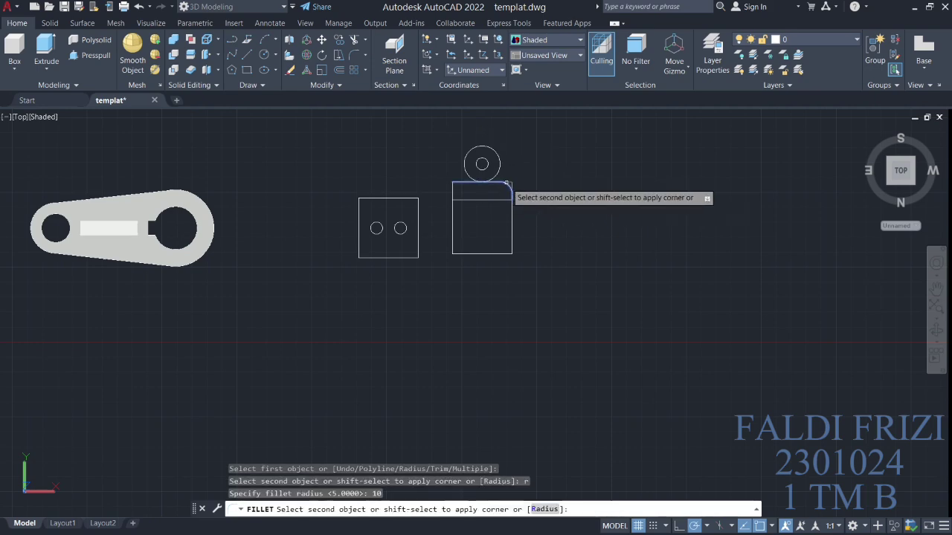
{"action": "left_click", "coordinate": [507, 183]}
{"action": "key", "text": "Return"}
{"action": "left_click", "coordinate": [494, 177]}
{"action": "left_click", "coordinate": [511, 187]}
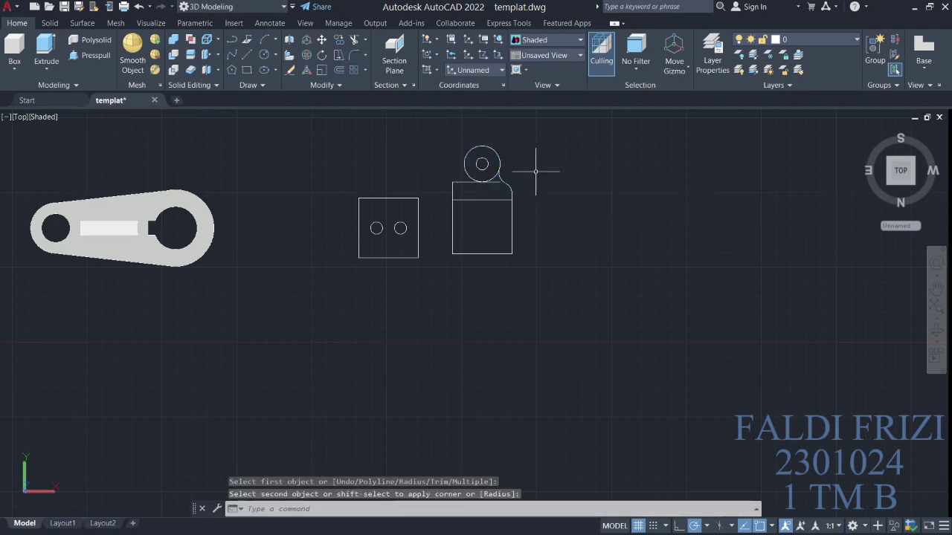
Step: Fillet the circle into the rectangle's left side, undoing and redoing the faulty attempt
{"action": "key", "text": "Return"}
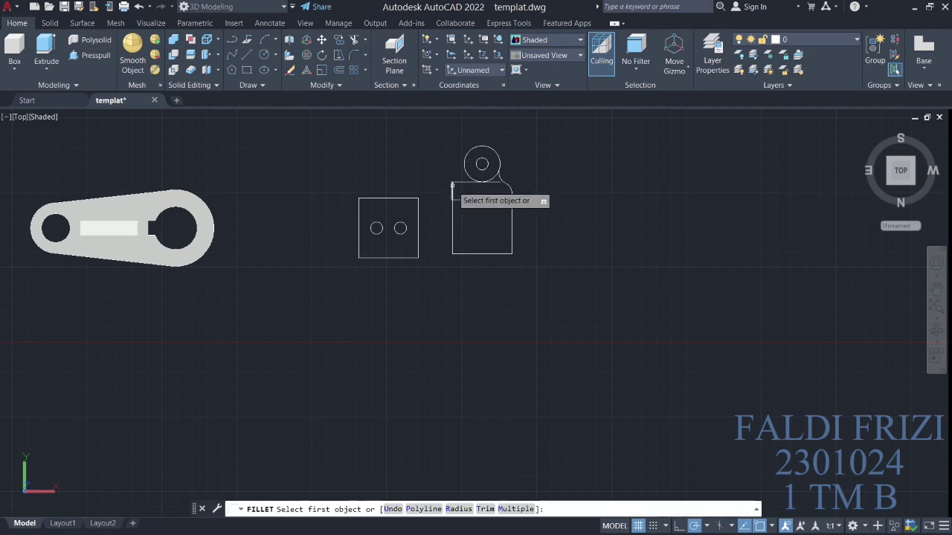
{"action": "left_click", "coordinate": [452, 192]}
{"action": "left_click", "coordinate": [466, 173]}
{"action": "key", "text": "Return"}
{"action": "left_click", "coordinate": [478, 181]}
{"action": "left_click", "coordinate": [463, 180]}
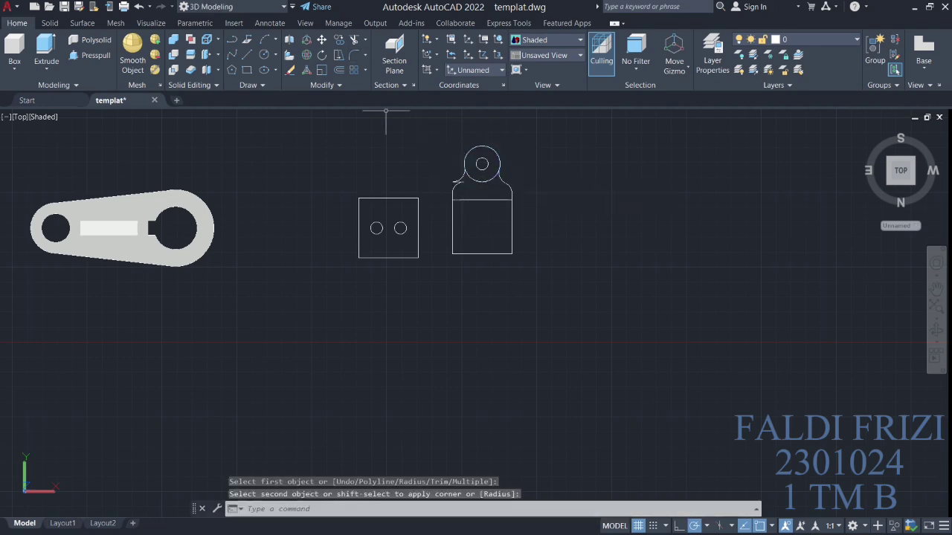
{"action": "key", "text": "ctrl+z"}
{"action": "key", "text": "Return"}
{"action": "left_click", "coordinate": [466, 171]}
{"action": "scroll", "coordinate": [464, 176], "scroll_direction": "up", "scroll_amount": 5}
{"action": "left_click", "coordinate": [476, 193]}
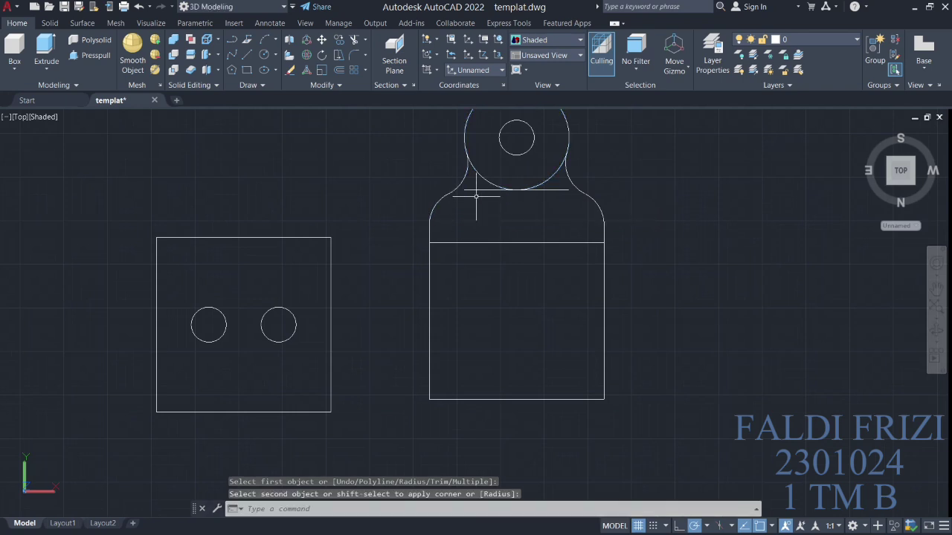
{"action": "left_click", "coordinate": [476, 196]}
{"action": "scroll", "coordinate": [491, 242], "scroll_direction": "down", "scroll_amount": 2}
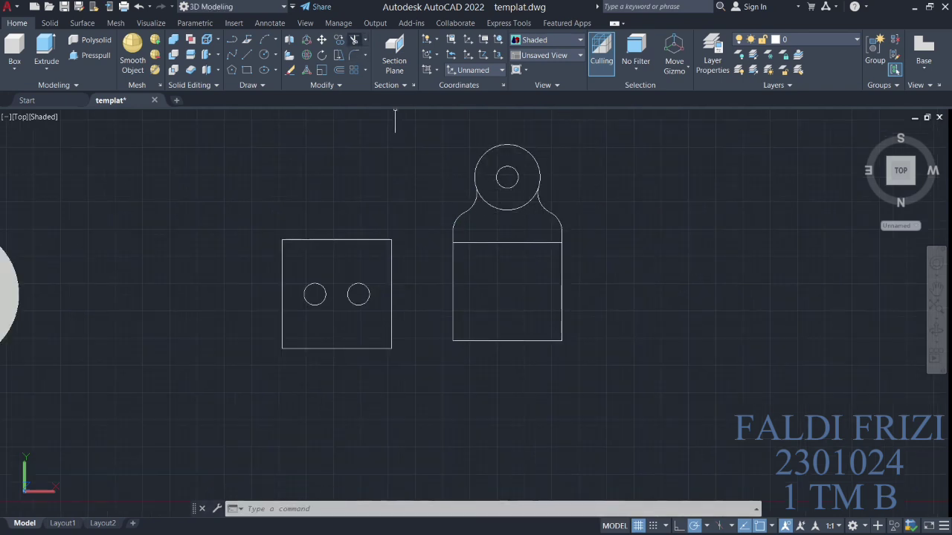
Step: Trim away the circle's lower arc inside the outline
{"action": "type", "text": "tr"}
{"action": "key", "text": "Return"}
{"action": "left_click", "coordinate": [508, 211]}
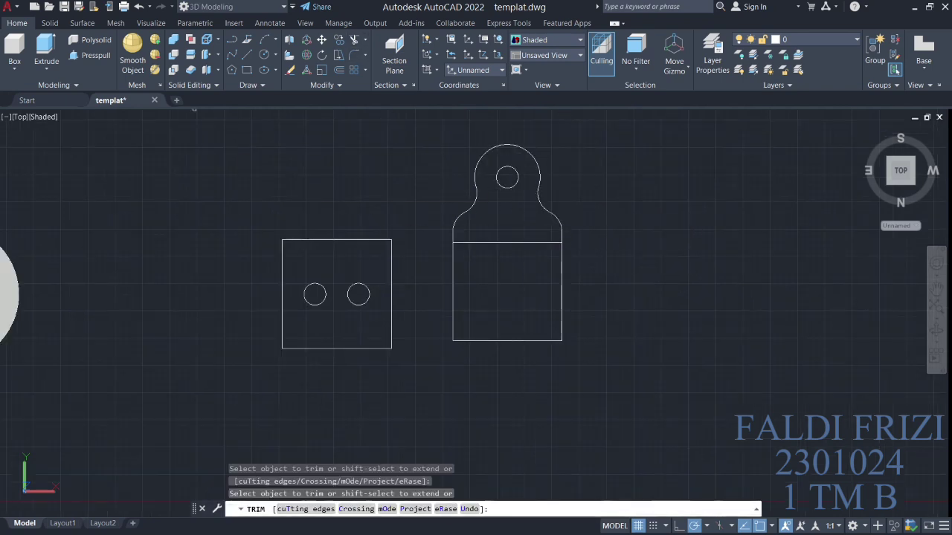
Step: Draw a six-sided circumscribed polygon centred on the outline's mid-line
{"action": "left_click", "coordinate": [232, 69]}
{"action": "type", "text": "6"}
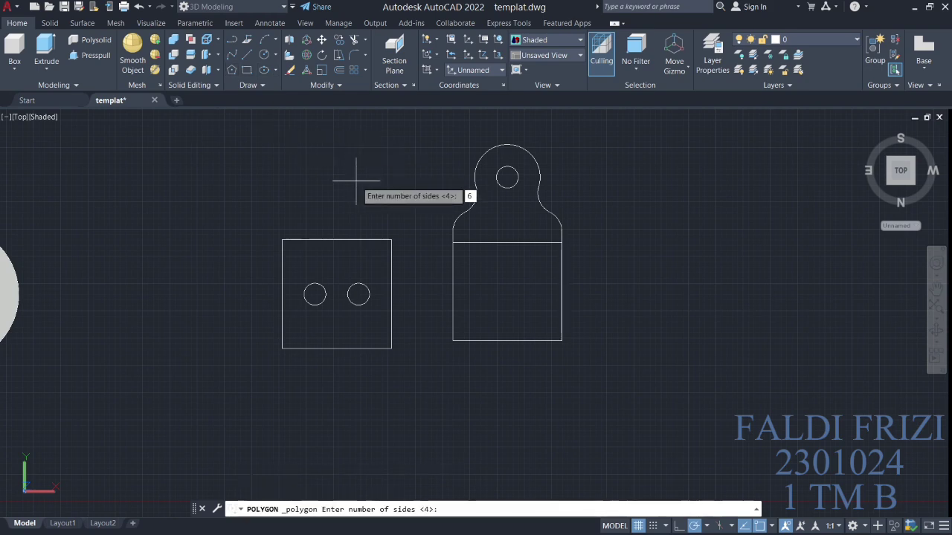
{"action": "key", "text": "Return"}
{"action": "left_click", "coordinate": [508, 243]}
{"action": "type", "text": "c"}
{"action": "key", "text": "Return"}
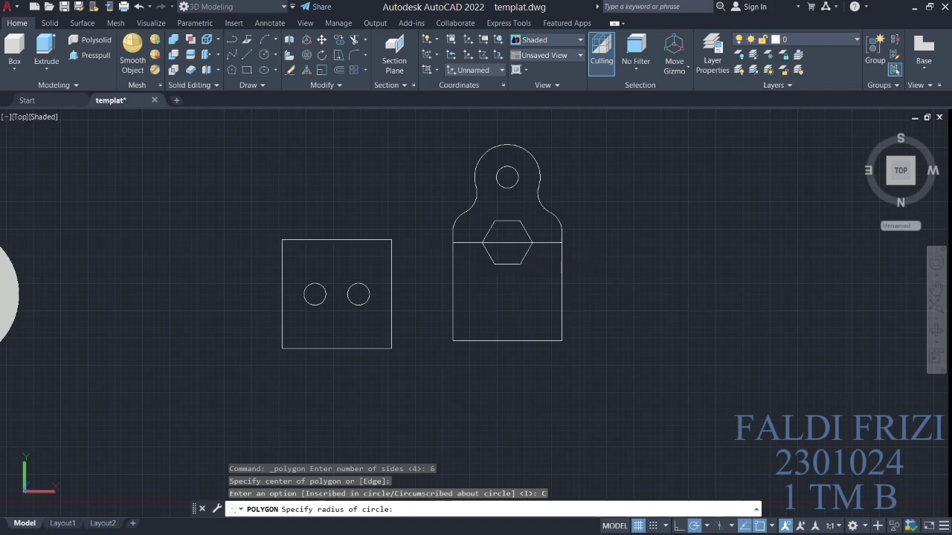
{"action": "left_click", "coordinate": [507, 220]}
Step: Rotate the hexagon about its centre to its final angle
{"action": "left_click", "coordinate": [321, 55]}
{"action": "left_click", "coordinate": [529, 240]}
{"action": "key", "text": "Return"}
{"action": "left_click", "coordinate": [533, 242]}
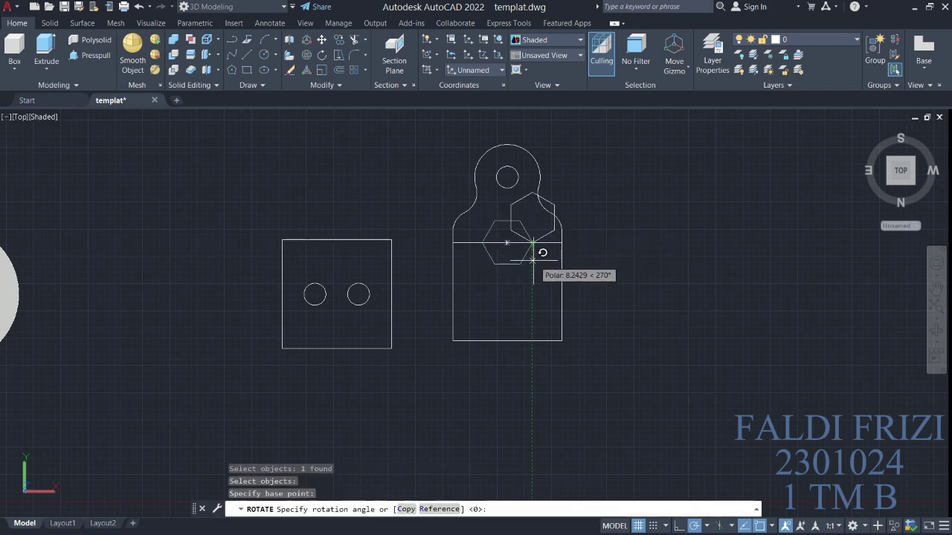
{"action": "right_click", "coordinate": [417, 196]}
{"action": "left_click", "coordinate": [435, 215]}
{"action": "key", "text": "Return"}
{"action": "left_click", "coordinate": [493, 231]}
{"action": "key", "text": "Return"}
{"action": "left_click", "coordinate": [507, 243]}
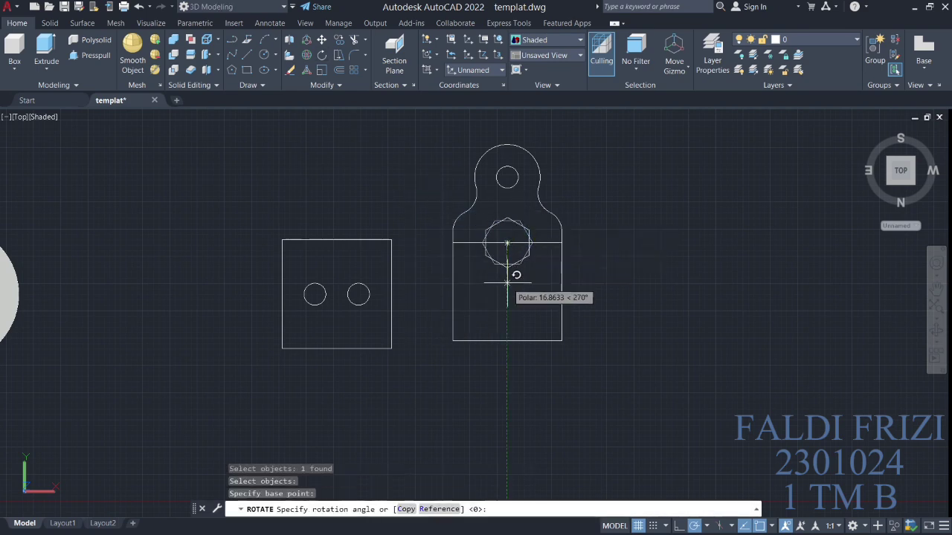
{"action": "left_click", "coordinate": [510, 272]}
Step: Erase the horizontal crossing line and switch to the NE Isometric view
{"action": "left_click", "coordinate": [511, 243]}
{"action": "key", "text": "Delete"}
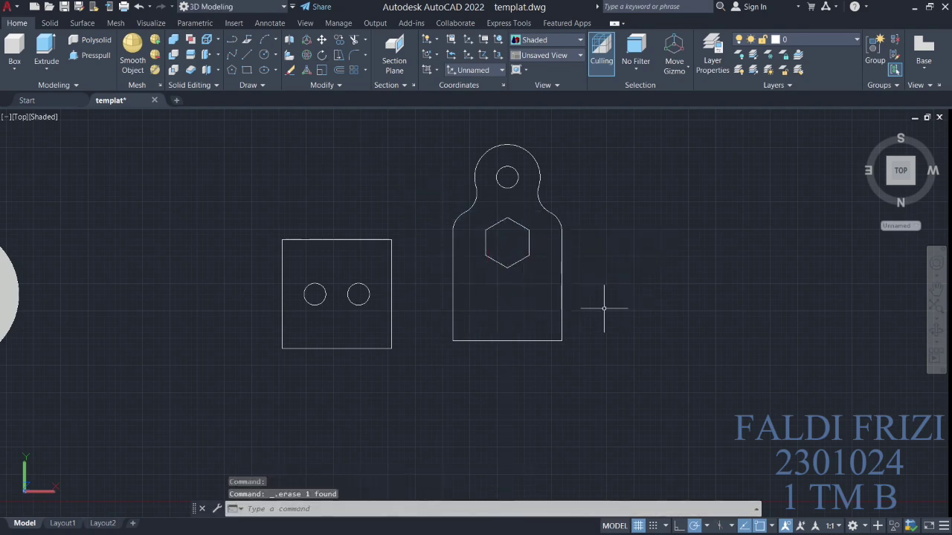
{"action": "left_click", "coordinate": [889, 183]}
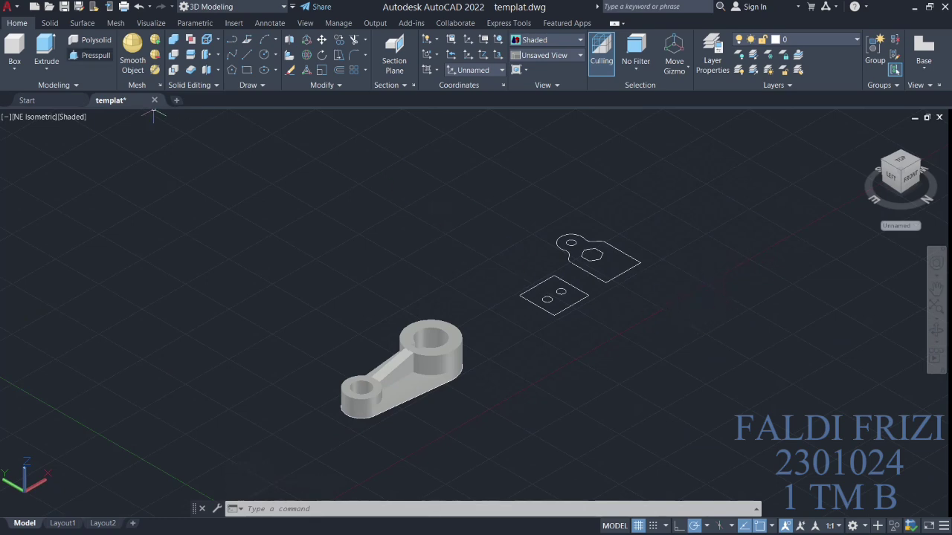
Step: Extrude the lug outline and the two-hole square profile 20 units
{"action": "left_click", "coordinate": [90, 55]}
{"action": "type", "text": "ti"}
{"action": "key", "text": "Return"}
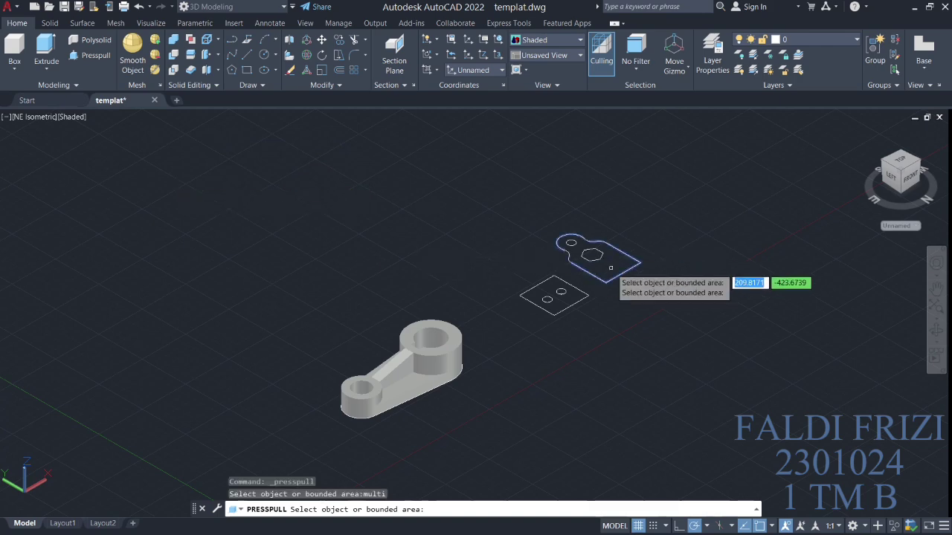
{"action": "scroll", "coordinate": [609, 266], "scroll_direction": "up", "scroll_amount": 2}
{"action": "scroll", "coordinate": [609, 266], "scroll_direction": "up", "scroll_amount": 2}
{"action": "left_click", "coordinate": [537, 255]}
{"action": "left_click", "coordinate": [489, 341]}
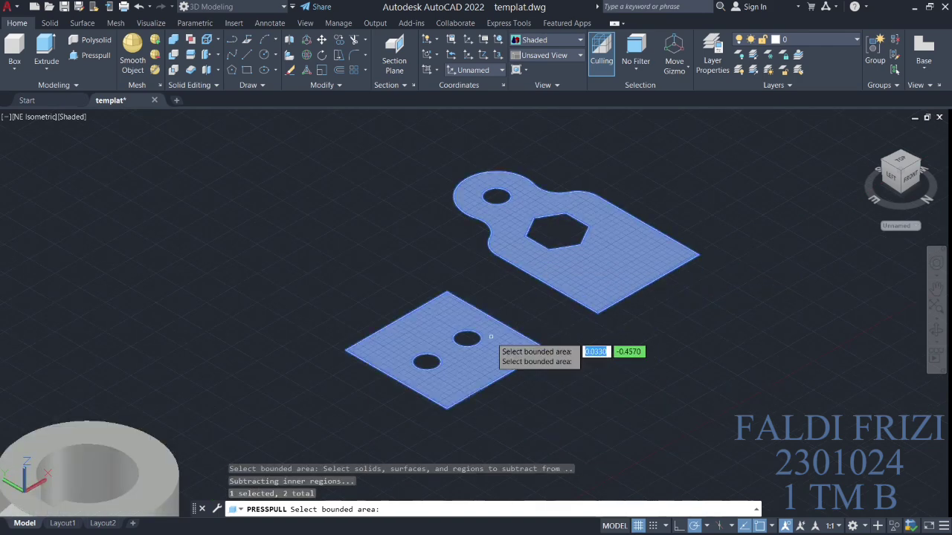
{"action": "key", "text": "Return"}
{"action": "left_click", "coordinate": [496, 321]}
{"action": "scroll", "coordinate": [497, 316], "scroll_direction": "down", "scroll_amount": 2}
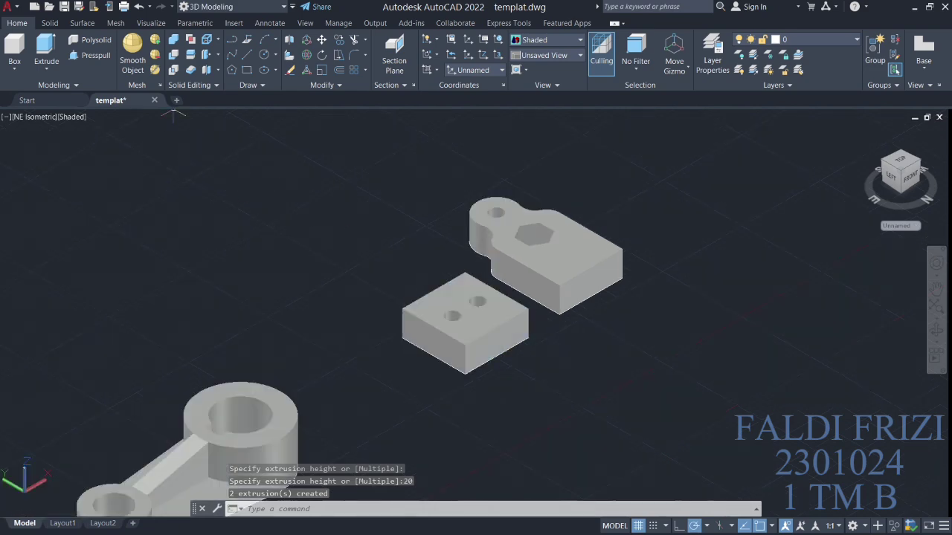
Step: Use 3DROTATE to stand the small two-hole block upright
{"action": "type", "text": "3drotate"}
{"action": "key", "text": "Return"}
{"action": "left_click", "coordinate": [478, 318]}
{"action": "key", "text": "Return"}
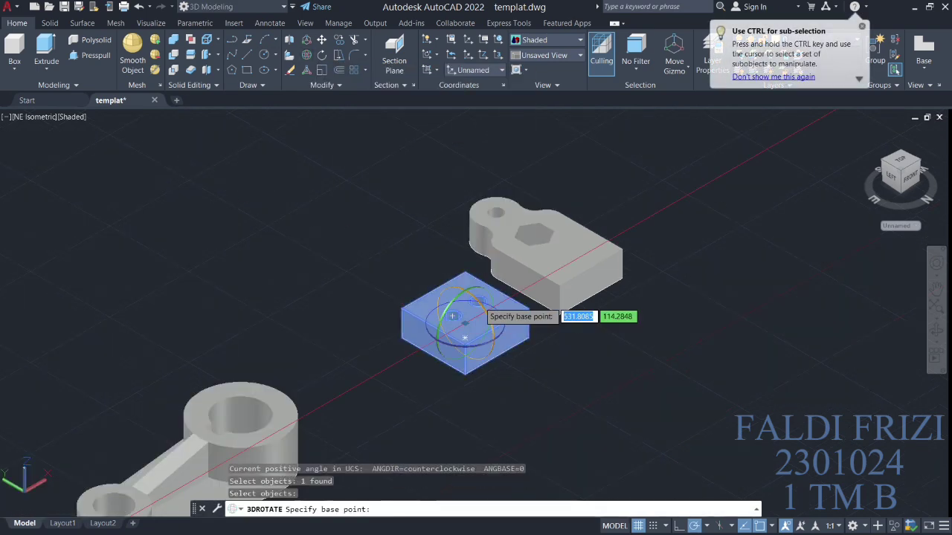
{"action": "left_click", "coordinate": [465, 325]}
{"action": "key", "text": "Escape"}
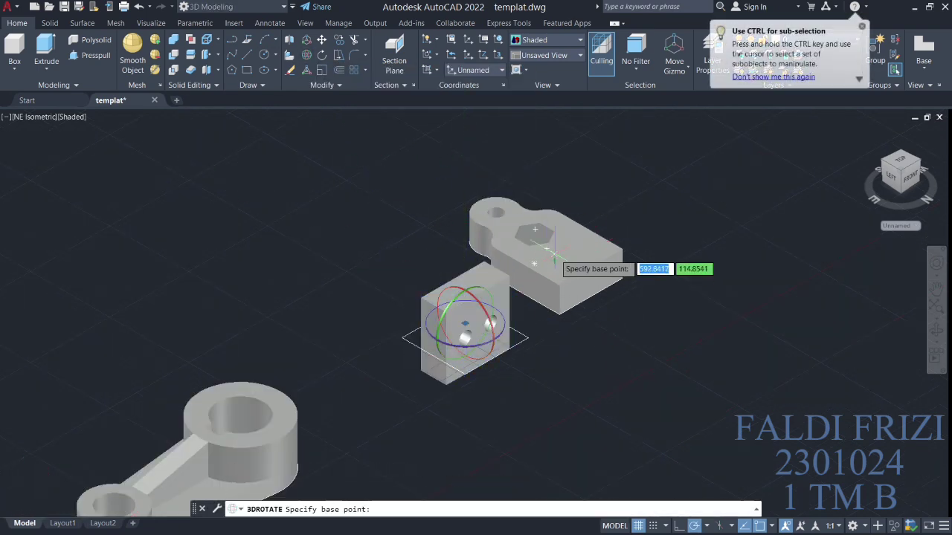
Step: Tilt the hex-holed plate 30° with 3DROTATE, undoing and redoing the tilt
{"action": "key", "text": "Return"}
{"action": "left_click", "coordinate": [543, 266]}
{"action": "key", "text": "Return"}
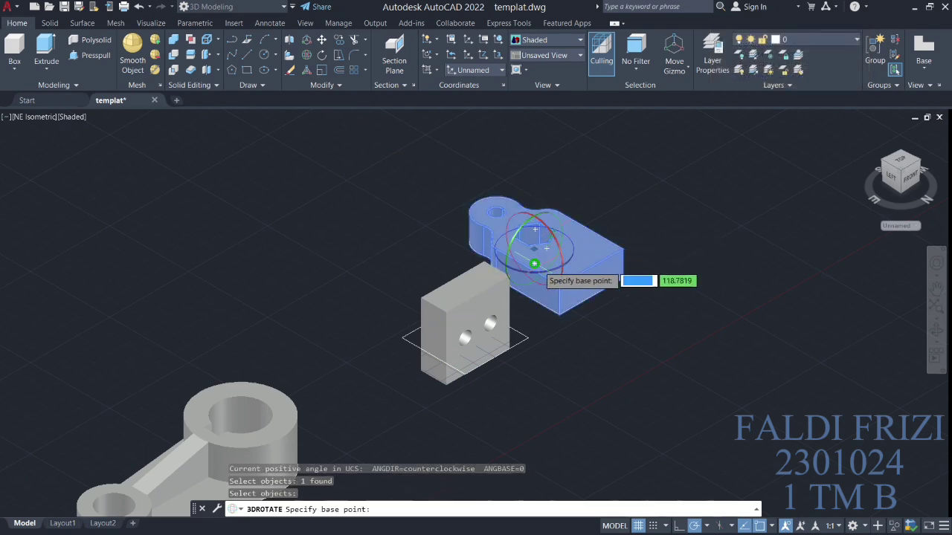
{"action": "left_click", "coordinate": [535, 235]}
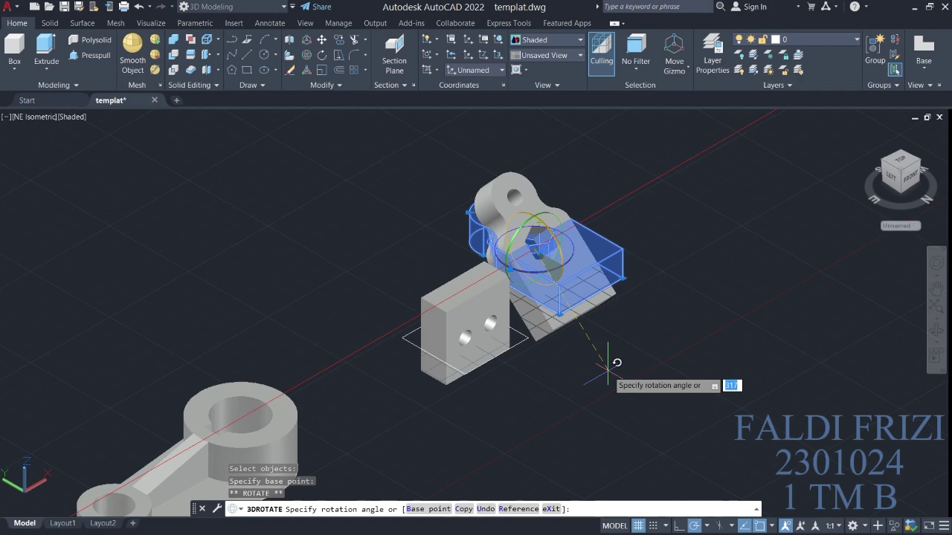
{"action": "type", "text": "30"}
{"action": "key", "text": "Return"}
{"action": "key", "text": "ctrl+z"}
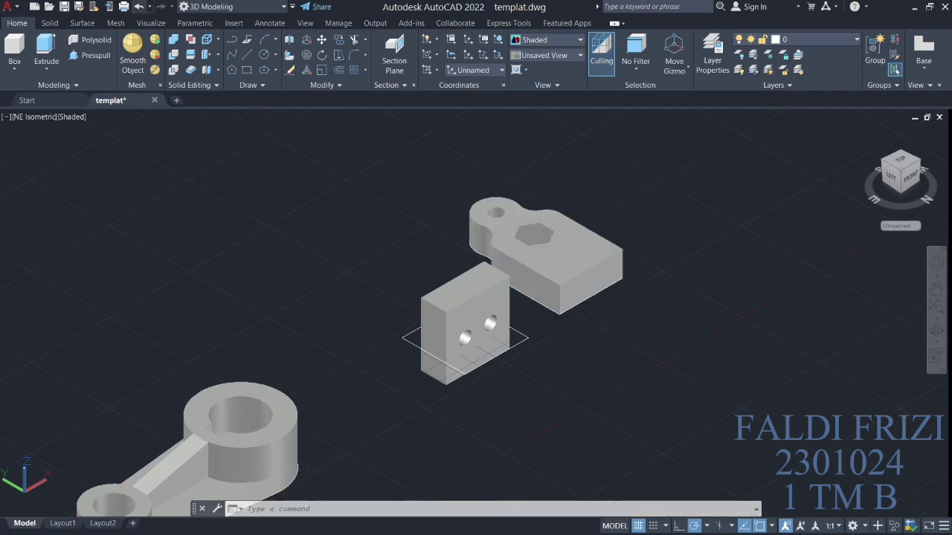
{"action": "key", "text": "Return"}
{"action": "left_click", "coordinate": [534, 232]}
{"action": "key", "text": "Return"}
{"action": "left_click", "coordinate": [534, 230]}
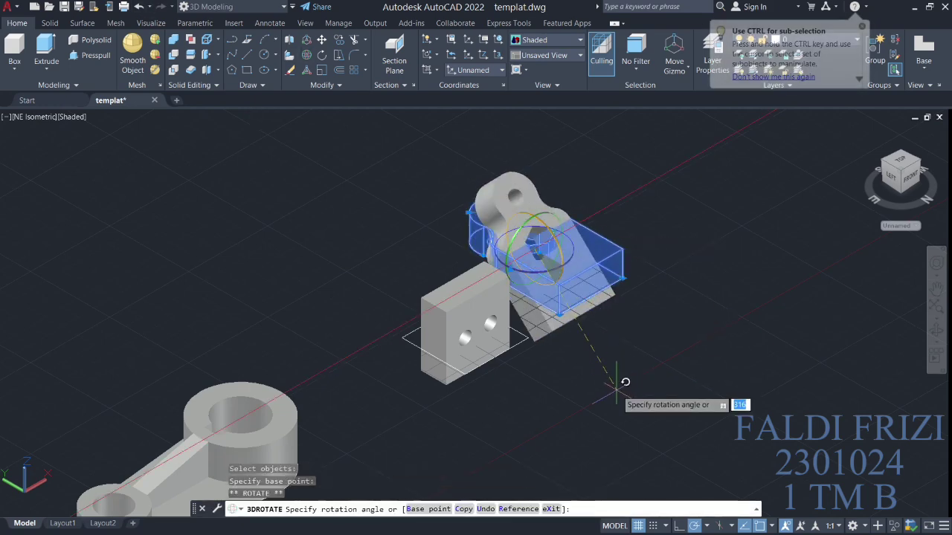
{"action": "type", "text": "30"}
{"action": "key", "text": "Return"}
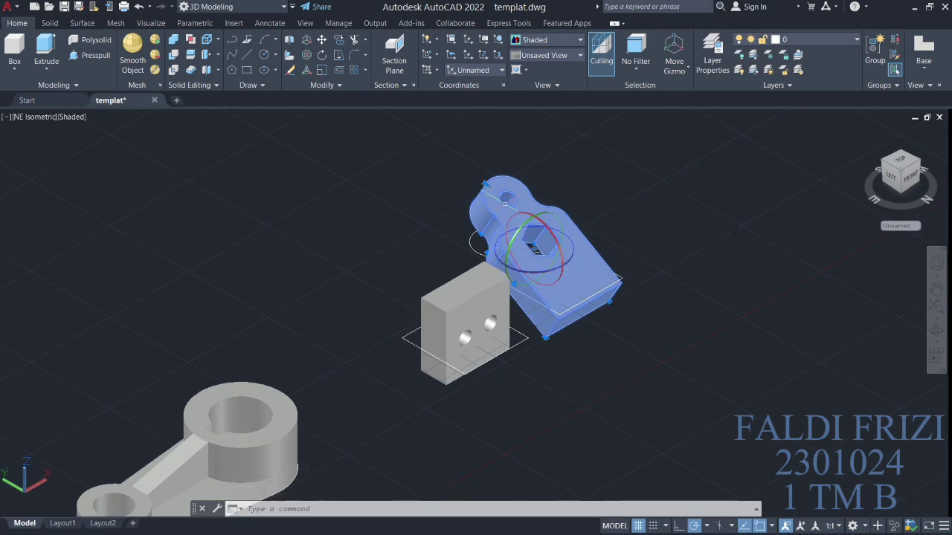
Step: Move the tilted plate onto the top of the two-hole block
{"action": "type", "text": "m"}
{"action": "key", "text": "Return"}
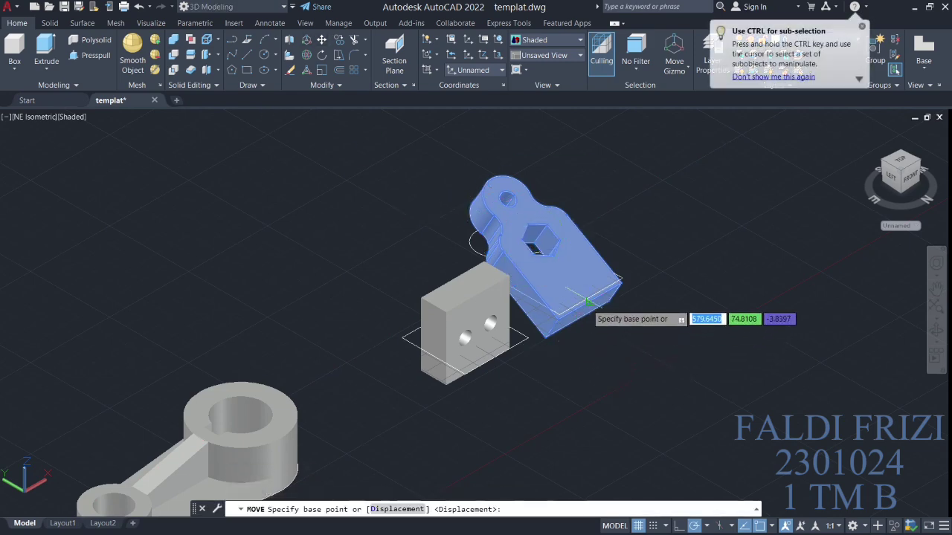
{"action": "left_click", "coordinate": [595, 293]}
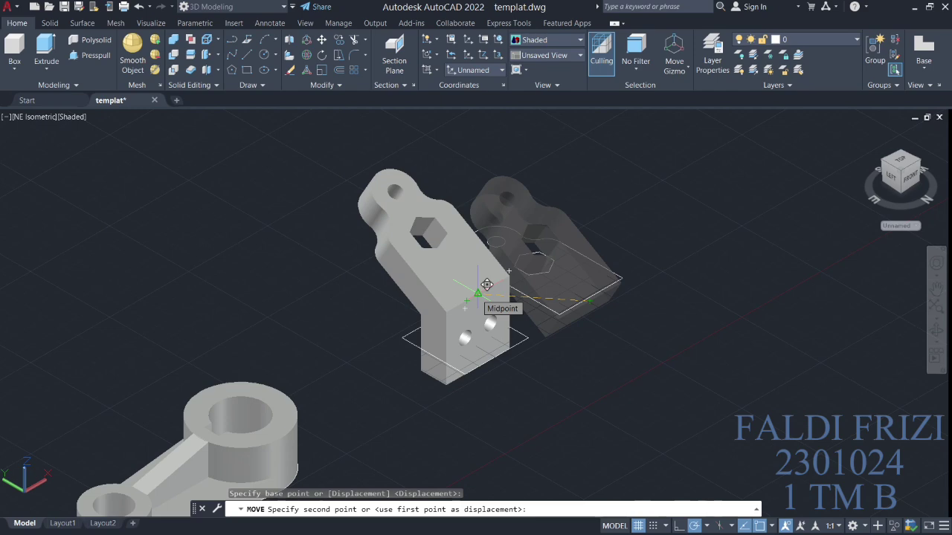
{"action": "left_click", "coordinate": [486, 285]}
Step: Union the tilted plate and two-hole block into a single solid
{"action": "left_click", "coordinate": [890, 176]}
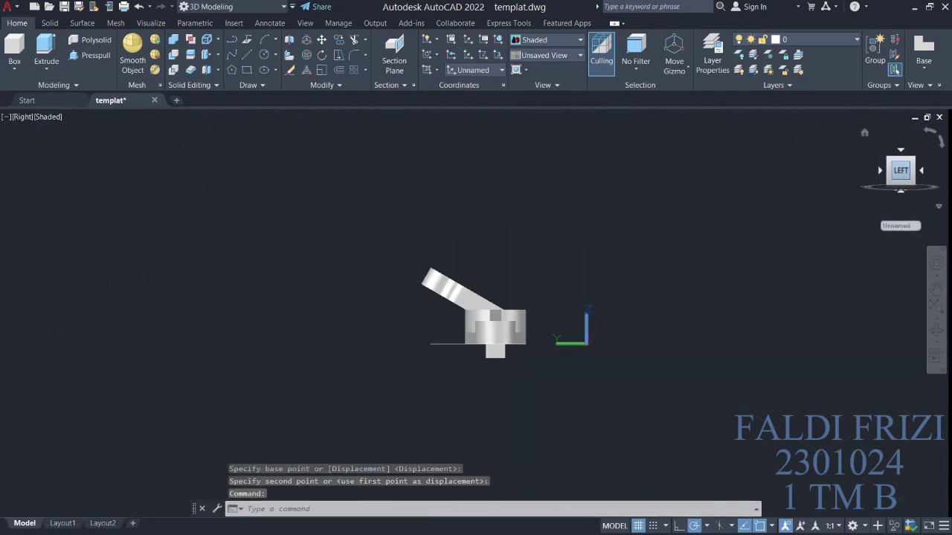
{"action": "left_click", "coordinate": [864, 132]}
{"action": "left_click", "coordinate": [557, 290]}
{"action": "left_click", "coordinate": [616, 253]}
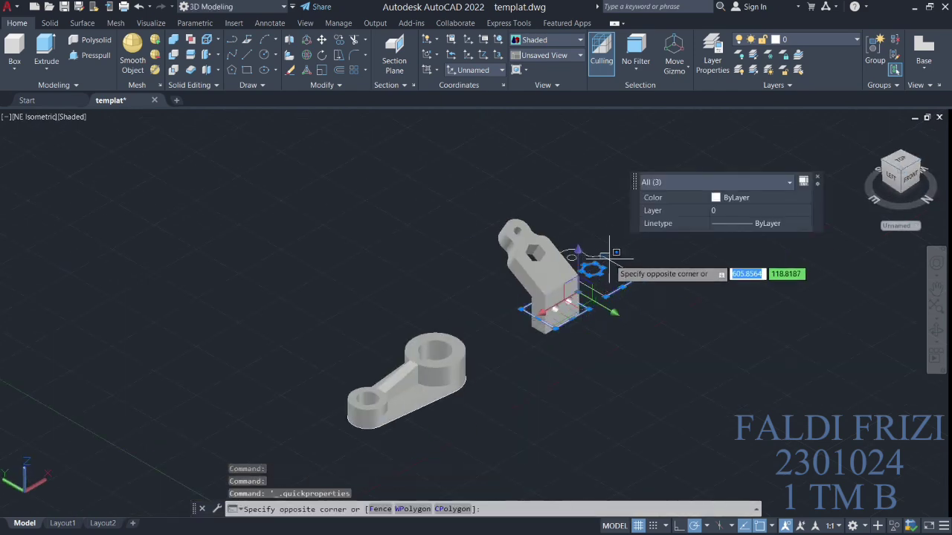
{"action": "left_click", "coordinate": [550, 253]}
{"action": "left_click", "coordinate": [568, 319]}
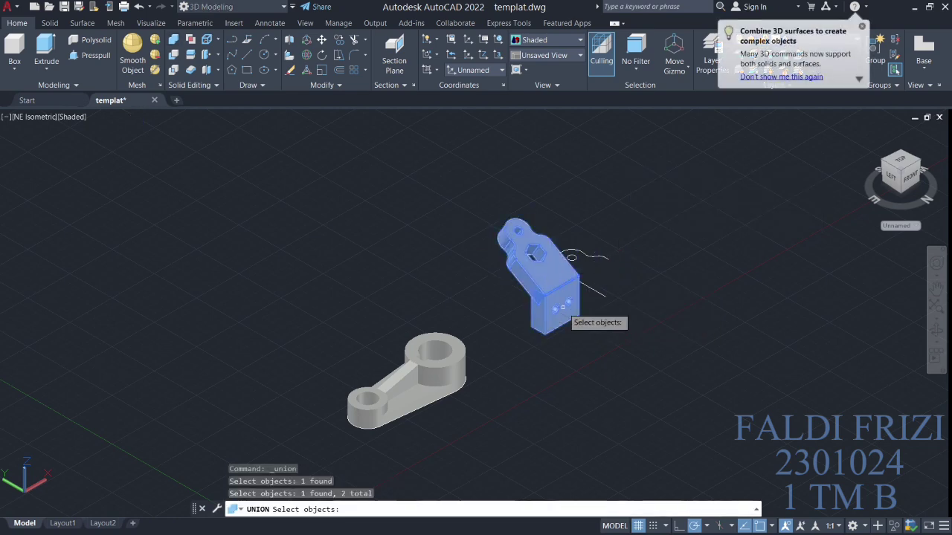
{"action": "key", "text": "Return"}
Step: Window-select all 18 pieces of the lever link for merging
{"action": "left_click", "coordinate": [469, 278]}
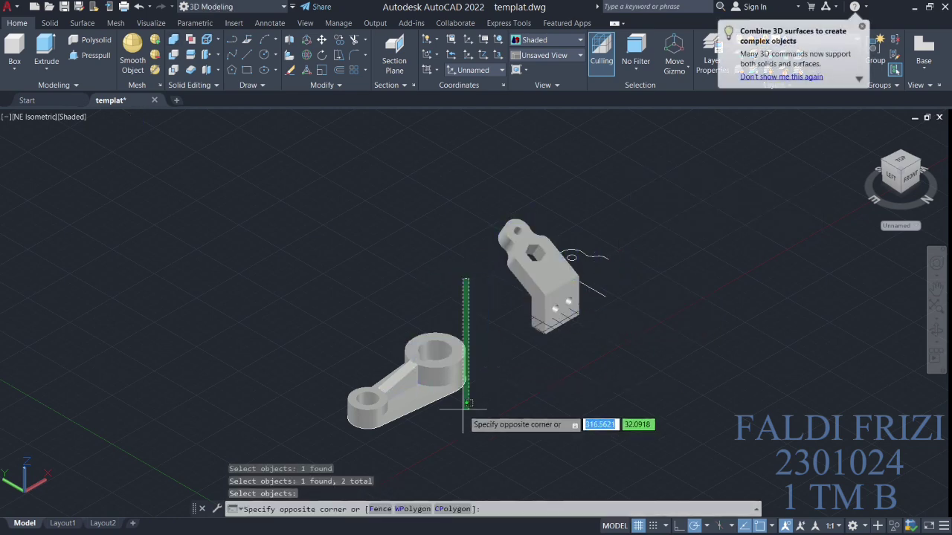
{"action": "left_click", "coordinate": [284, 474]}
{"action": "left_click", "coordinate": [173, 39]}
{"action": "left_click", "coordinate": [471, 266]}
{"action": "left_click", "coordinate": [340, 464]}
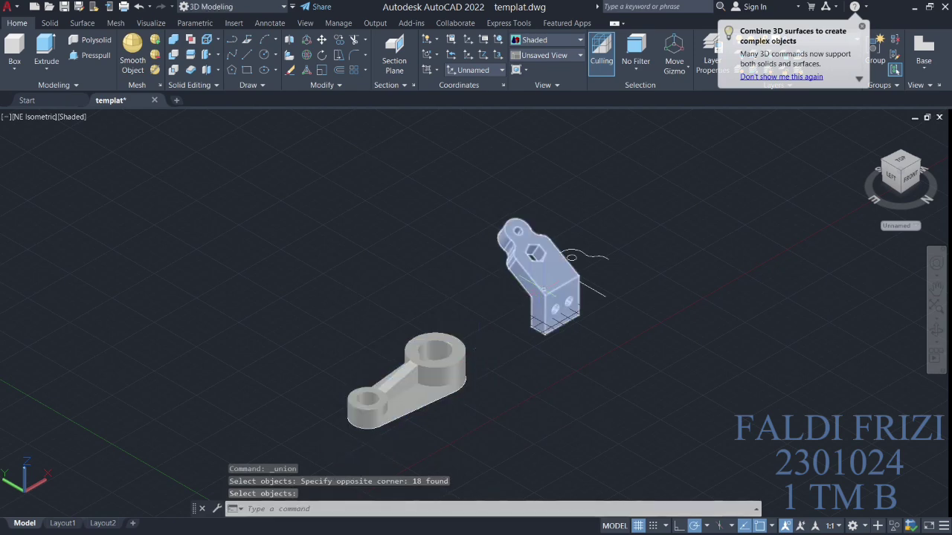
Step: Move the upright bracket part slightly up, then lower and to the left
{"action": "type", "text": "m"}
{"action": "key", "text": "Return"}
{"action": "left_click", "coordinate": [560, 303]}
{"action": "left_click", "coordinate": [558, 284]}
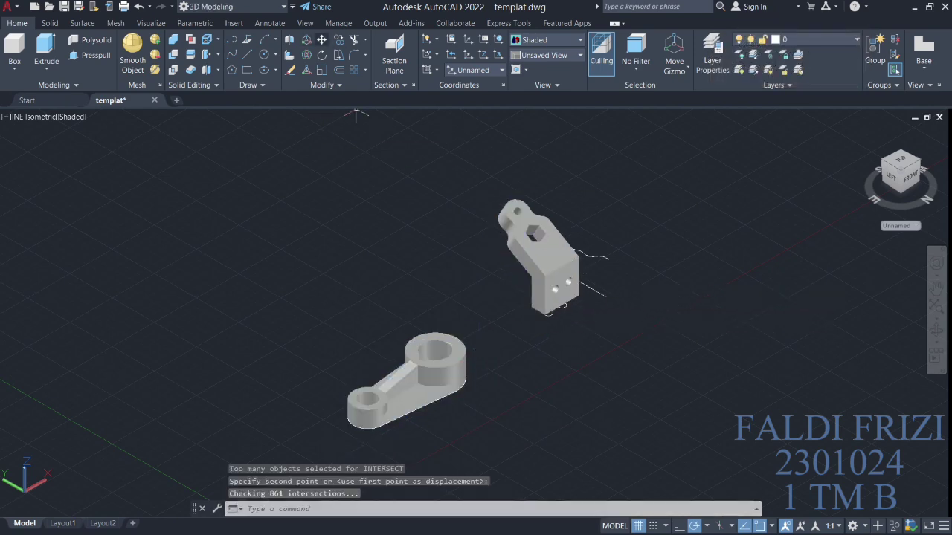
{"action": "key", "text": "Return"}
{"action": "left_click", "coordinate": [548, 287]}
{"action": "key", "text": "Return"}
{"action": "left_click", "coordinate": [547, 283]}
{"action": "left_click", "coordinate": [497, 311]}
Step: Erase the leftover 2D sketch lines and view the parts from the top
{"action": "left_click", "coordinate": [652, 261]}
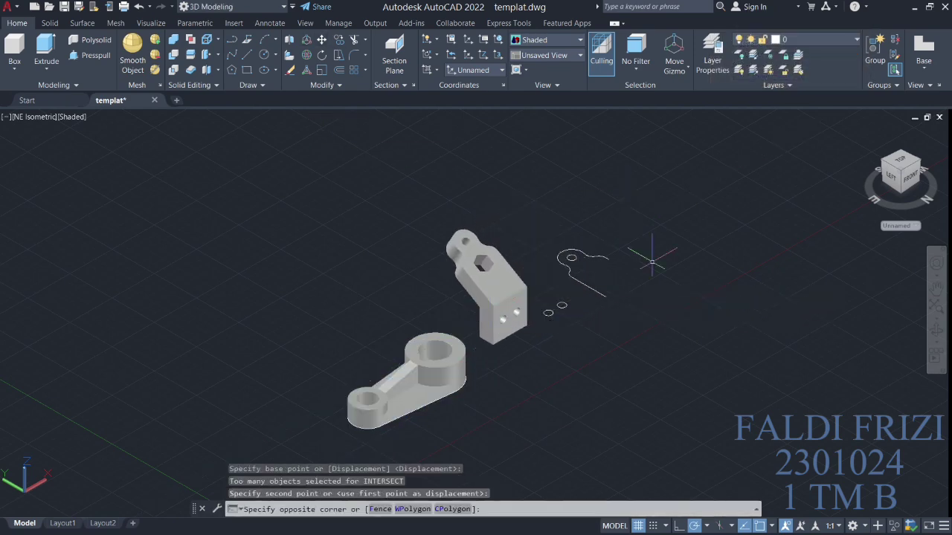
{"action": "left_click", "coordinate": [558, 339]}
{"action": "key", "text": "Delete"}
{"action": "left_click", "coordinate": [899, 165]}
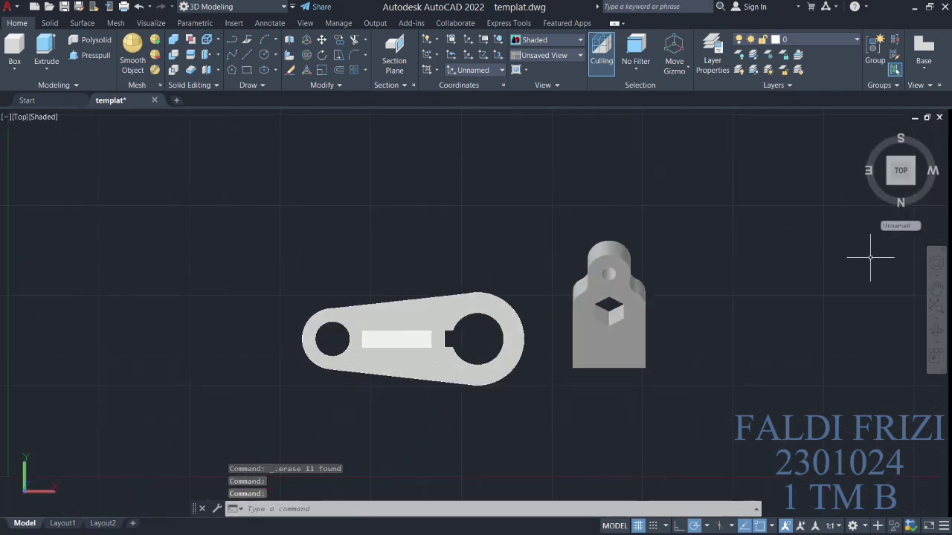
{"action": "middle_click_drag", "start_coordinate": [839, 321], "coordinate": [588, 287]}
{"action": "type", "text": "l"}
{"action": "key", "text": "Return"}
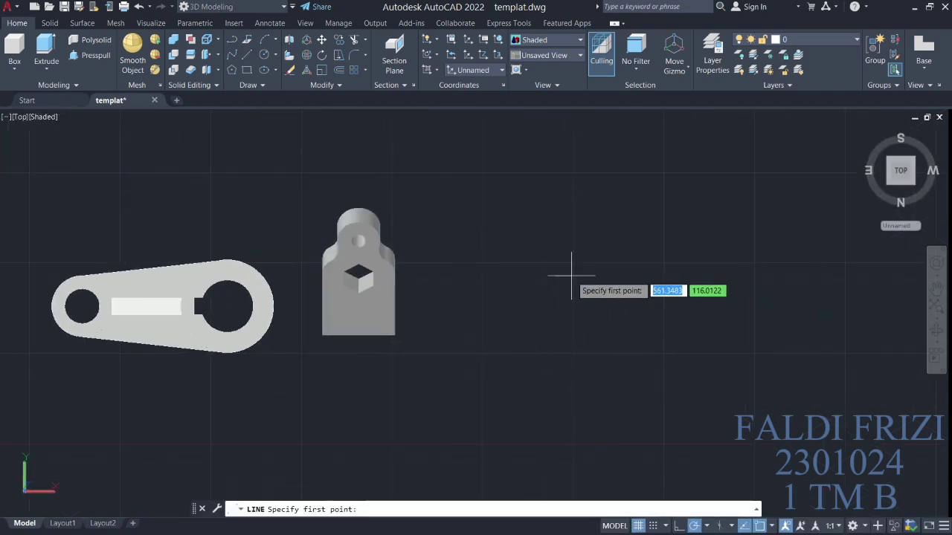
{"action": "middle_click_drag", "start_coordinate": [707, 215], "coordinate": [410, 231]}
{"action": "left_click", "coordinate": [513, 186]}
{"action": "type", "text": "44"}
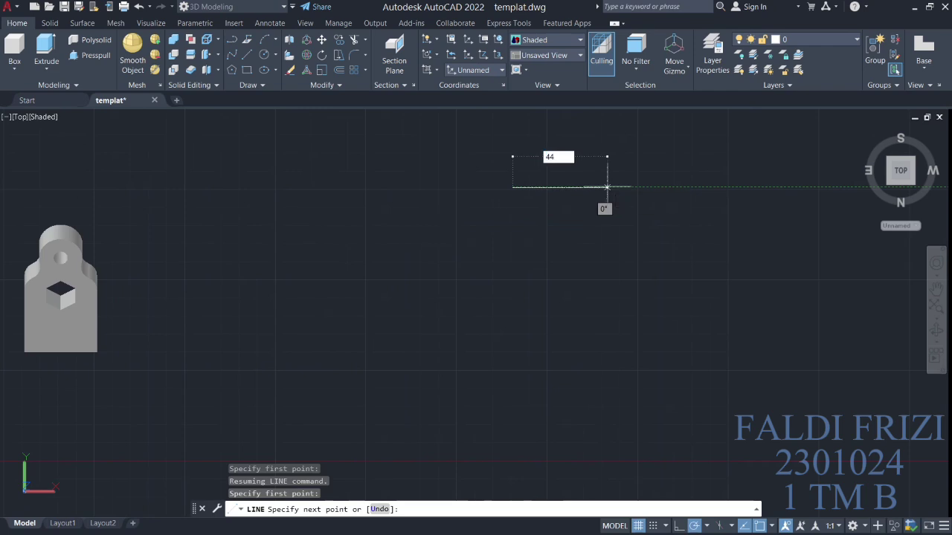
{"action": "key", "text": "Return"}
{"action": "type", "text": "2"}
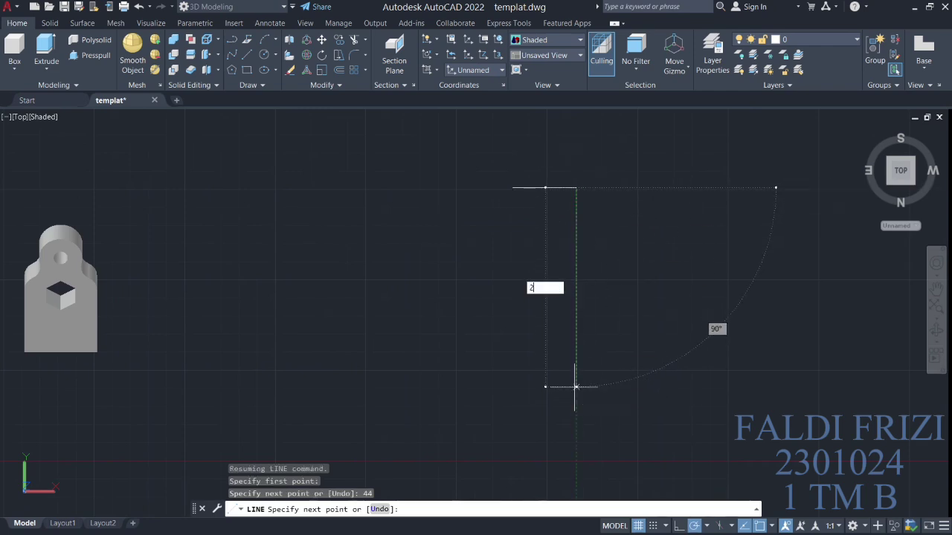
{"action": "type", "text": "0"}
{"action": "key", "text": "Return"}
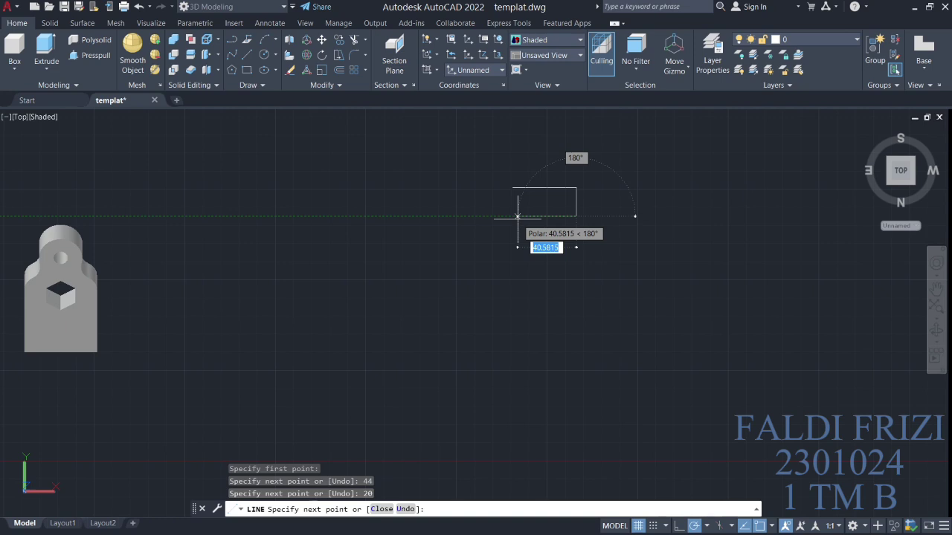
{"action": "type", "text": "224"}
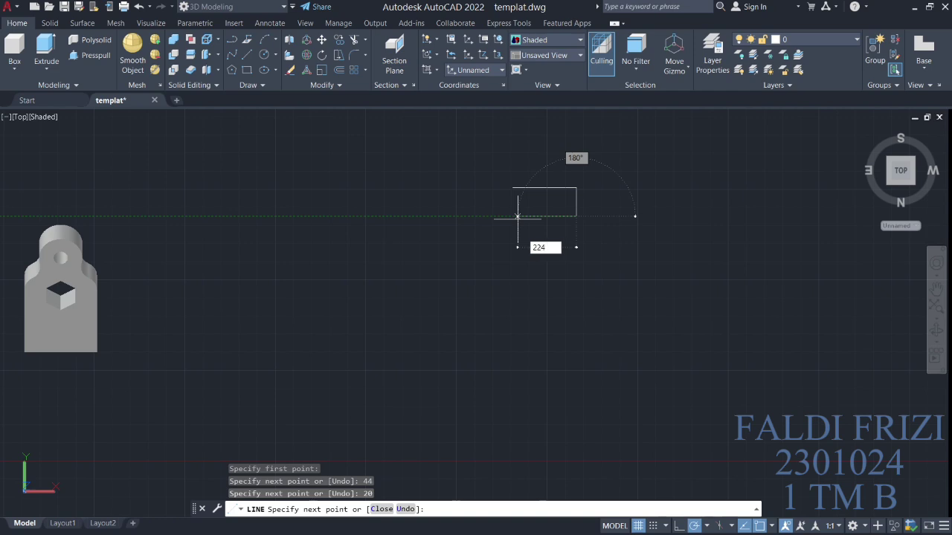
{"action": "key", "text": "Return"}
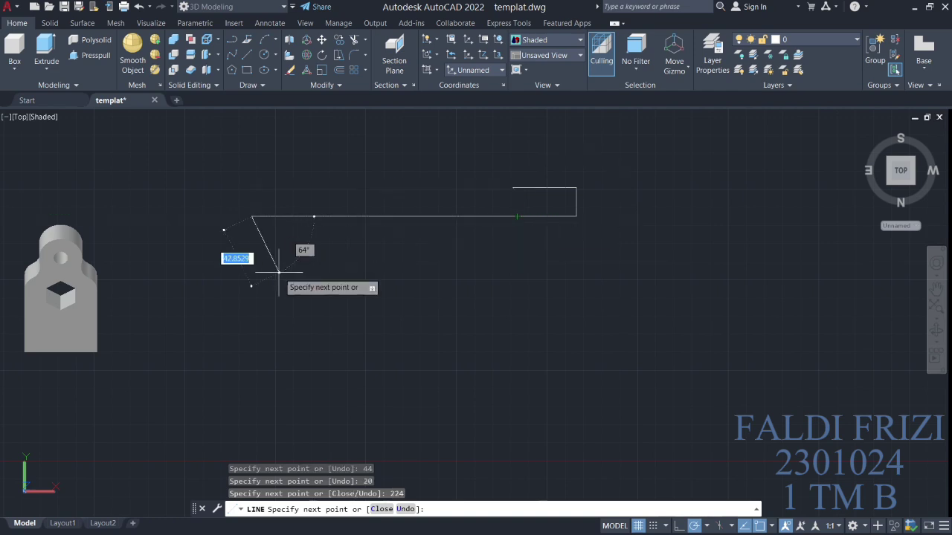
{"action": "key", "text": "Escape"}
{"action": "key", "text": "ctrl+z"}
{"action": "type", "text": "l"}
{"action": "key", "text": "Return"}
Step: Start the bracket profile with edges of 44, 20, 24 and the 260-unit vertical
{"action": "middle_click_drag", "start_coordinate": [656, 258], "coordinate": [403, 267]}
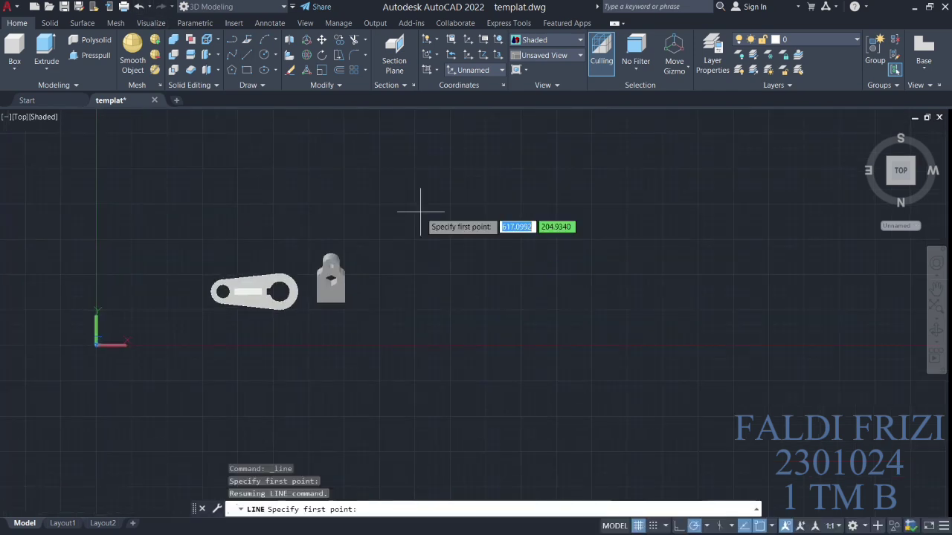
{"action": "left_click", "coordinate": [487, 239]}
{"action": "type", "text": "44"}
{"action": "key", "text": "Return"}
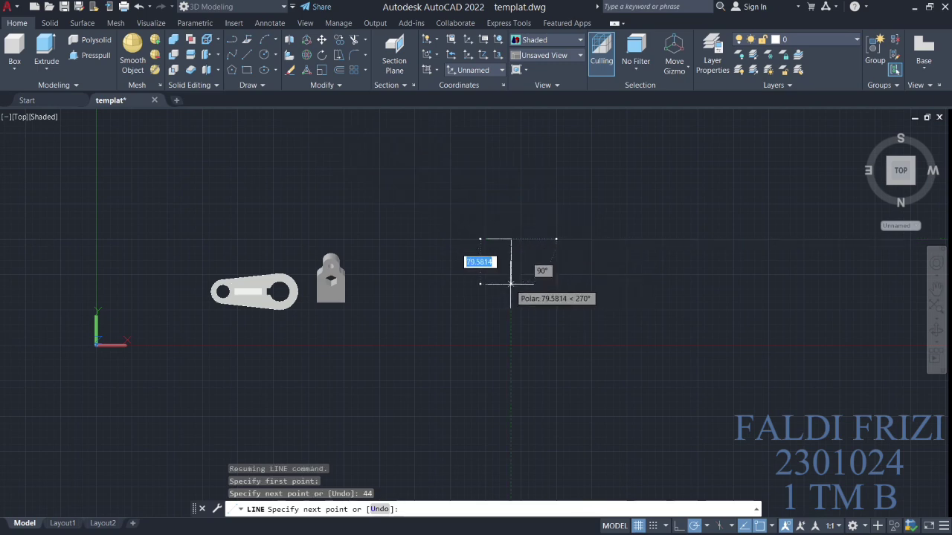
{"action": "type", "text": "24"}
{"action": "key", "text": "Return"}
{"action": "type", "text": "24"}
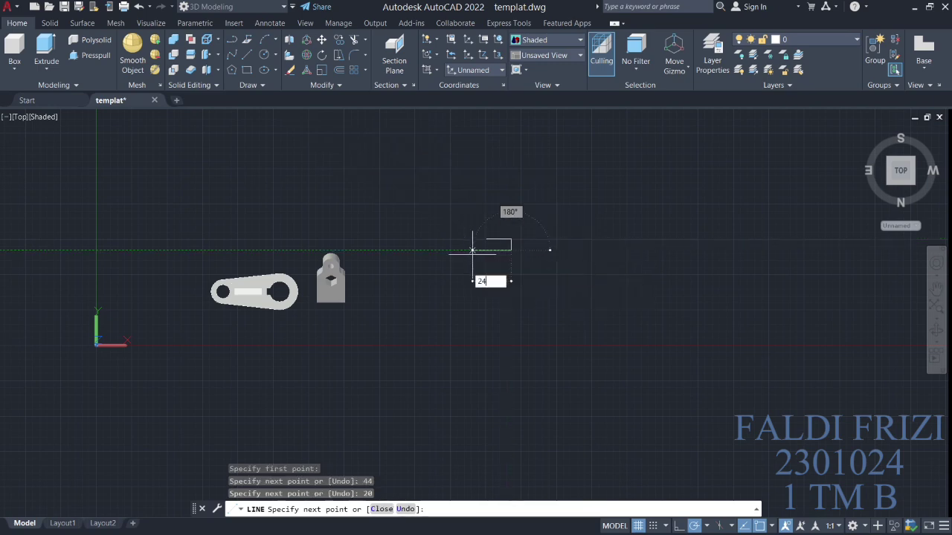
{"action": "key", "text": "Return"}
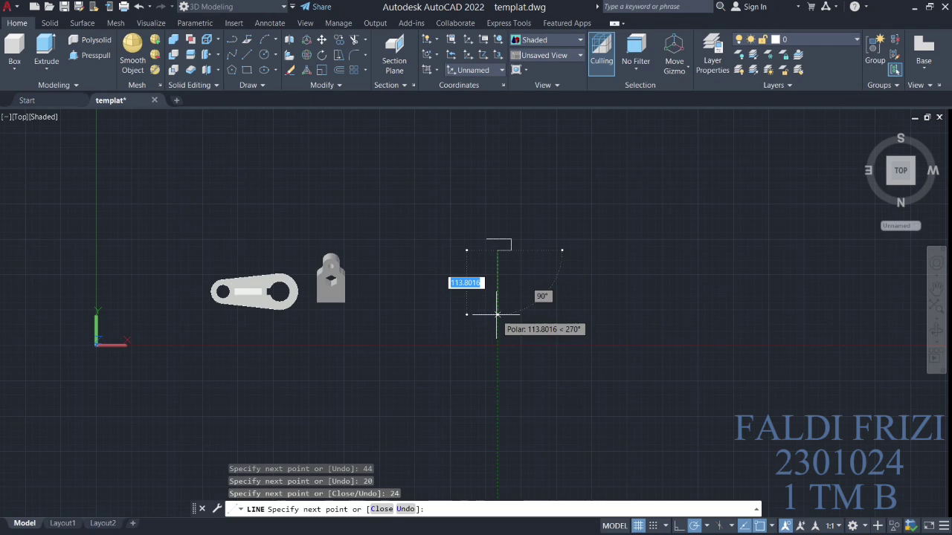
{"action": "type", "text": "260"}
{"action": "key", "text": "Return"}
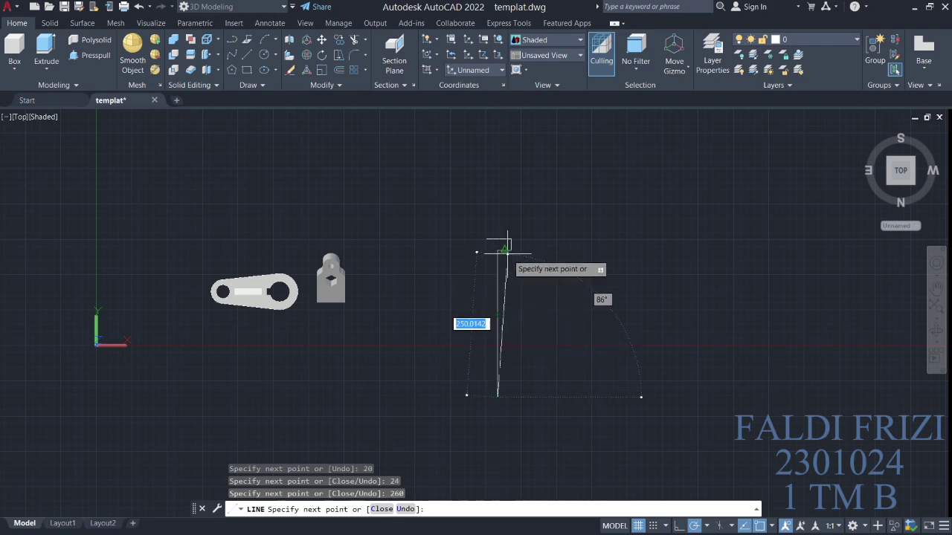
Step: Finish the profile with the 20- and 44-unit bottom edges and close it
{"action": "left_click", "coordinate": [510, 398]}
{"action": "type", "text": "20"}
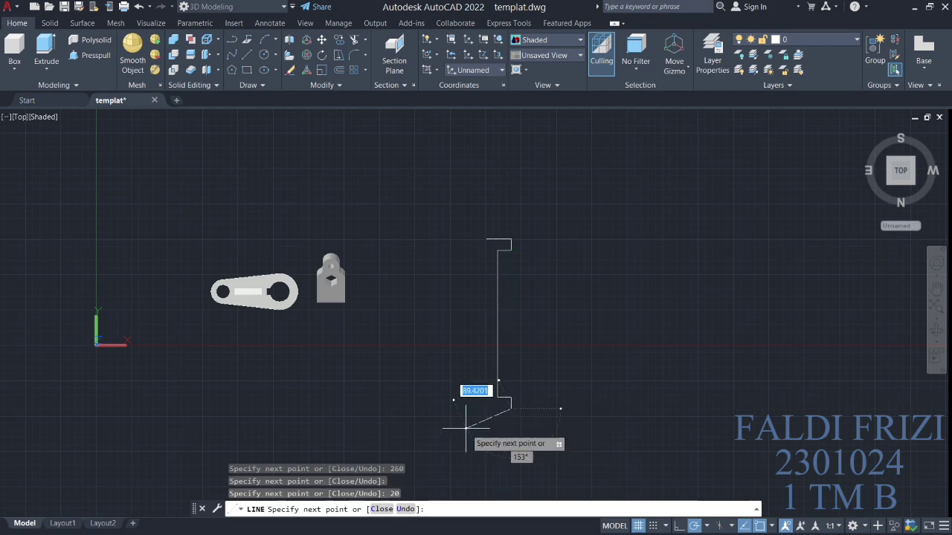
{"action": "key", "text": "Return"}
{"action": "key", "text": "Return"}
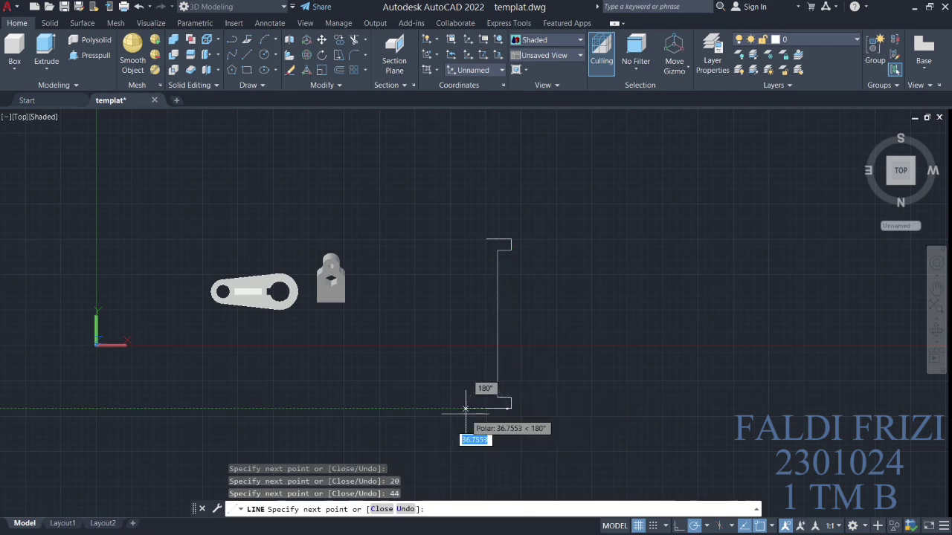
{"action": "left_click", "coordinate": [485, 407]}
{"action": "right_click", "coordinate": [436, 265]}
{"action": "left_click", "coordinate": [467, 313]}
{"action": "key", "text": "Return"}
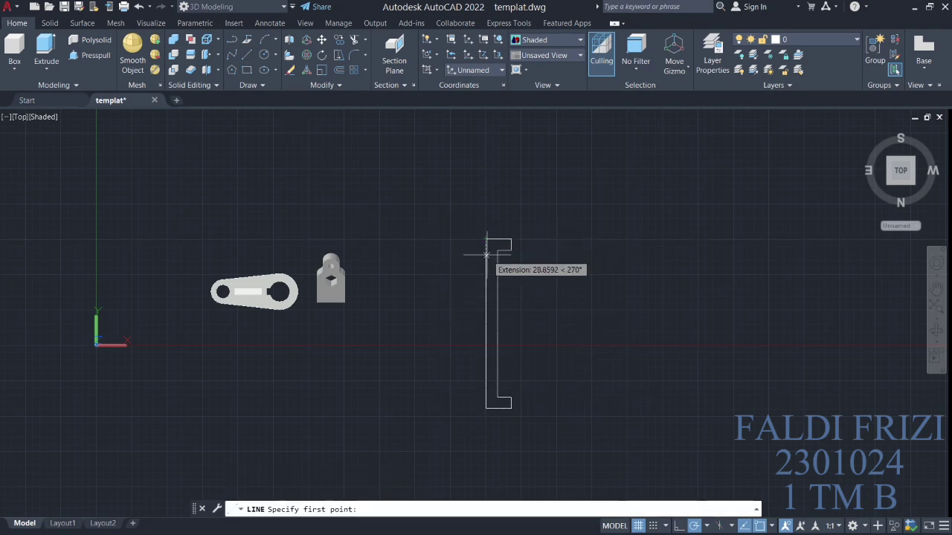
{"action": "type", "text": "70"}
{"action": "key", "text": "Return"}
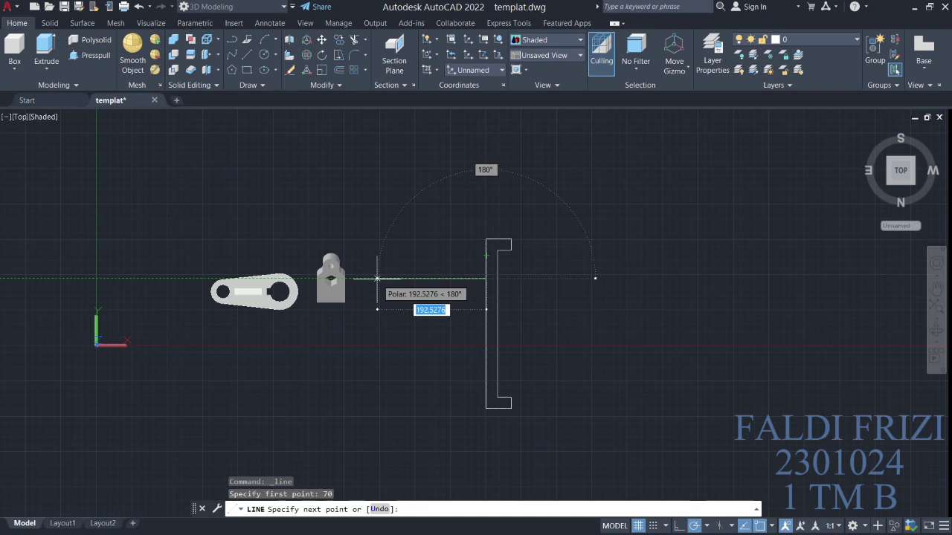
Step: Finish the horizontal line at 256 units long
{"action": "type", "text": "256"}
{"action": "key", "text": "Return"}
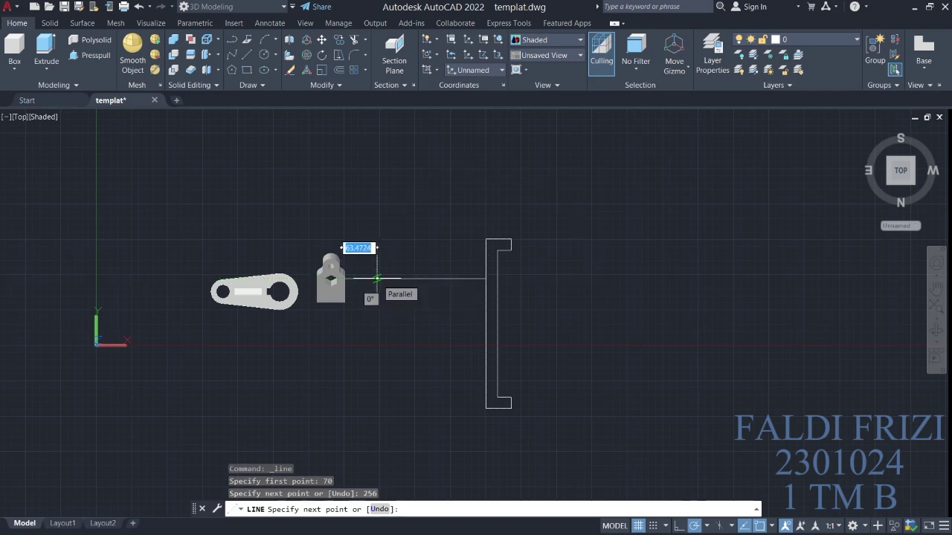
{"action": "right_click", "coordinate": [342, 367]}
Step: Window-select the bracket and the new line and move them to the right
{"action": "left_click", "coordinate": [374, 387]}
{"action": "left_click", "coordinate": [552, 194]}
{"action": "left_click", "coordinate": [554, 240]}
{"action": "type", "text": "m"}
{"action": "key", "text": "Return"}
{"action": "left_click", "coordinate": [519, 239]}
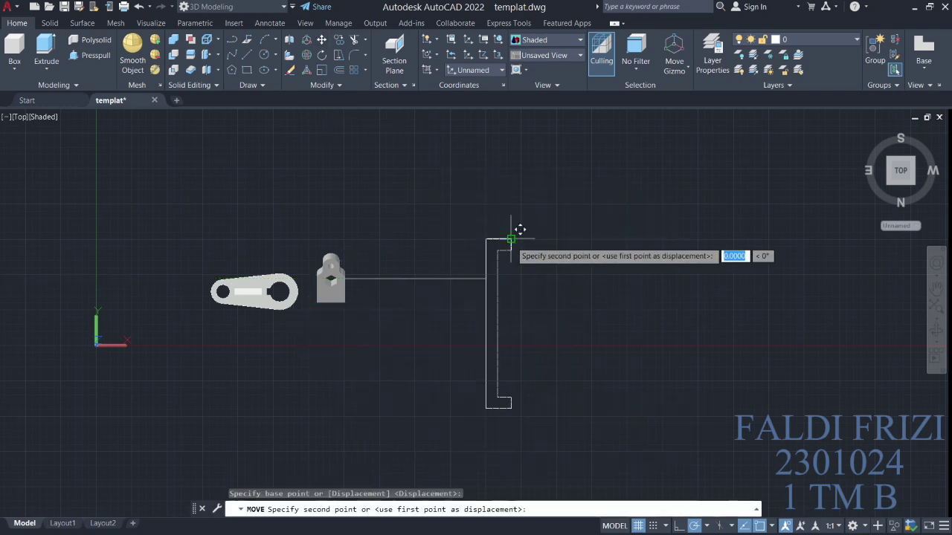
{"action": "left_click", "coordinate": [677, 239]}
Step: Draw a second horizontal line offset 12 units below the arm
{"action": "left_click", "coordinate": [246, 54]}
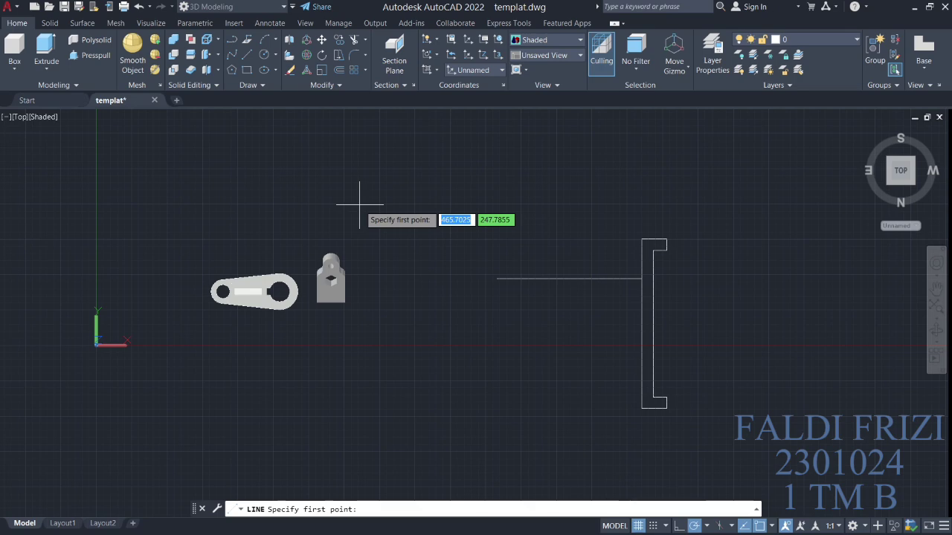
{"action": "left_click", "coordinate": [246, 54]}
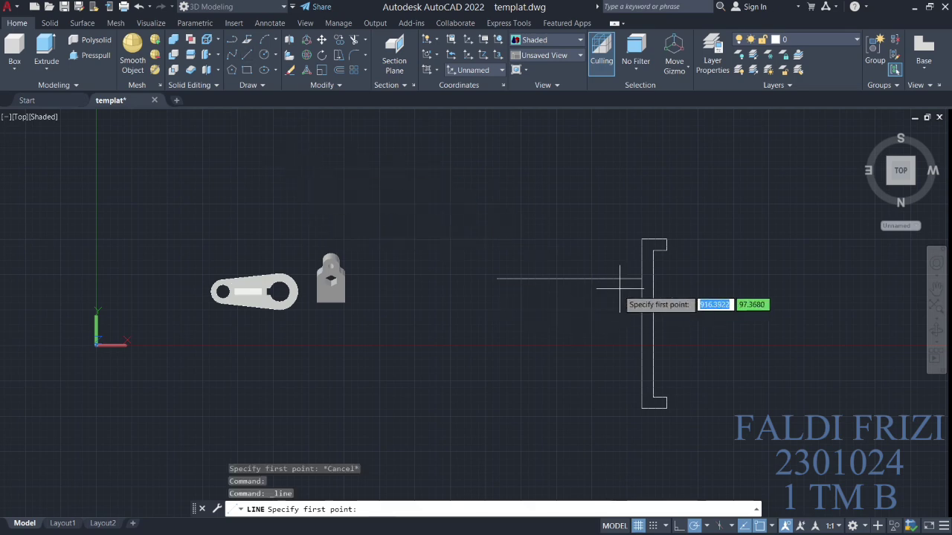
{"action": "type", "text": "12"}
{"action": "key", "text": "Return"}
{"action": "left_click", "coordinate": [496, 280]}
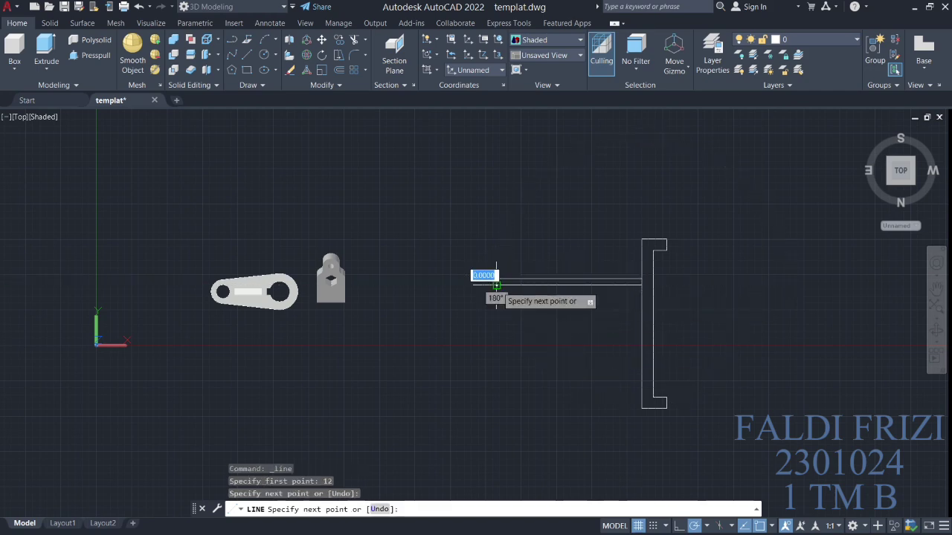
{"action": "key", "text": "Escape"}
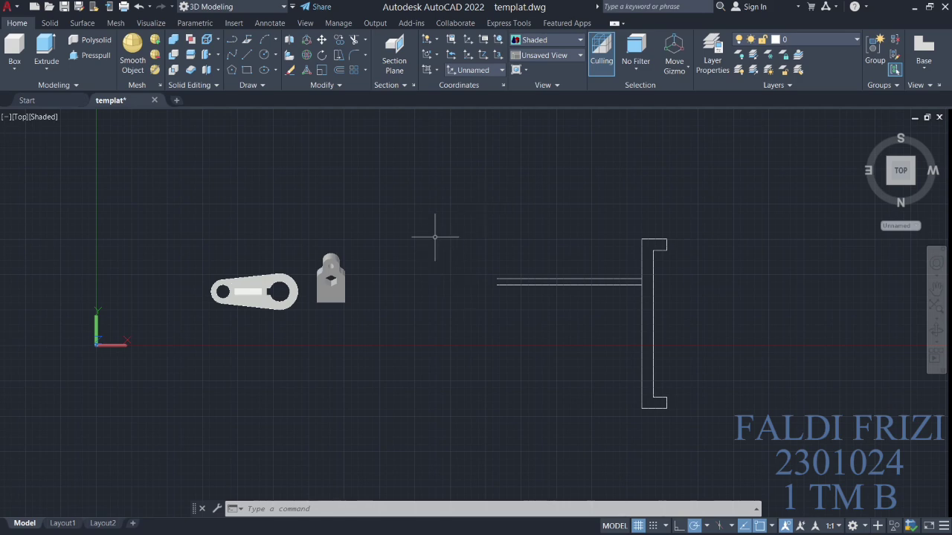
Step: Draw a 10-unit segment from the lower line's left end, then delete it
{"action": "key", "text": "Return"}
{"action": "left_click", "coordinate": [496, 281]}
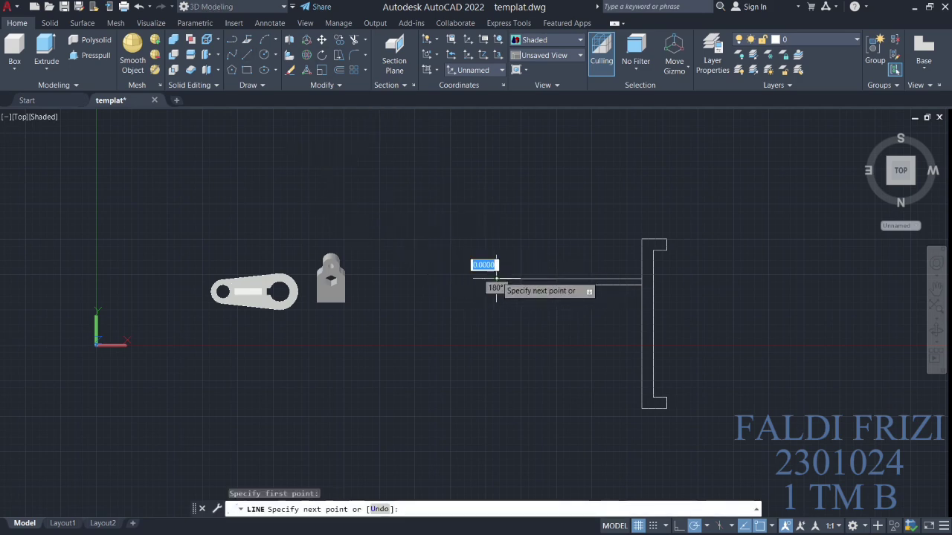
{"action": "type", "text": "10"}
{"action": "key", "text": "Return"}
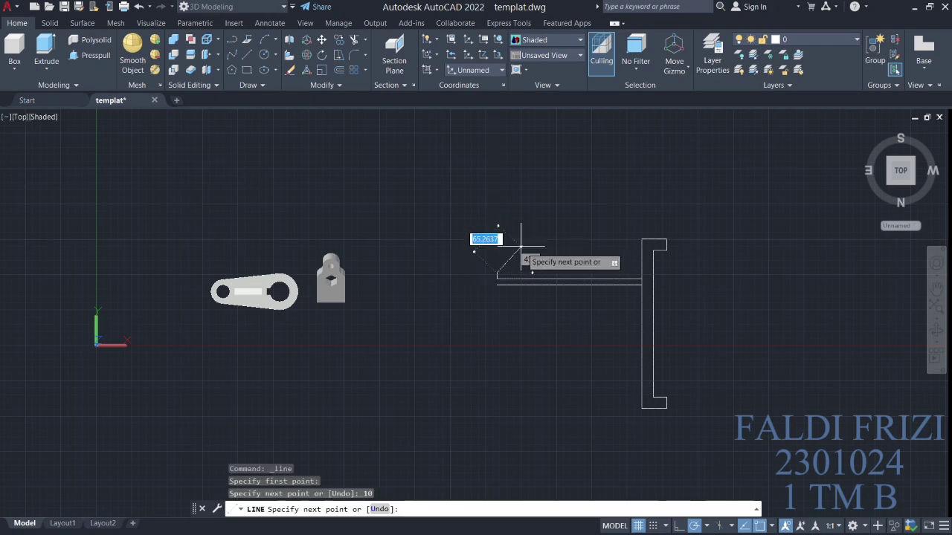
{"action": "key", "text": "Escape"}
{"action": "key", "text": "Delete"}
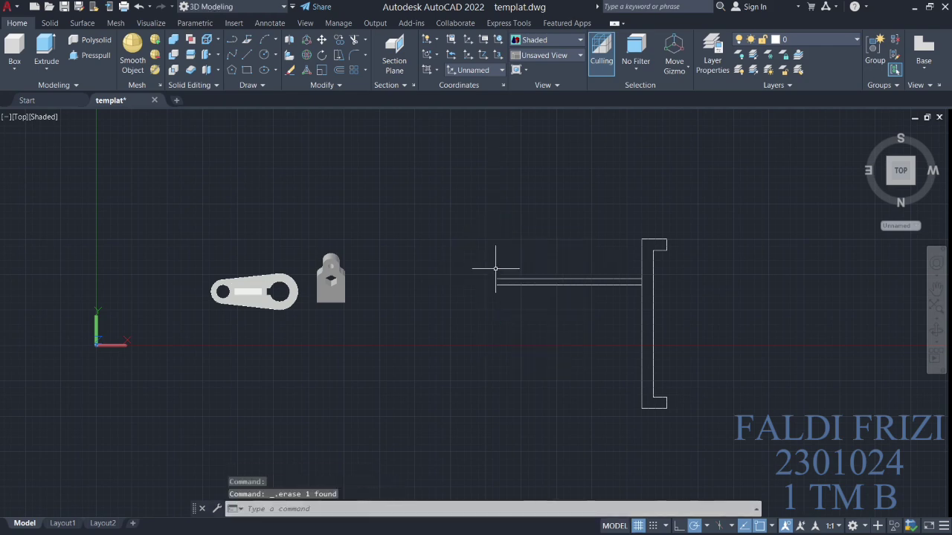
Step: From the lower line's left end, draw a short segment up, then 64 units left
{"action": "type", "text": "l"}
{"action": "key", "text": "Return"}
{"action": "left_click", "coordinate": [496, 280]}
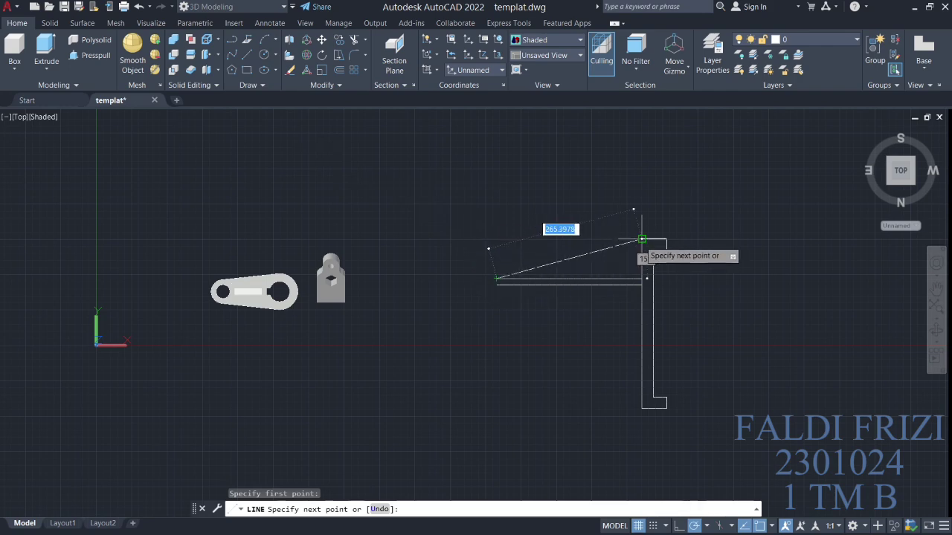
{"action": "left_click", "coordinate": [496, 240]}
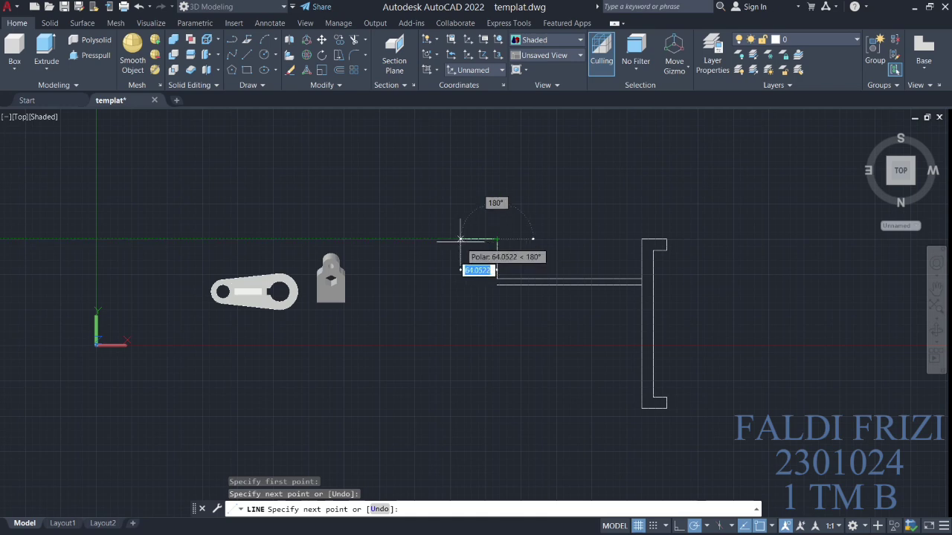
{"action": "key", "text": "Return"}
{"action": "right_click", "coordinate": [556, 153]}
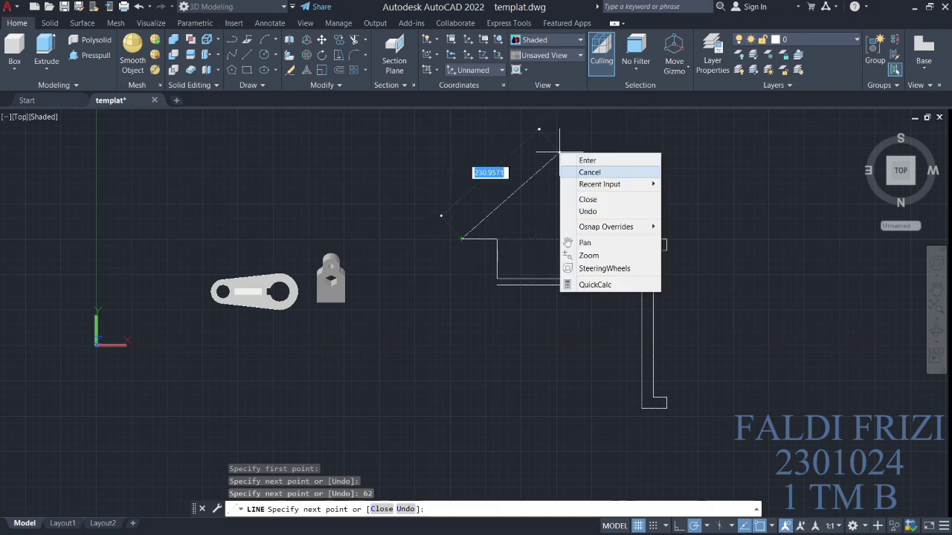
{"action": "left_click", "coordinate": [581, 171]}
{"action": "double_click", "coordinate": [264, 54]}
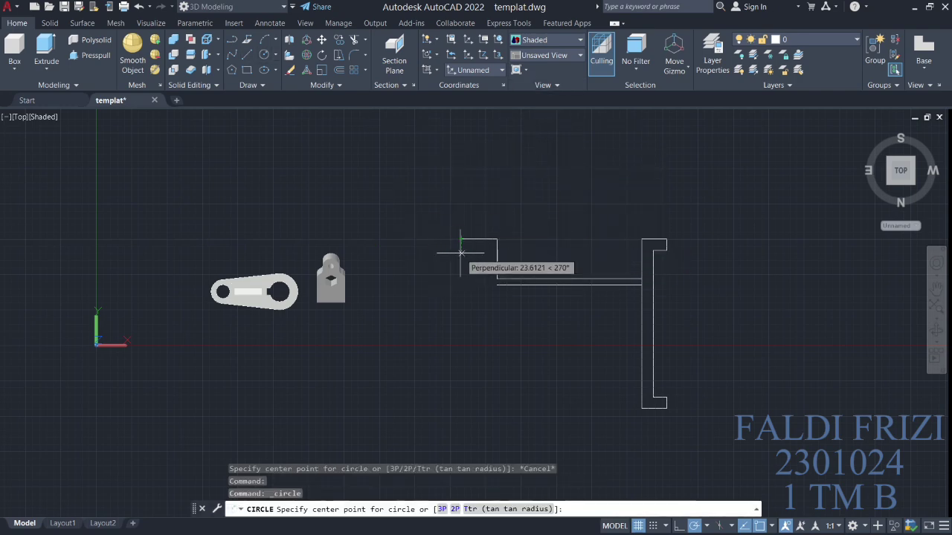
Step: Draw the outer circle of radius 31 after abandoning a misplaced first attempt
{"action": "left_click", "coordinate": [461, 239]}
{"action": "right_click", "coordinate": [468, 273]}
{"action": "left_click", "coordinate": [498, 292]}
{"action": "key", "text": "Return"}
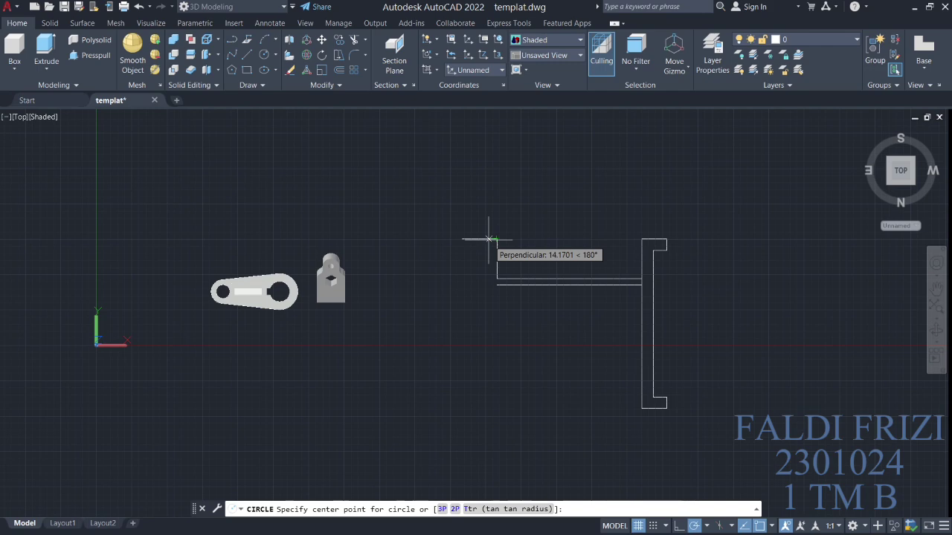
{"action": "type", "text": "31"}
{"action": "key", "text": "Return"}
{"action": "scroll", "coordinate": [483, 240], "scroll_direction": "up", "scroll_amount": 5}
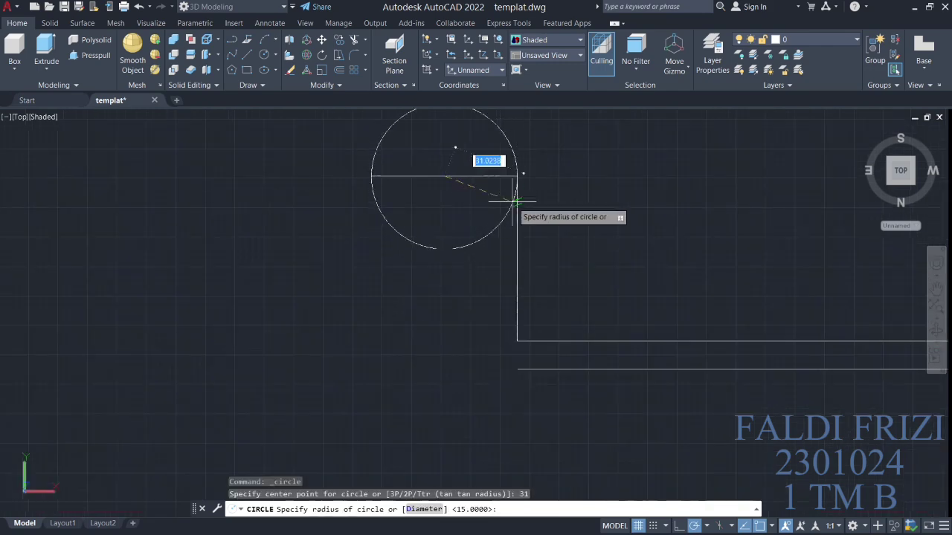
{"action": "type", "text": "31"}
{"action": "key", "text": "Return"}
Step: Add a concentric radius-20 circle and erase the line crossing both circles
{"action": "key", "text": "Return"}
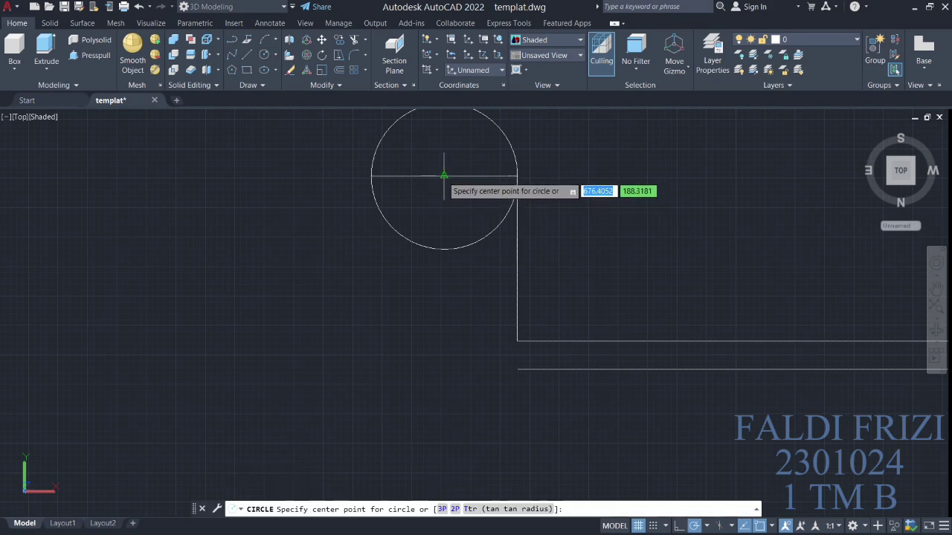
{"action": "left_click", "coordinate": [444, 176]}
{"action": "type", "text": "20"}
{"action": "key", "text": "Return"}
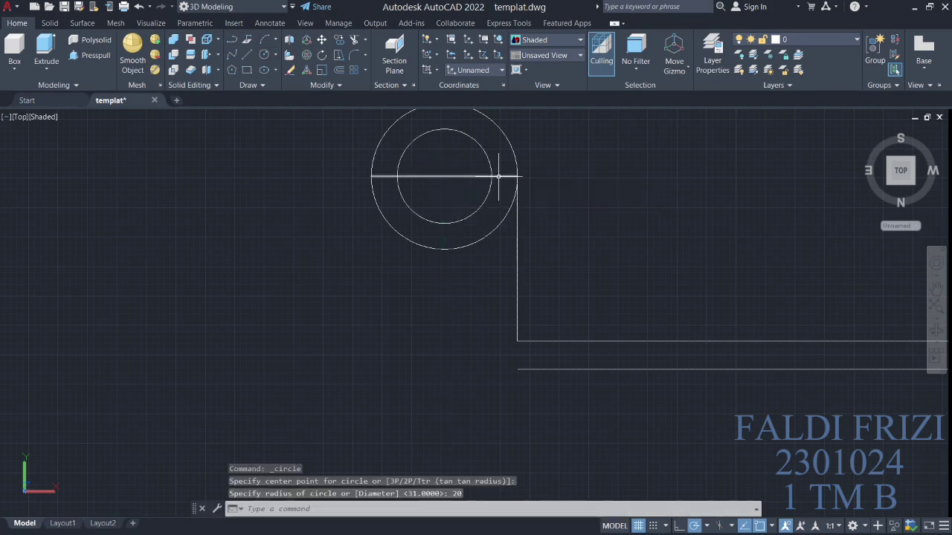
{"action": "left_click", "coordinate": [498, 176]}
{"action": "key", "text": "Delete"}
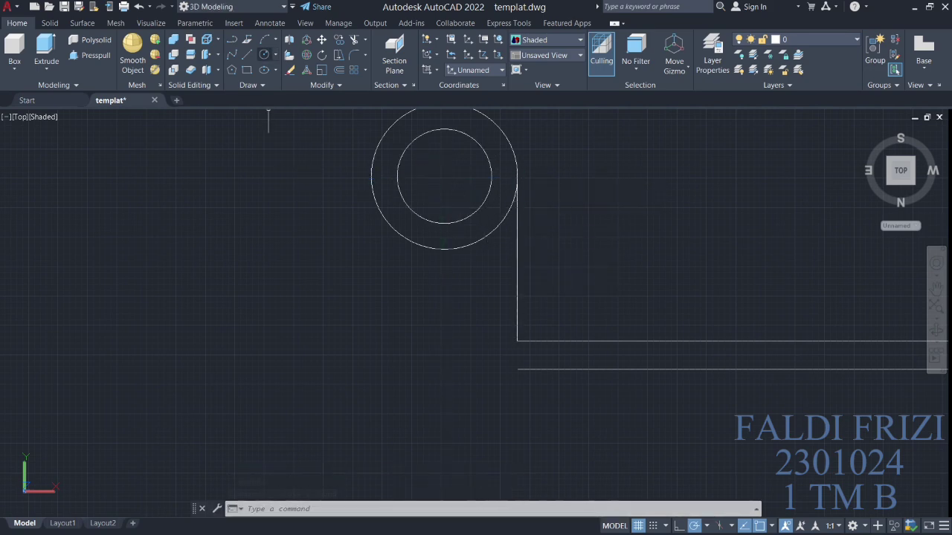
{"action": "type", "text": "l"}
{"action": "key", "text": "Return"}
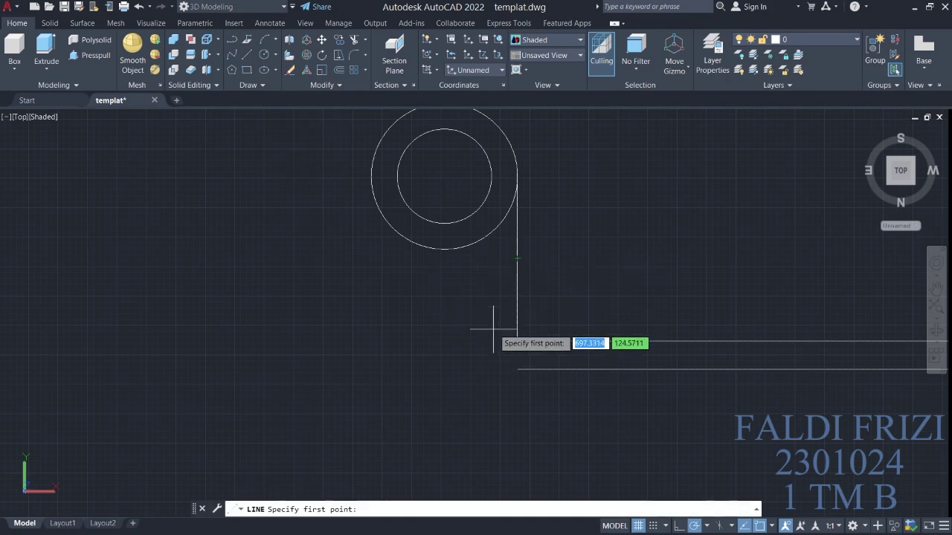
Step: Draw a 12-unit segment from the lower arm line's end
{"action": "left_click", "coordinate": [517, 369]}
{"action": "type", "text": "12"}
{"action": "key", "text": "Return"}
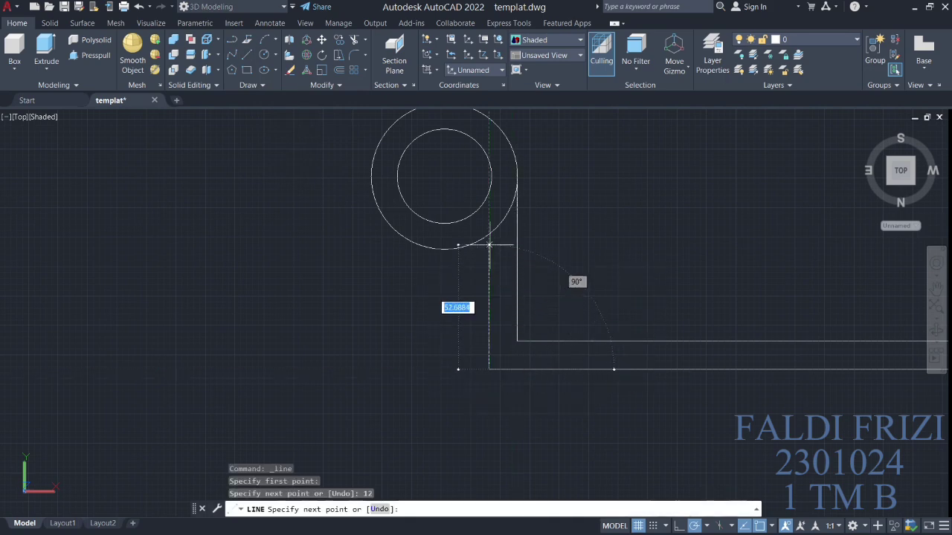
{"action": "left_click", "coordinate": [489, 232]}
{"action": "right_click", "coordinate": [404, 346]}
{"action": "left_click", "coordinate": [436, 372]}
{"action": "scroll", "coordinate": [471, 338], "scroll_direction": "down", "scroll_amount": 5}
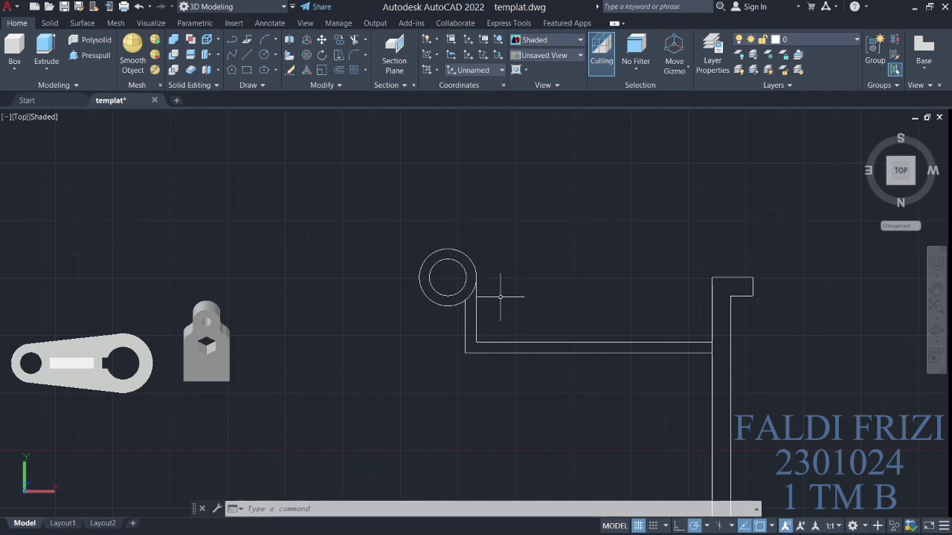
Step: Draw the lower horizontal line from 120 units down the upright to below the circle
{"action": "key", "text": "Return"}
{"action": "middle_click_drag", "start_coordinate": [650, 453], "coordinate": [627, 344]}
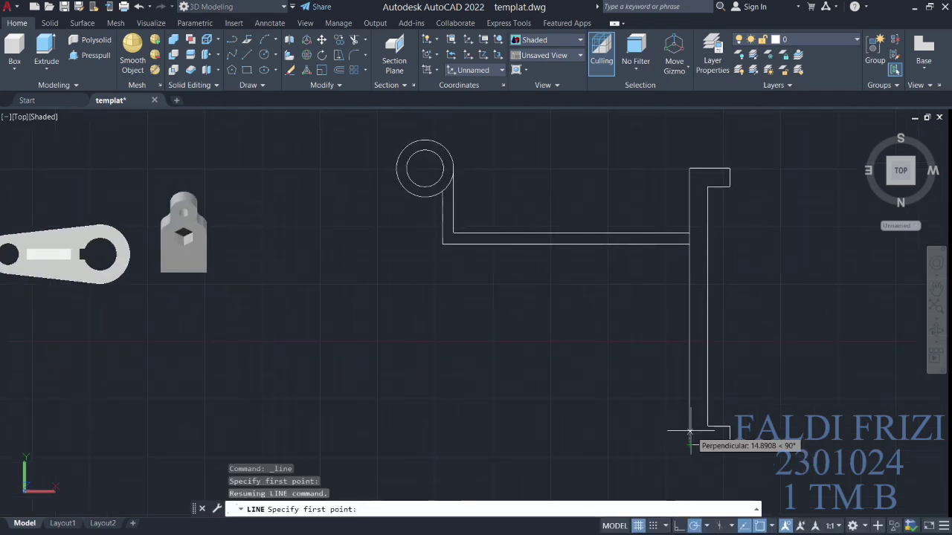
{"action": "type", "text": "120"}
{"action": "key", "text": "Return"}
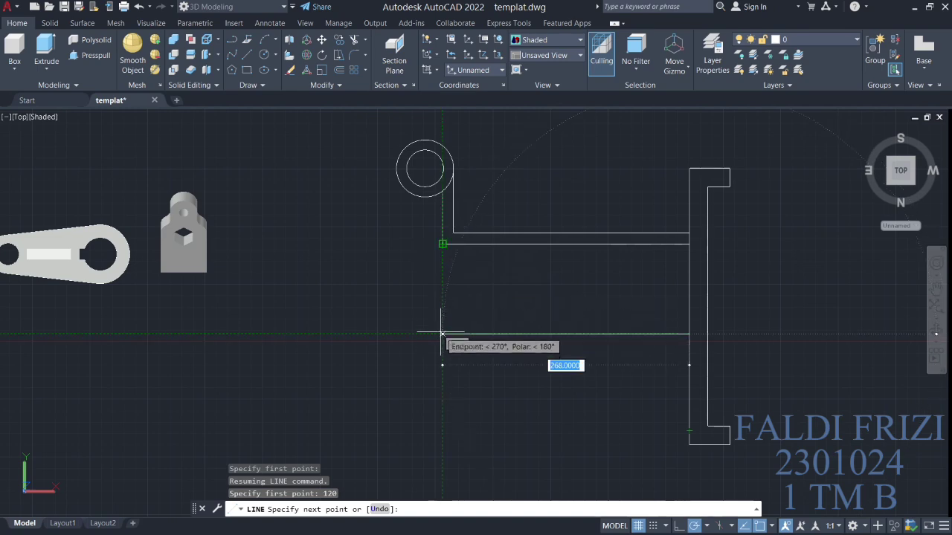
{"action": "left_click", "coordinate": [443, 334]}
{"action": "key", "text": "Escape"}
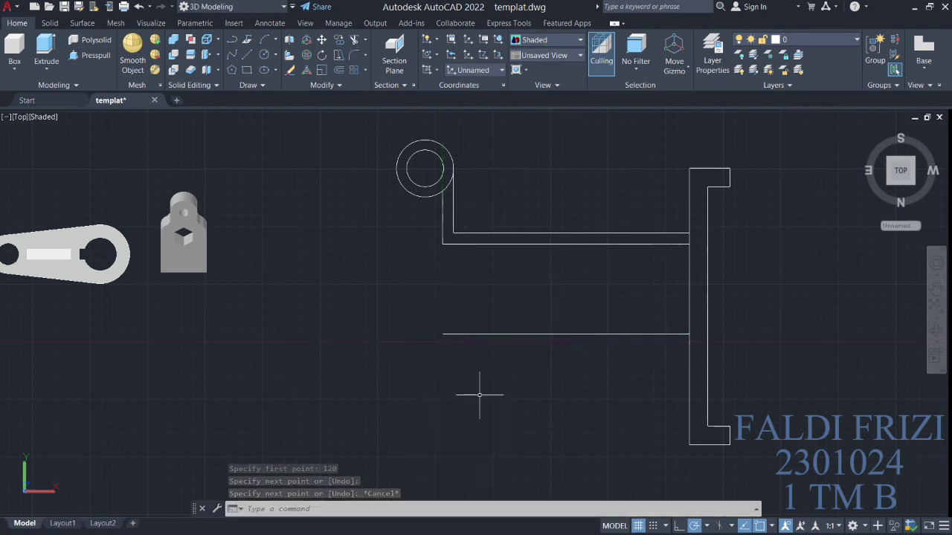
Step: Draw a vertical line from the outer circle's left side down to the lower line
{"action": "type", "text": "l"}
{"action": "key", "text": "Return"}
{"action": "left_click", "coordinate": [397, 168]}
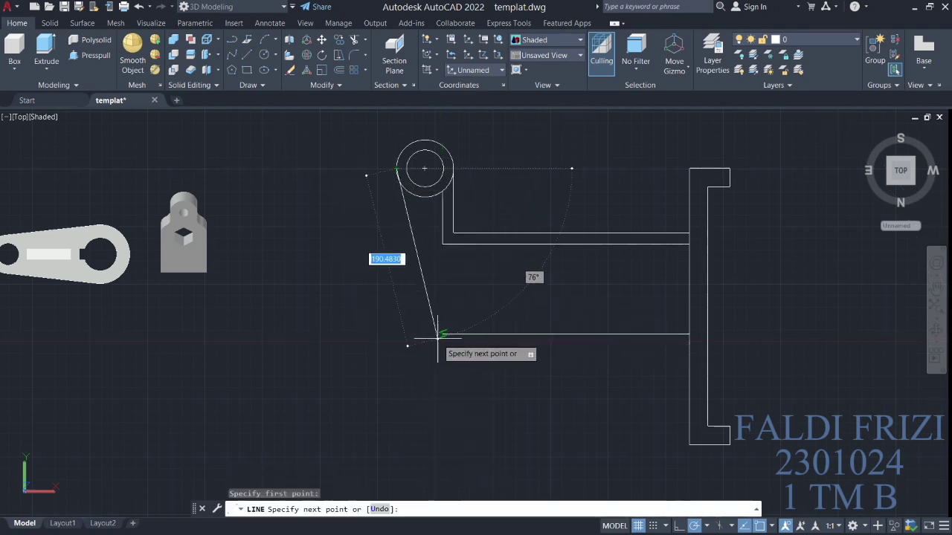
{"action": "left_click", "coordinate": [396, 334]}
{"action": "left_click", "coordinate": [418, 334]}
{"action": "right_click", "coordinate": [334, 375]}
{"action": "left_click", "coordinate": [361, 393]}
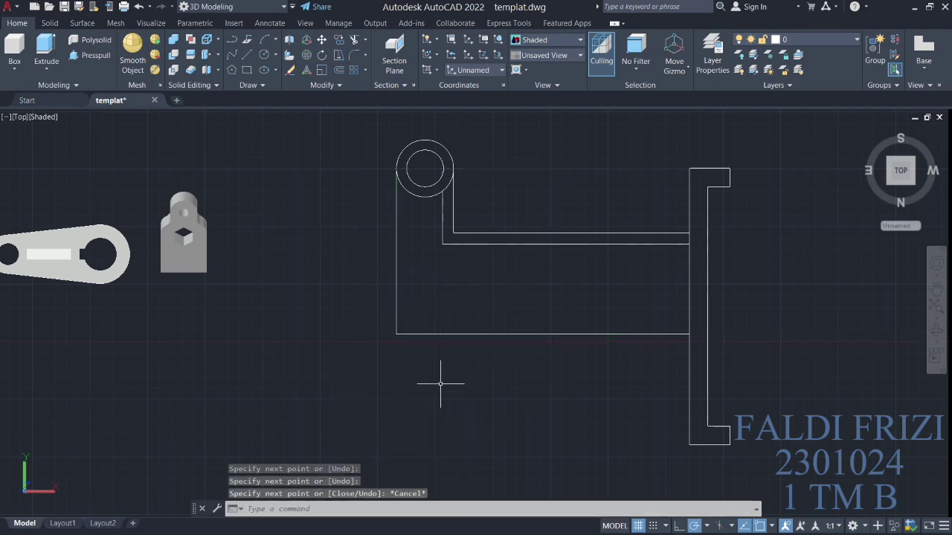
{"action": "type", "text": "f"}
{"action": "key", "text": "Return"}
Step: Try a 70-radius fillet on the lower-left corner, then cancel it
{"action": "left_click", "coordinate": [397, 322]}
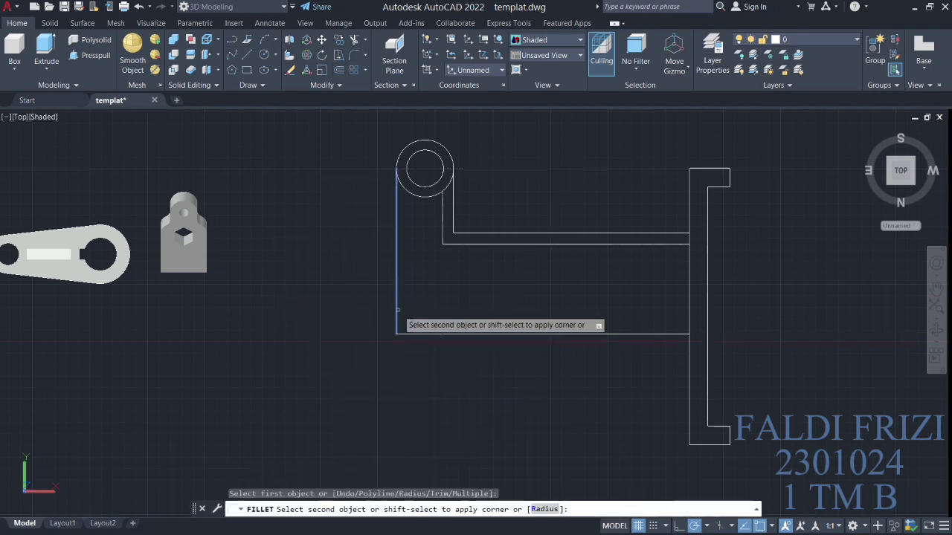
{"action": "type", "text": "r"}
{"action": "key", "text": "Return"}
{"action": "key", "text": "Return"}
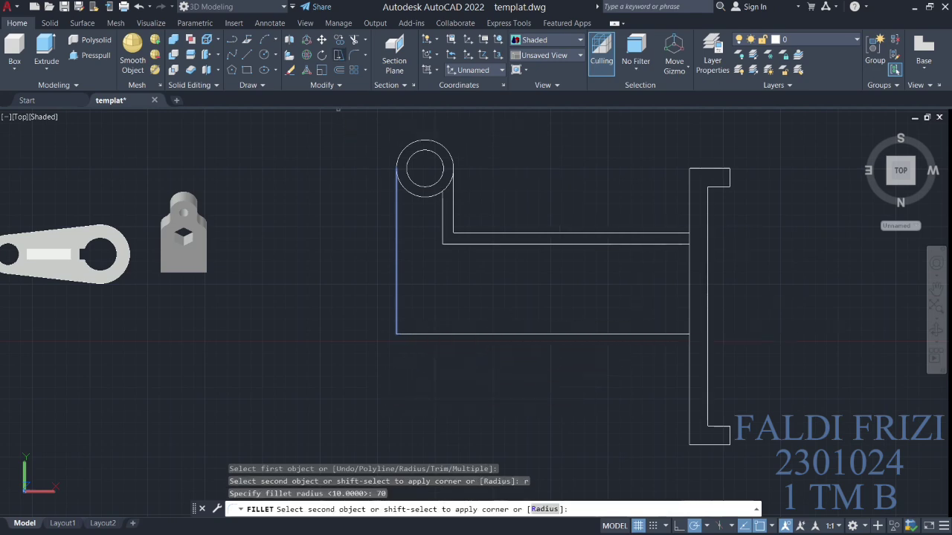
{"action": "left_click", "coordinate": [662, 334]}
{"action": "key", "text": "space"}
{"action": "left_click", "coordinate": [659, 334]}
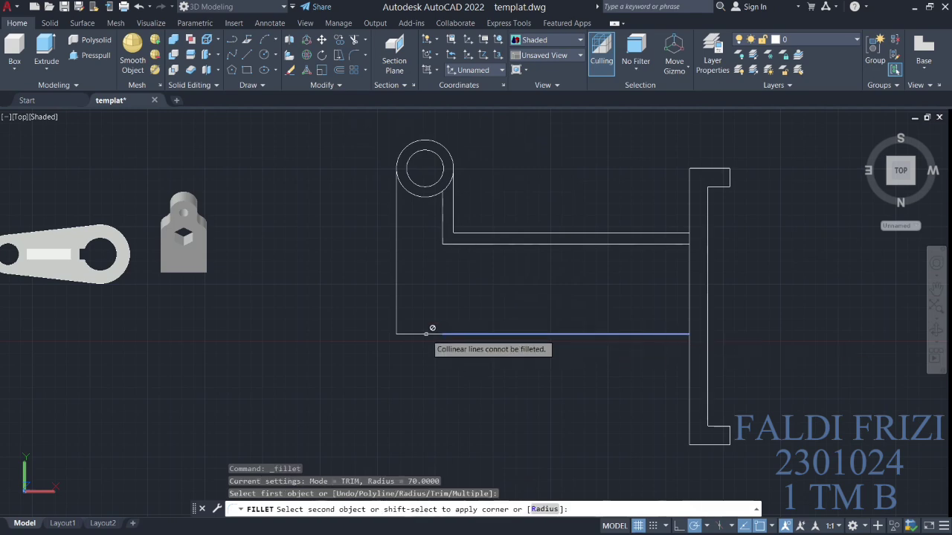
{"action": "right_click", "coordinate": [424, 363]}
{"action": "left_click", "coordinate": [456, 384]}
{"action": "type", "text": "JOI"}
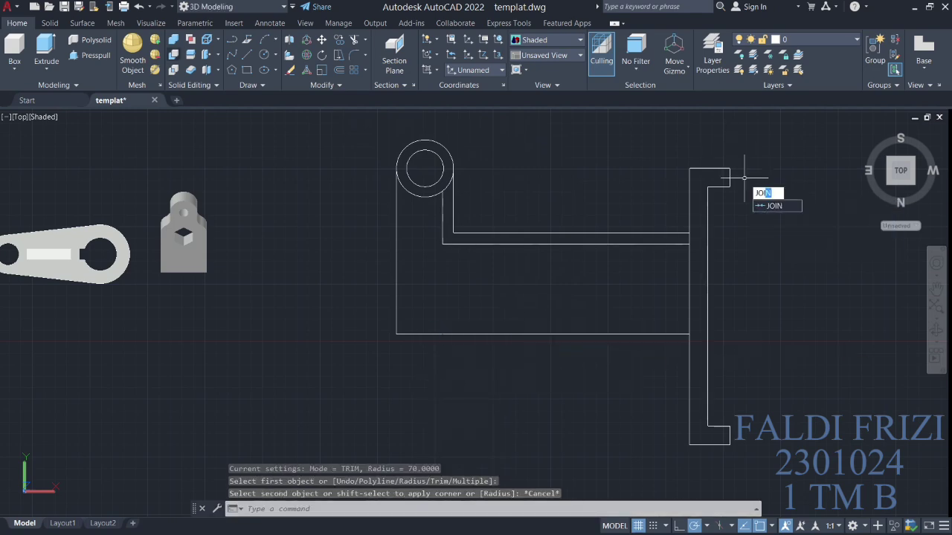
{"action": "left_click", "coordinate": [769, 119]}
{"action": "left_click", "coordinate": [372, 454]}
{"action": "key", "text": "space"}
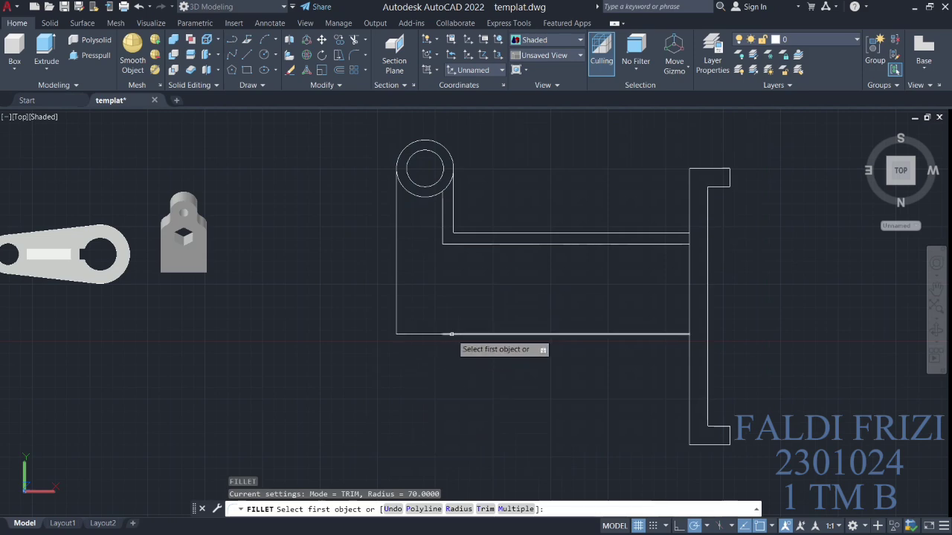
{"action": "type", "text": "joint"}
{"action": "key", "text": "Return"}
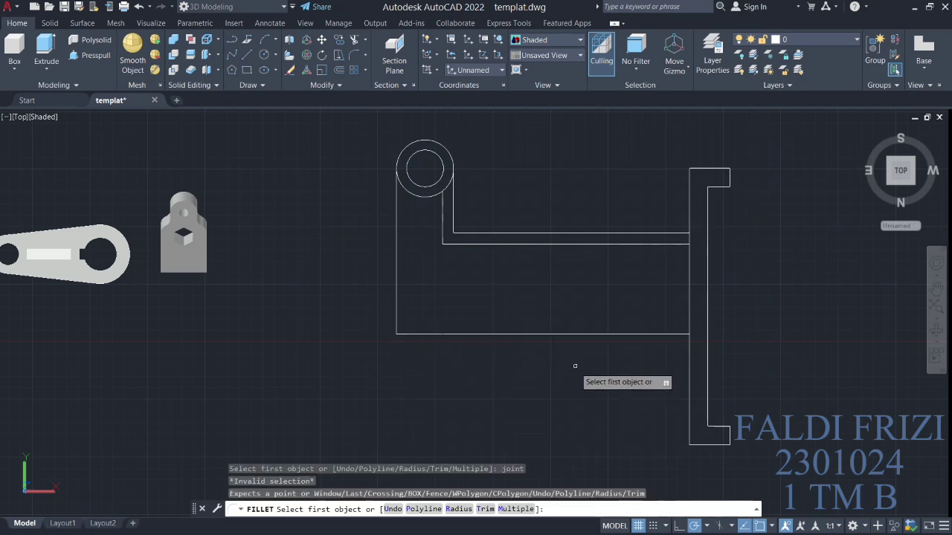
{"action": "key", "text": "Escape"}
Step: Window-select the bracket outline lines and join them into polylines
{"action": "key", "text": "Return"}
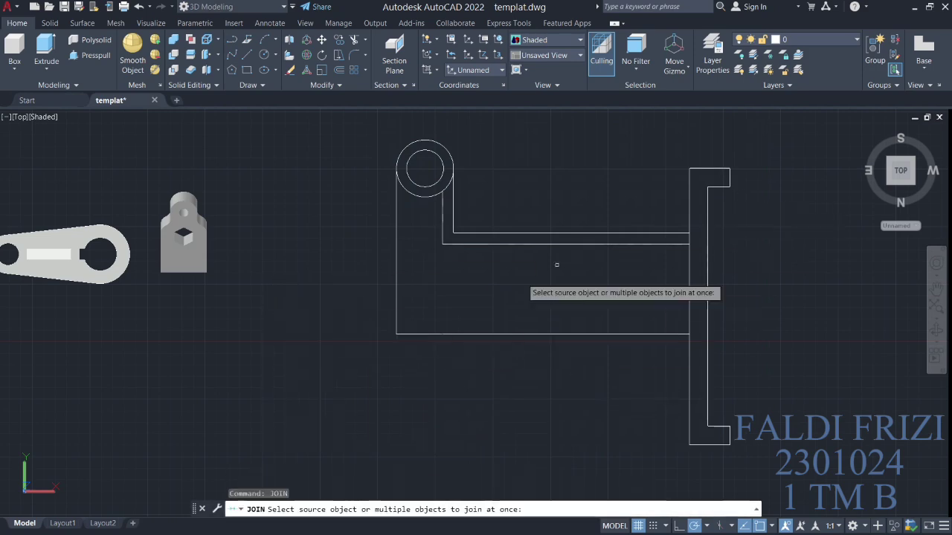
{"action": "left_click", "coordinate": [802, 124]}
{"action": "left_click", "coordinate": [320, 478]}
{"action": "key", "text": "Return"}
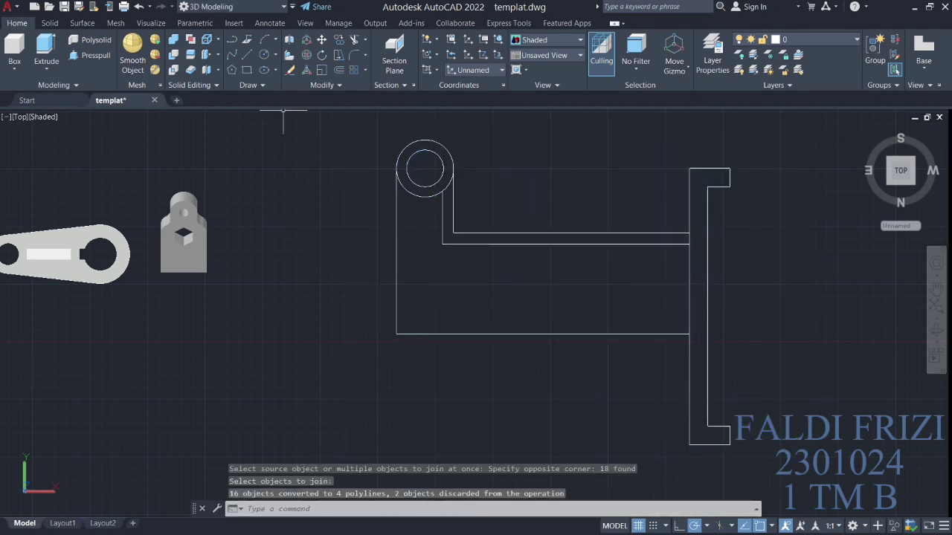
Step: Start FILLET on the left edge and set the radius to 70
{"action": "type", "text": "f"}
{"action": "key", "text": "Return"}
{"action": "left_click", "coordinate": [396, 281]}
{"action": "type", "text": "r"}
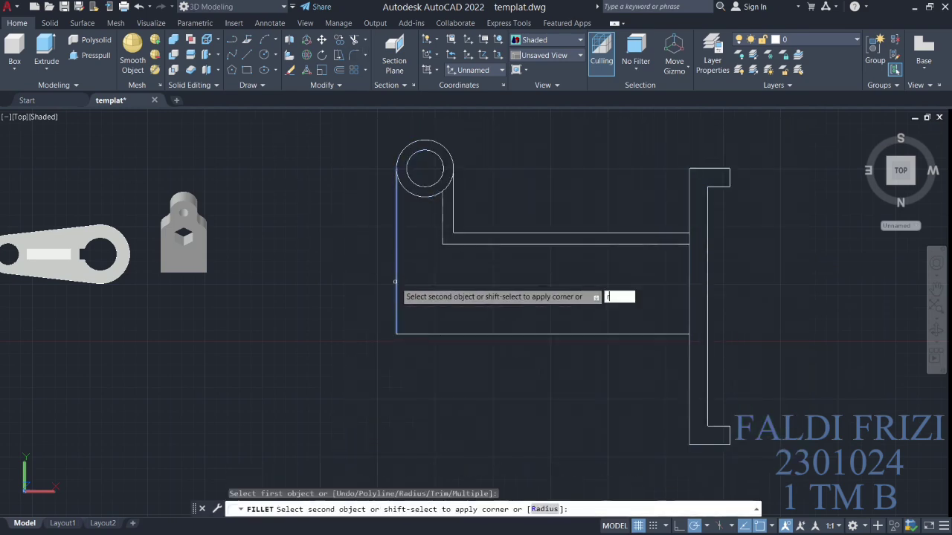
{"action": "key", "text": "Return"}
{"action": "type", "text": "0"}
{"action": "key", "text": "Return"}
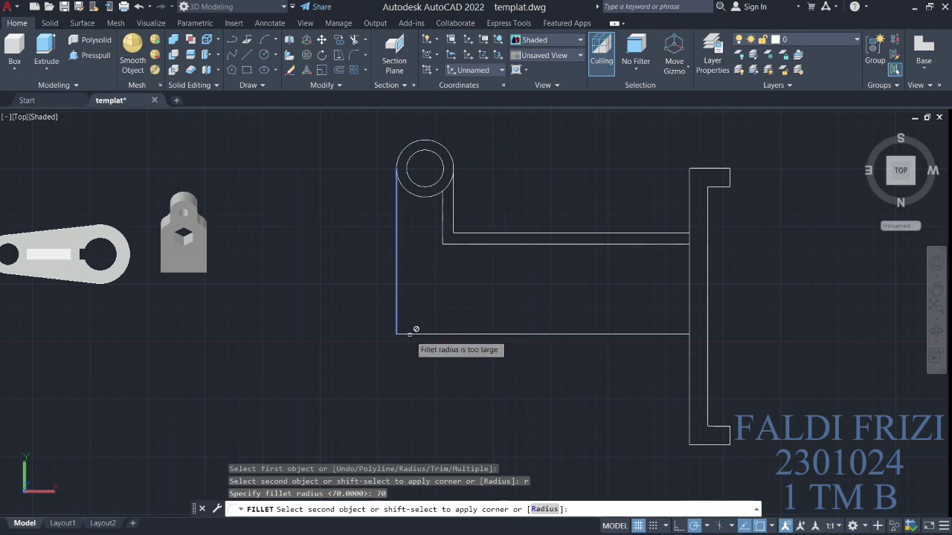
Step: Start a line at the bottom-left corner, then cancel it
{"action": "left_click", "coordinate": [232, 40]}
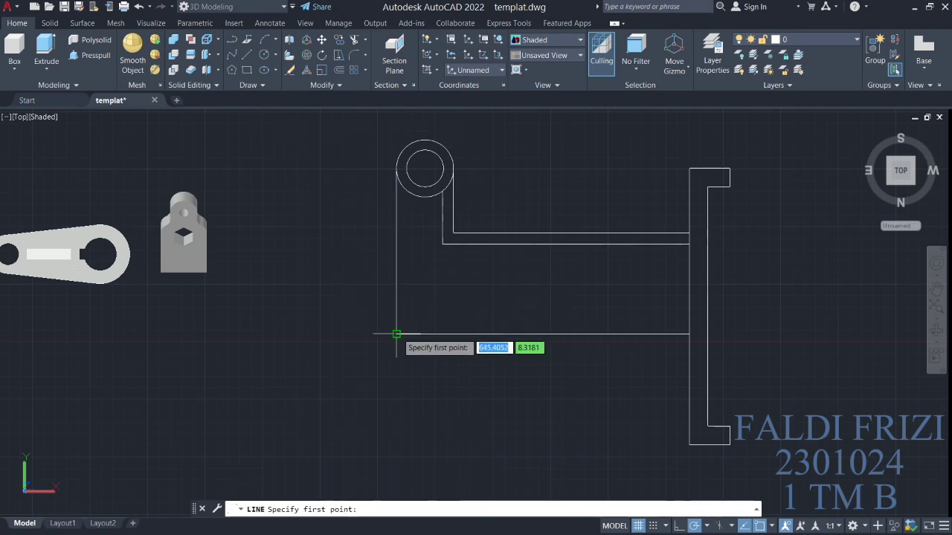
{"action": "left_click", "coordinate": [396, 334]}
{"action": "right_click", "coordinate": [519, 414]}
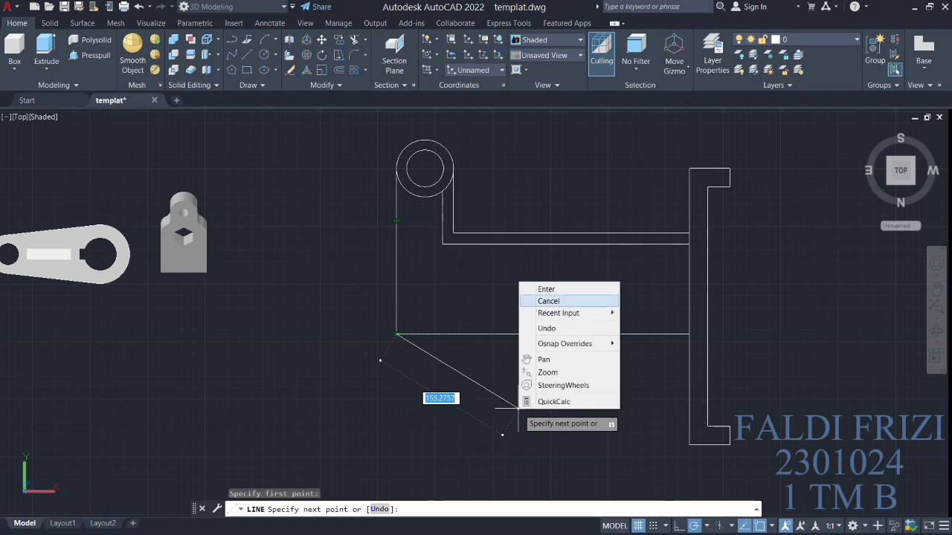
{"action": "left_click", "coordinate": [546, 300]}
Step: Lasso-select the bracket outline and join it
{"action": "mouse_move", "coordinate": [686, 132]}
{"action": "left_mouse_down"}
{"action": "mouse_move", "coordinate": [536, 407]}
{"action": "mouse_move", "coordinate": [820, 405]}
{"action": "left_mouse_up"}
{"action": "type", "text": "jo"}
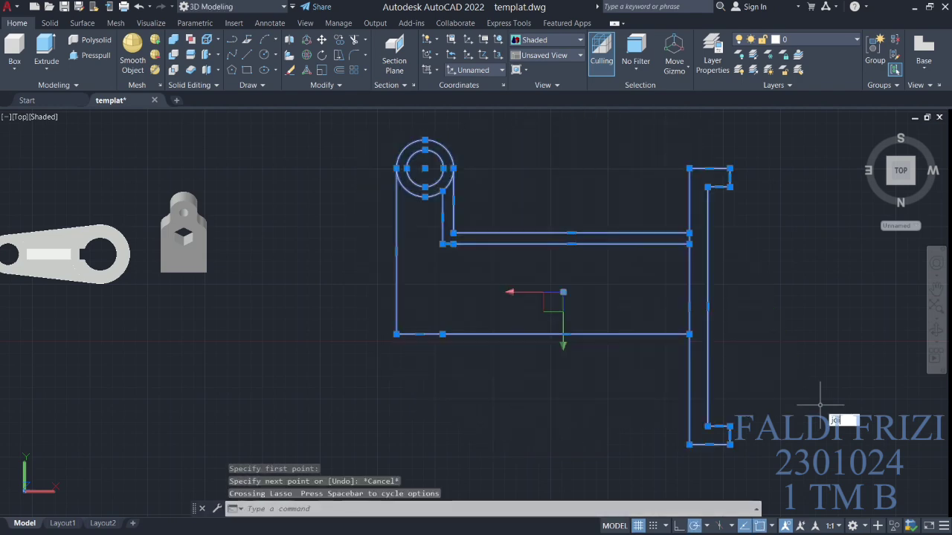
{"action": "type", "text": "in"}
{"action": "key", "text": "Return"}
{"action": "type", "text": "f"}
{"action": "key", "text": "Return"}
Step: Retry filleting the left and bottom edges with the default radius
{"action": "key", "text": "Down"}
{"action": "key", "text": "Down"}
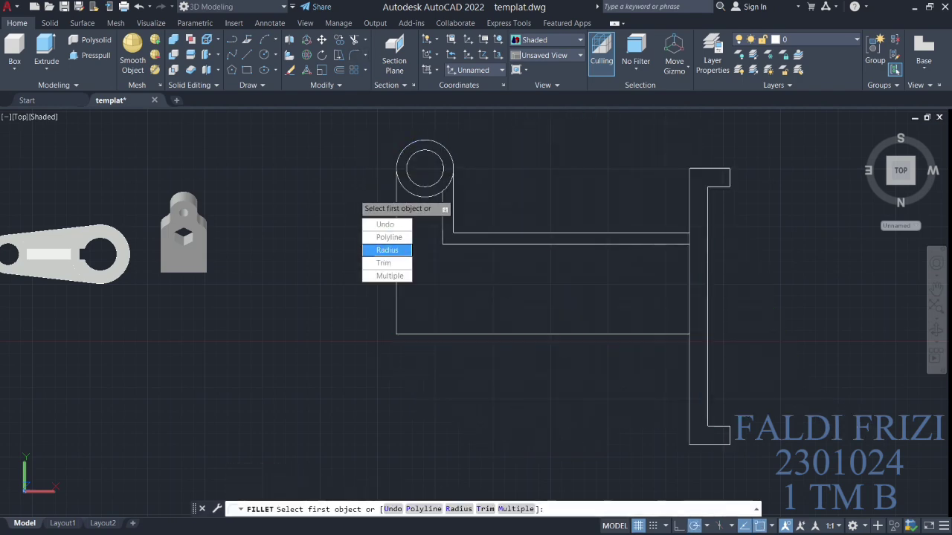
{"action": "key", "text": "Return"}
{"action": "key", "text": "Return"}
{"action": "left_click", "coordinate": [396, 298]}
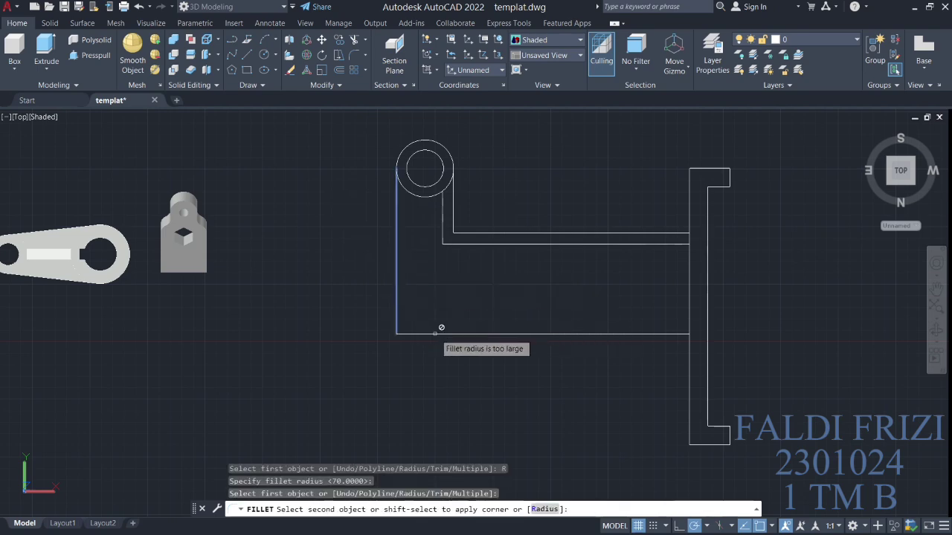
{"action": "left_click", "coordinate": [435, 333]}
{"action": "key", "text": "Escape"}
{"action": "key", "text": "Return"}
{"action": "left_click", "coordinate": [437, 333]}
Step: Bring the whole bracket into view, select the left-and-bottom polyline, and cancel a stray line
{"action": "scroll", "coordinate": [430, 350], "scroll_direction": "up", "scroll_amount": 5}
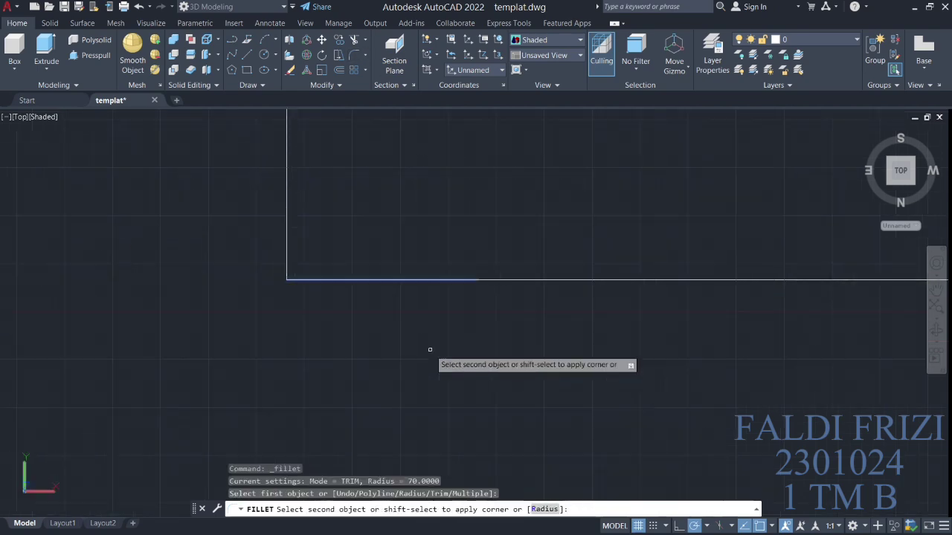
{"action": "scroll", "coordinate": [430, 350], "scroll_direction": "down", "scroll_amount": 2}
{"action": "middle_click_drag", "start_coordinate": [382, 297], "coordinate": [601, 389]}
{"action": "scroll", "coordinate": [569, 394], "scroll_direction": "down", "scroll_amount": 3}
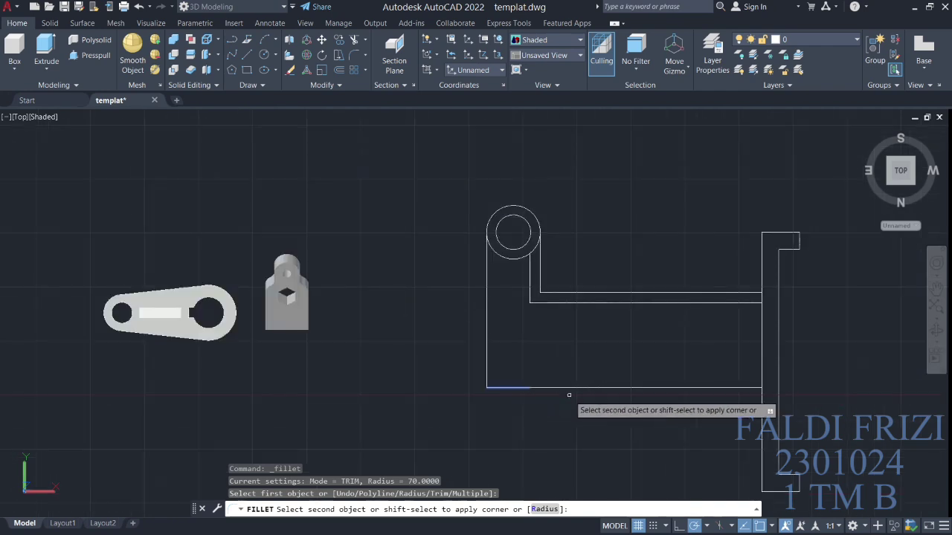
{"action": "right_click", "coordinate": [541, 422]}
{"action": "left_click", "coordinate": [557, 383]}
{"action": "left_click", "coordinate": [276, 166]}
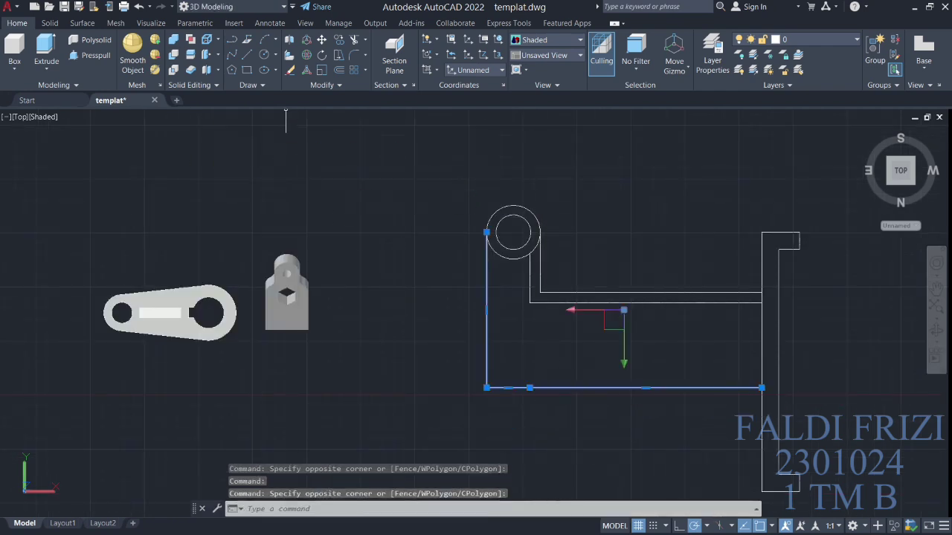
{"action": "left_click", "coordinate": [232, 40]}
{"action": "left_click", "coordinate": [459, 425]}
{"action": "key", "text": "Escape"}
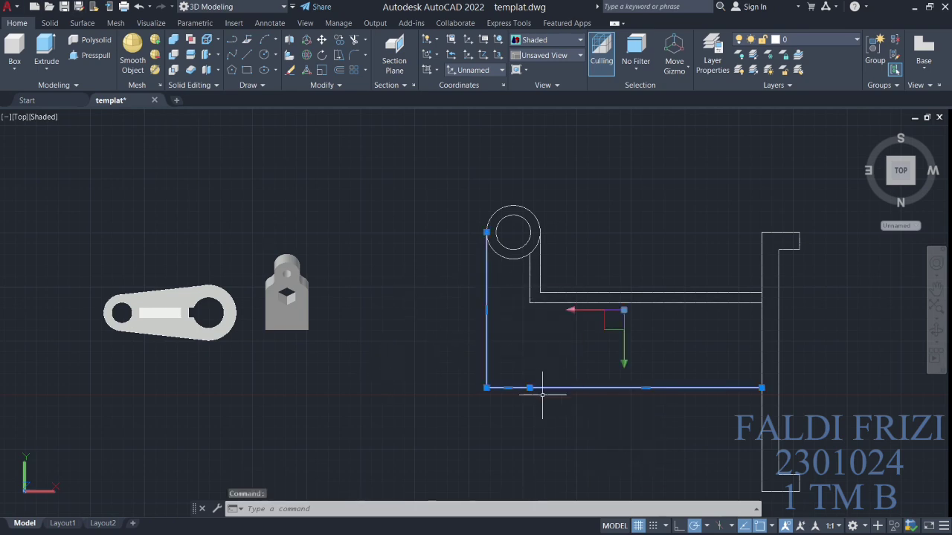
Step: Try filleting the bottom edge again and undo an accidental grip stretch
{"action": "left_click", "coordinate": [530, 388]}
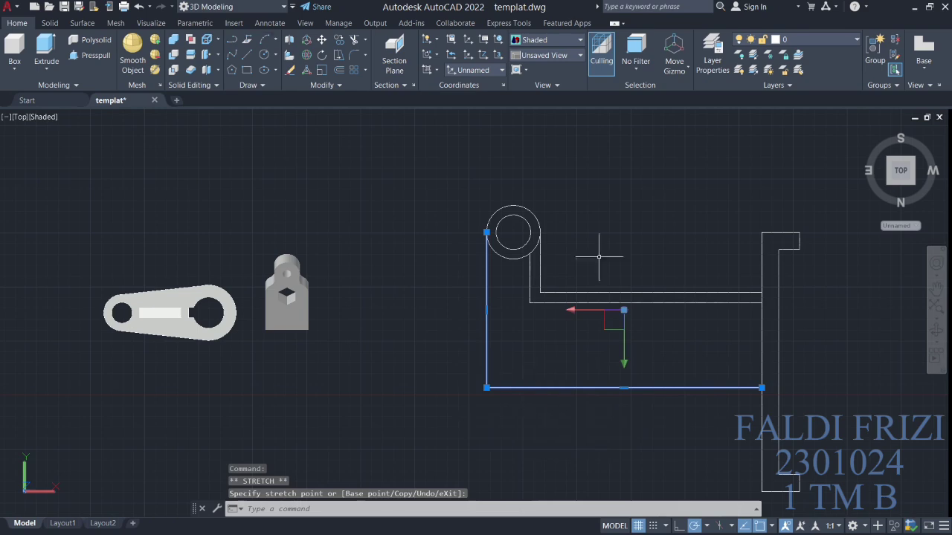
{"action": "key", "text": "Escape"}
{"action": "type", "text": "f"}
{"action": "key", "text": "Return"}
{"action": "scroll", "coordinate": [500, 374], "scroll_direction": "up", "scroll_amount": 4}
{"action": "type", "text": "r"}
{"action": "key", "text": "Return"}
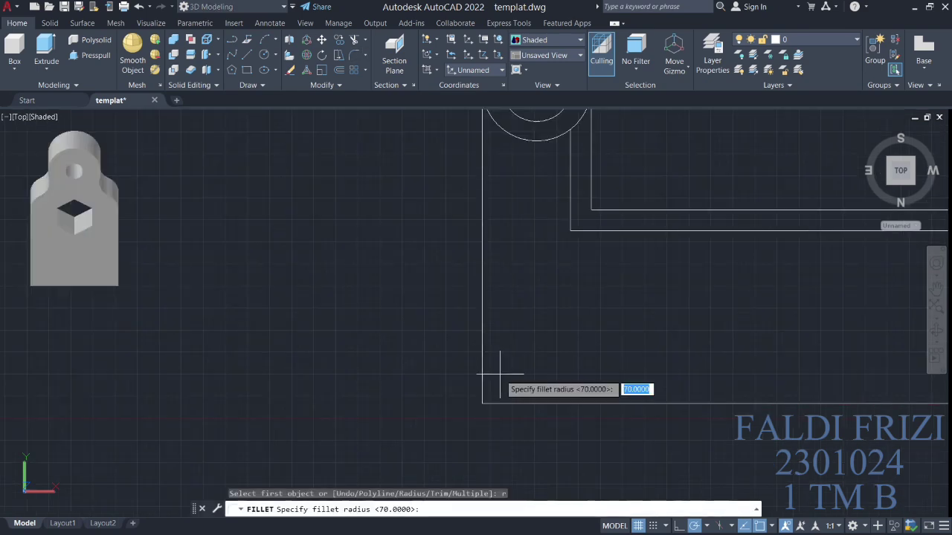
{"action": "key", "text": "Return"}
{"action": "left_click", "coordinate": [488, 394]}
{"action": "scroll", "coordinate": [489, 393], "scroll_direction": "down", "scroll_amount": 2}
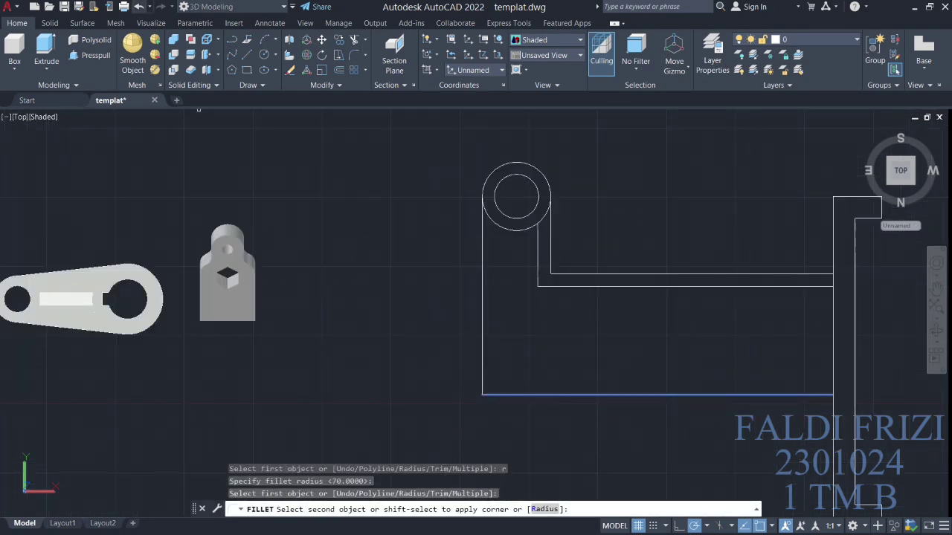
{"action": "key", "text": "ctrl+z"}
Step: Close the left-and-bottom polyline with PEDIT Close and select it
{"action": "type", "text": "pe"}
{"action": "key", "text": "Return"}
{"action": "left_click", "coordinate": [522, 388]}
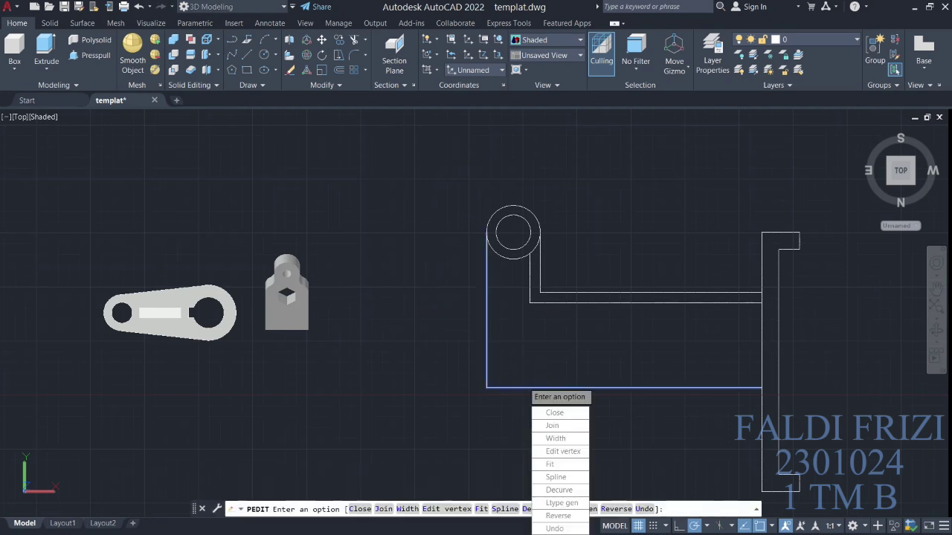
{"action": "type", "text": "u"}
{"action": "key", "text": "Return"}
{"action": "type", "text": "c"}
{"action": "key", "text": "Return"}
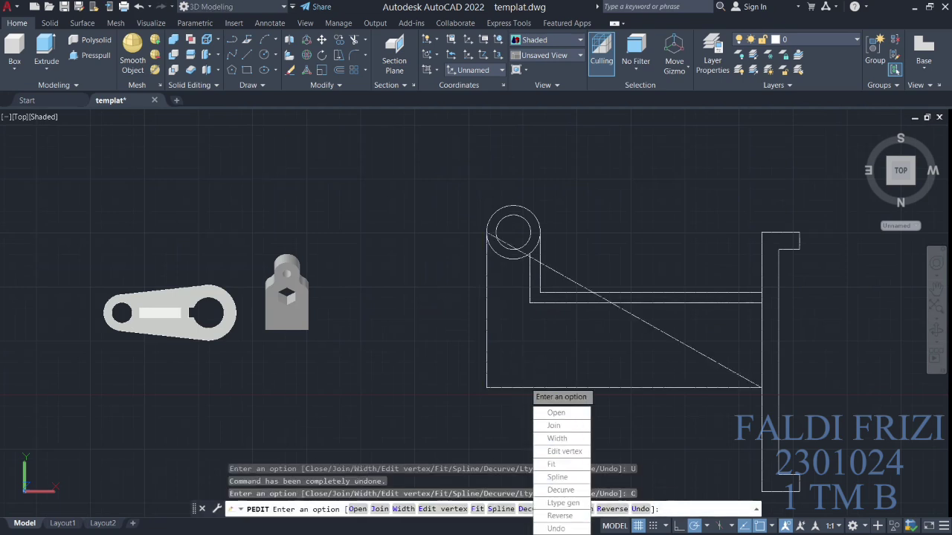
{"action": "key", "text": "Escape"}
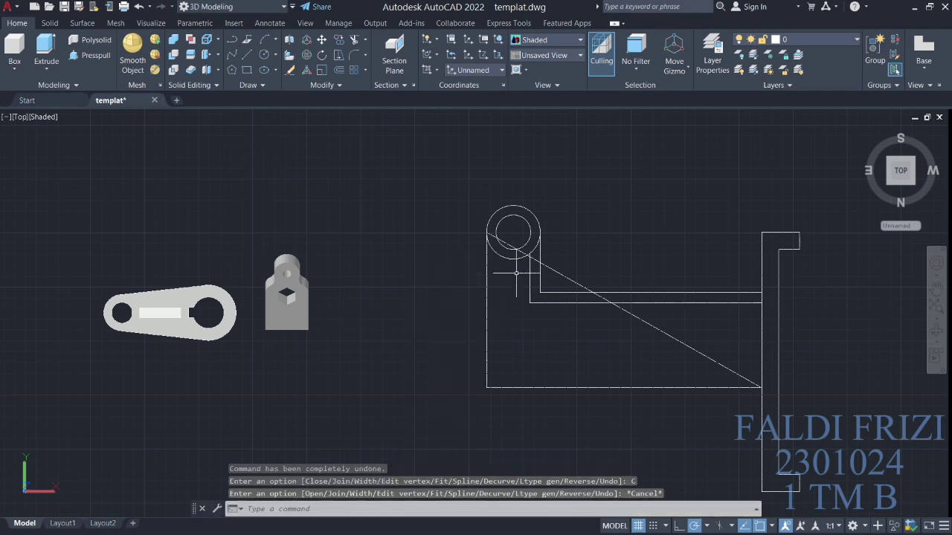
{"action": "left_click", "coordinate": [488, 274]}
Step: Undo the polyline close, add a short line below the corner, and erase the left-and-bottom polyline
{"action": "key", "text": "ctrl+z"}
{"action": "type", "text": "l"}
{"action": "key", "text": "Return"}
{"action": "left_click", "coordinate": [487, 387]}
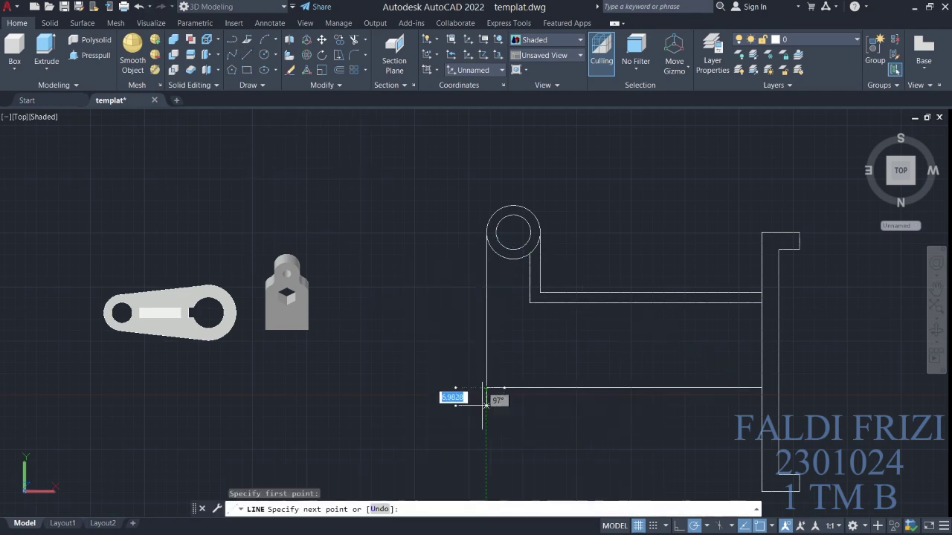
{"action": "left_click", "coordinate": [486, 413]}
{"action": "key", "text": "Escape"}
{"action": "left_click", "coordinate": [487, 350]}
{"action": "key", "text": "Delete"}
Step: Draw new left and bottom edge lines and delete the leftover short vertical line
{"action": "type", "text": "l"}
{"action": "key", "text": "Return"}
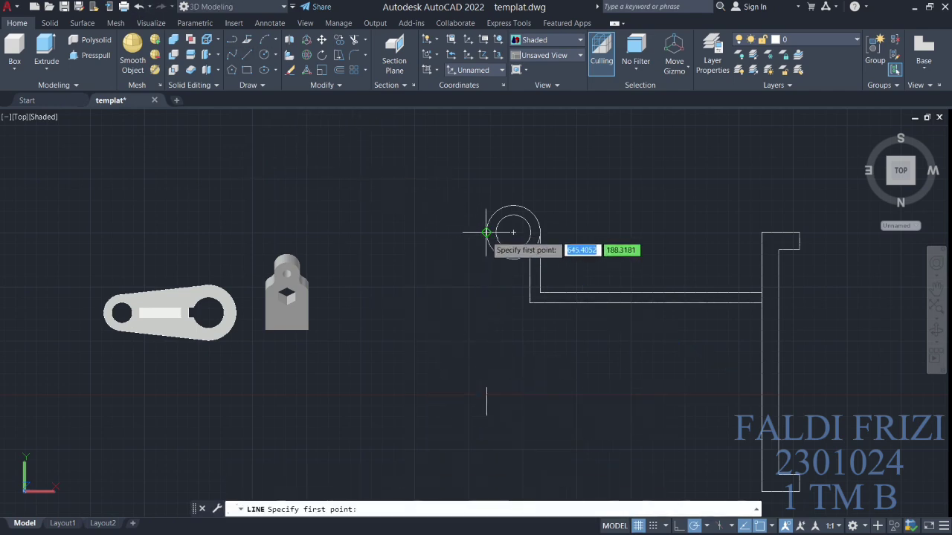
{"action": "left_click", "coordinate": [486, 233]}
{"action": "left_click", "coordinate": [486, 387]}
{"action": "left_click", "coordinate": [761, 388]}
{"action": "right_click", "coordinate": [632, 455]}
{"action": "left_click", "coordinate": [647, 332]}
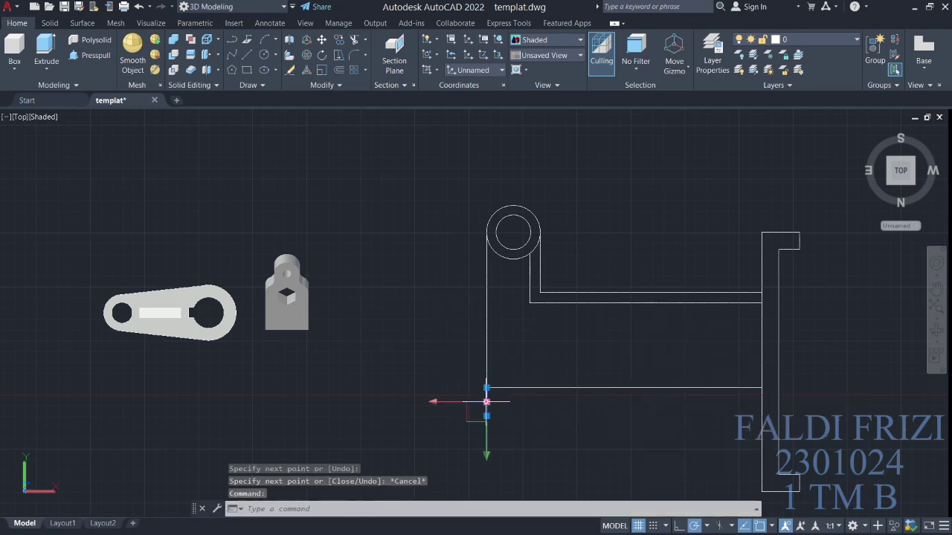
{"action": "key", "text": "Delete"}
Step: Fillet the bottom-left and bottom-right corners into large radius-70 arcs
{"action": "type", "text": "f"}
{"action": "key", "text": "Return"}
{"action": "left_click", "coordinate": [487, 319]}
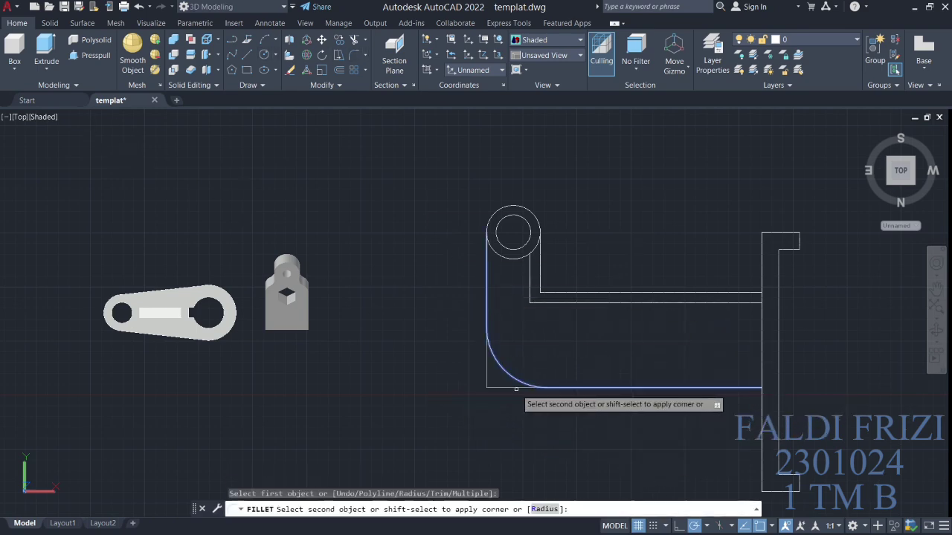
{"action": "left_click", "coordinate": [520, 387]}
{"action": "left_click", "coordinate": [719, 387]}
{"action": "key", "text": "Return"}
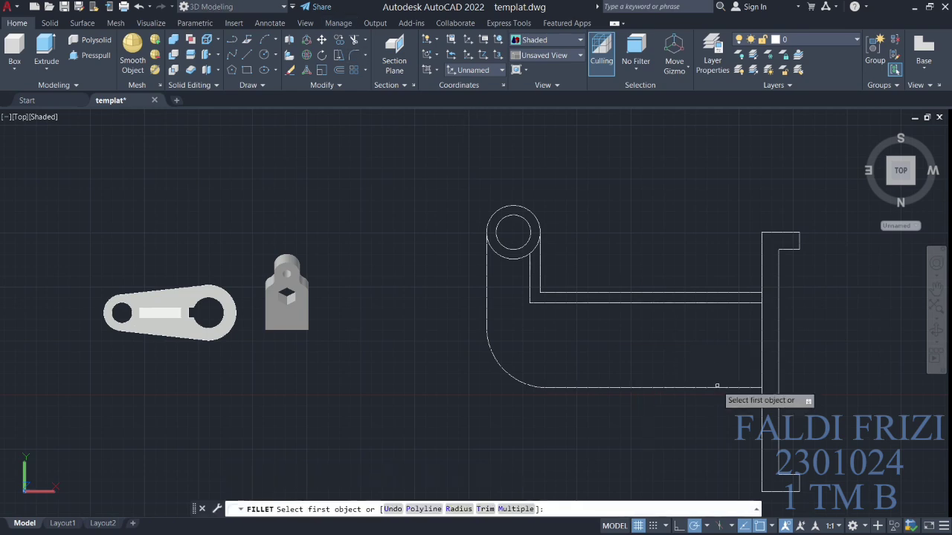
{"action": "left_click", "coordinate": [720, 388]}
{"action": "left_click", "coordinate": [762, 416]}
Step: Start a line near the new arc, then cancel it
{"action": "type", "text": "l"}
{"action": "key", "text": "Return"}
{"action": "left_click", "coordinate": [761, 232]}
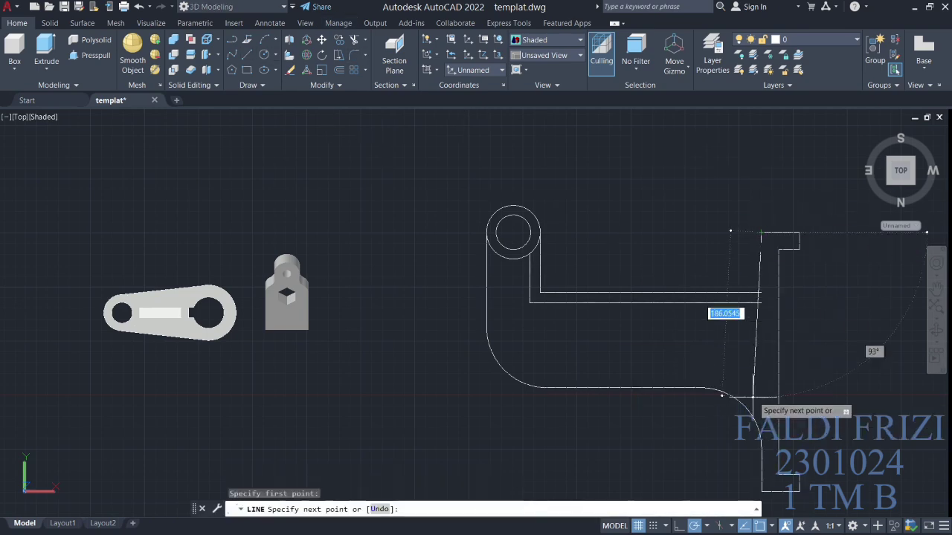
{"action": "scroll", "coordinate": [761, 453], "scroll_direction": "up", "scroll_amount": 3}
{"action": "right_click", "coordinate": [761, 448]}
{"action": "left_click", "coordinate": [711, 341]}
{"action": "scroll", "coordinate": [708, 342], "scroll_direction": "down", "scroll_amount": 5}
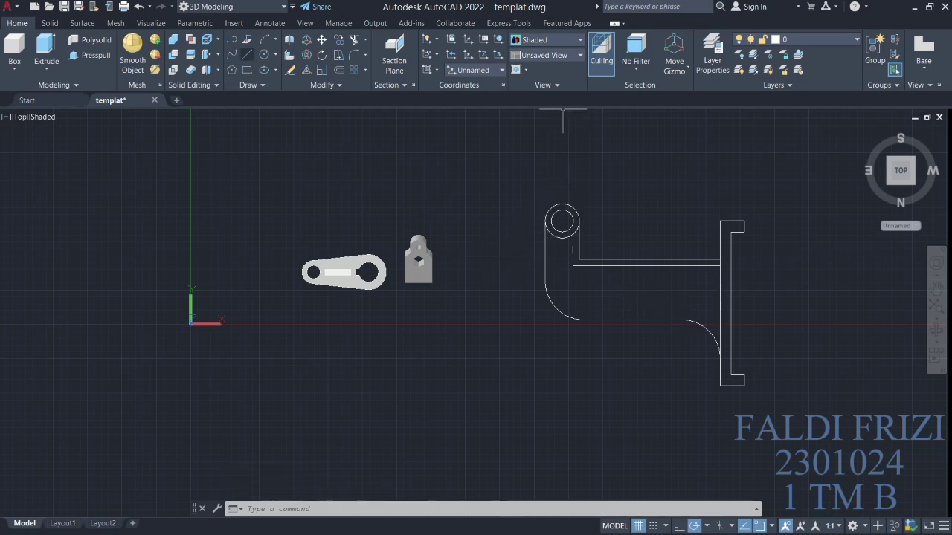
Step: Try a radius-5 fillet on the top arm corner, then undo it
{"action": "left_click", "coordinate": [355, 55]}
{"action": "type", "text": "r"}
{"action": "key", "text": "Return"}
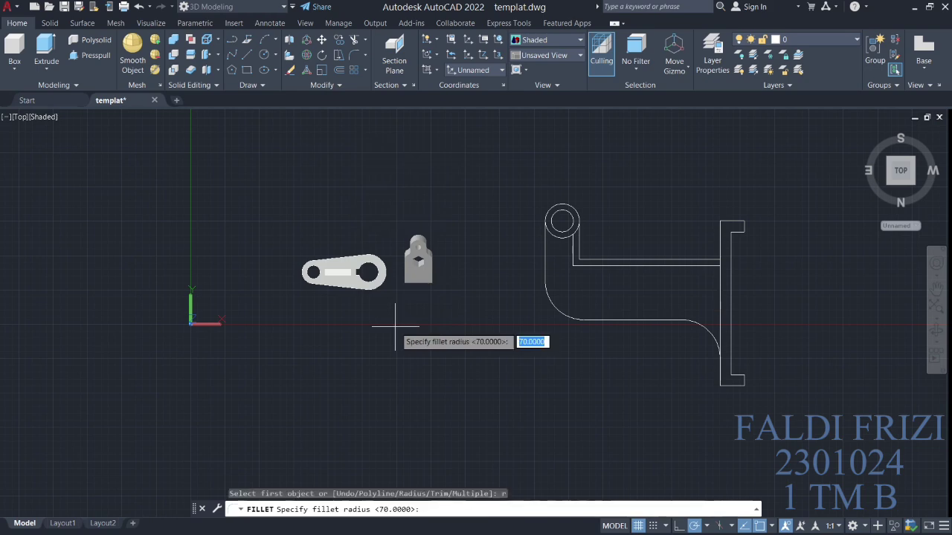
{"action": "type", "text": "5"}
{"action": "key", "text": "Return"}
{"action": "left_click", "coordinate": [579, 260]}
{"action": "scroll", "coordinate": [579, 251], "scroll_direction": "up", "scroll_amount": 5}
{"action": "left_click", "coordinate": [580, 250]}
{"action": "scroll", "coordinate": [682, 274], "scroll_direction": "down", "scroll_amount": 5}
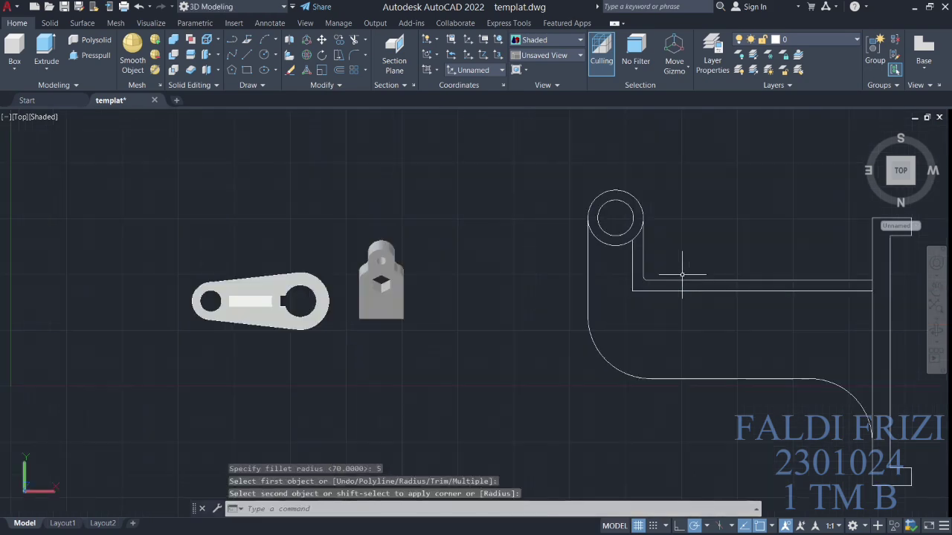
{"action": "key", "text": "ctrl+z"}
Step: Set the fillet radius to 10 and round the arm corner next to the circle
{"action": "scroll", "coordinate": [595, 265], "scroll_direction": "down", "scroll_amount": 5}
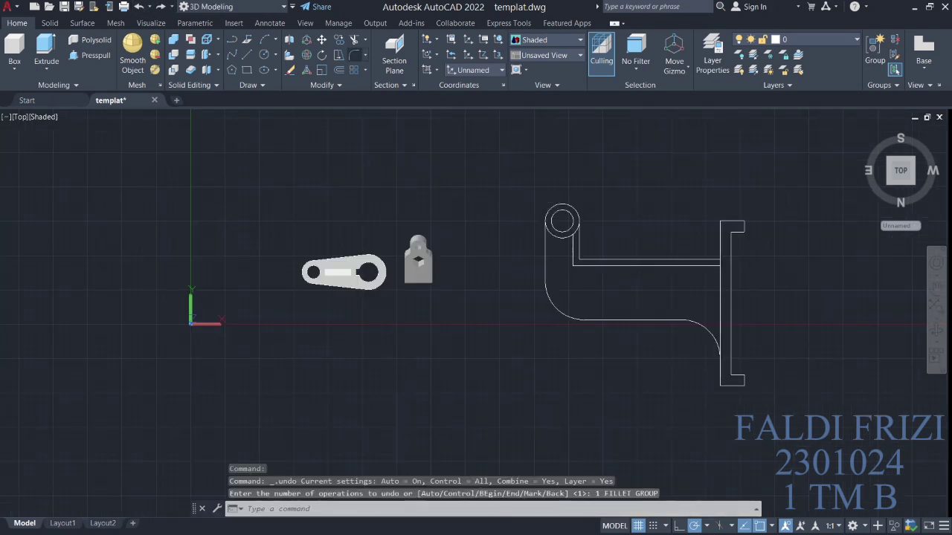
{"action": "key", "text": "Return"}
{"action": "type", "text": "r"}
{"action": "key", "text": "Return"}
{"action": "type", "text": "10"}
{"action": "key", "text": "Return"}
{"action": "left_click", "coordinate": [578, 264]}
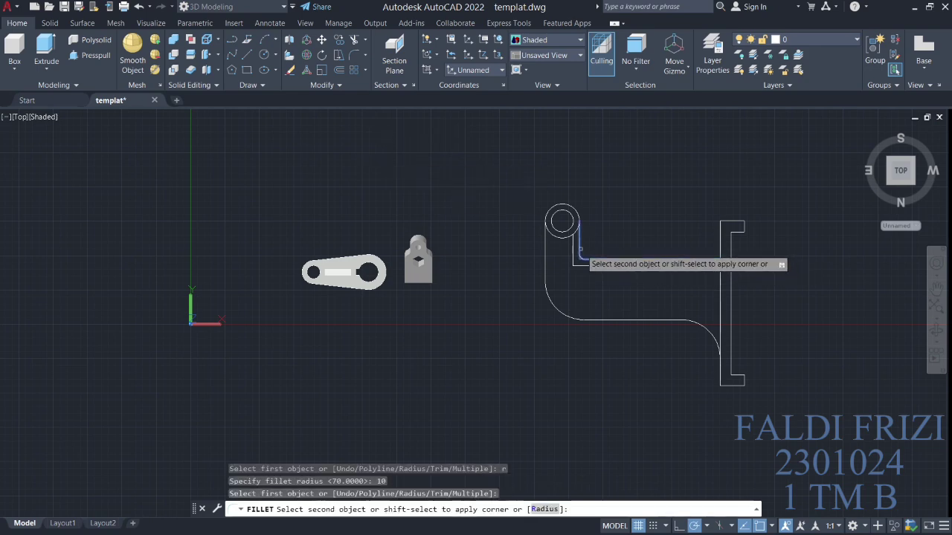
{"action": "left_click", "coordinate": [582, 277]}
Step: Fillet further edge pairs where the arm meets the boss
{"action": "key", "text": "Return"}
{"action": "left_click", "coordinate": [572, 251]}
{"action": "left_click", "coordinate": [561, 244]}
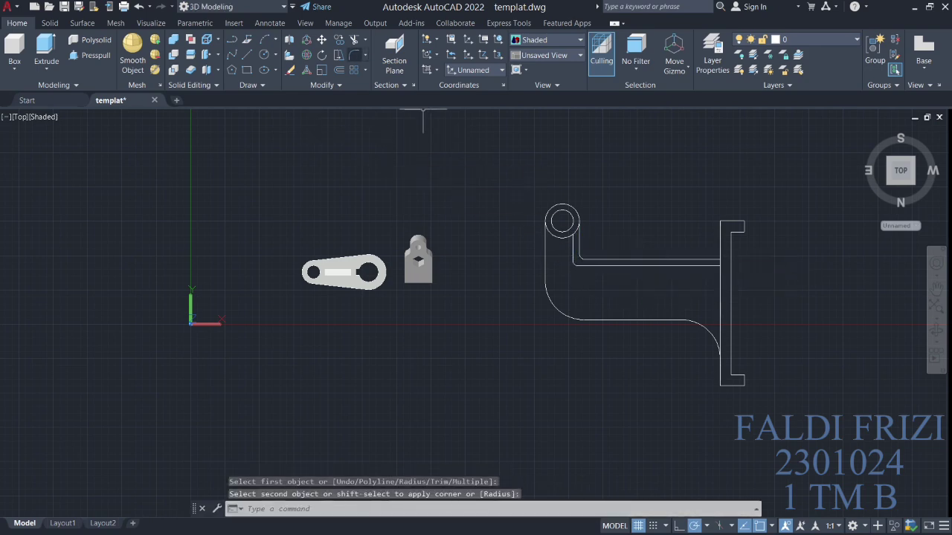
{"action": "key", "text": "Return"}
{"action": "left_click", "coordinate": [565, 237]}
{"action": "left_click", "coordinate": [578, 238]}
{"action": "key", "text": "Return"}
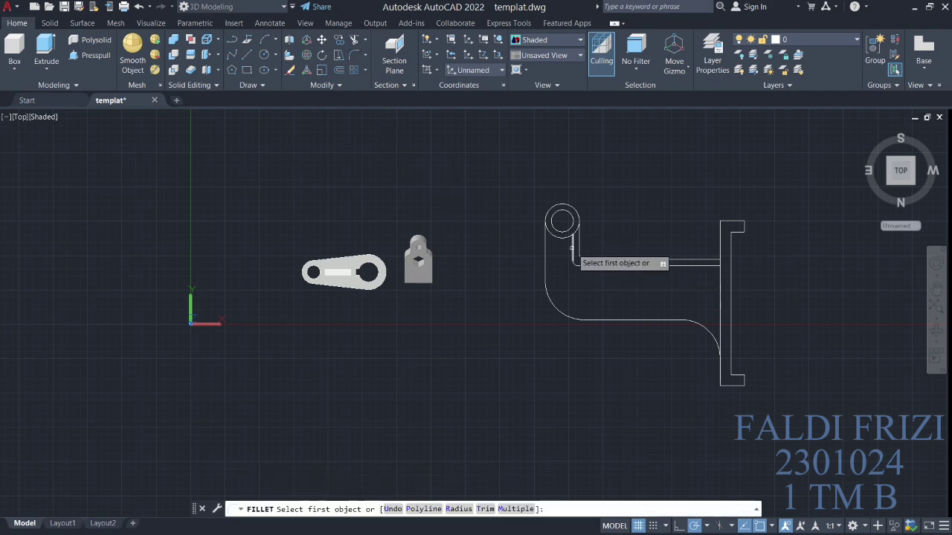
{"action": "left_click", "coordinate": [571, 234]}
Step: Abandon a trim and retry filleting the vertical edge below the circle after failed attempts
{"action": "left_click", "coordinate": [355, 39]}
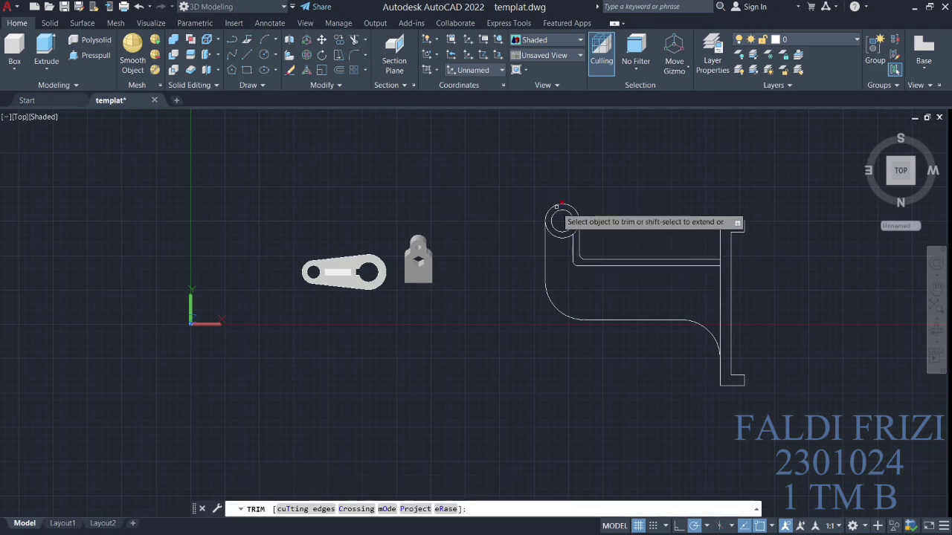
{"action": "scroll", "coordinate": [543, 214], "scroll_direction": "up", "scroll_amount": 4}
{"action": "key", "text": "Escape"}
{"action": "type", "text": "f"}
{"action": "key", "text": "Return"}
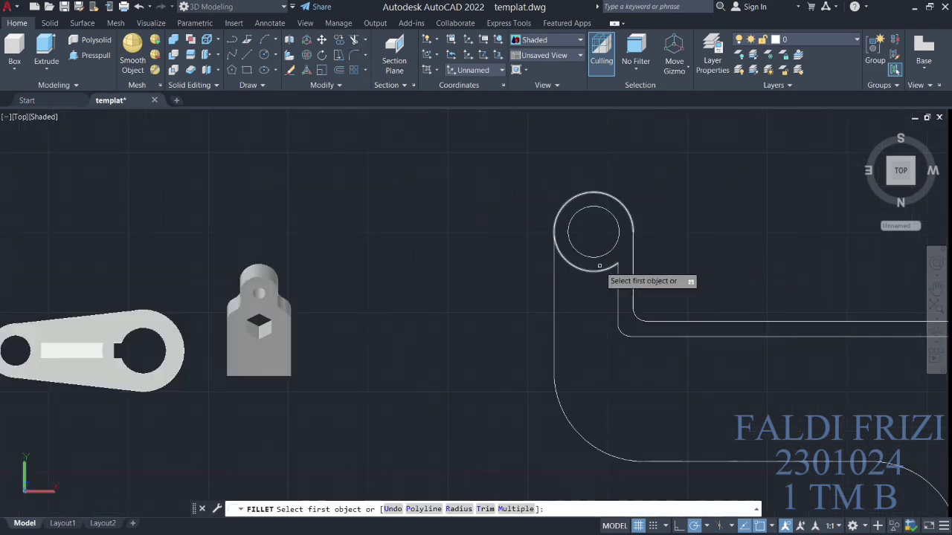
{"action": "left_click", "coordinate": [616, 274]}
{"action": "left_click", "coordinate": [606, 269]}
{"action": "key", "text": "Return"}
{"action": "left_click", "coordinate": [617, 274]}
{"action": "left_click", "coordinate": [610, 270]}
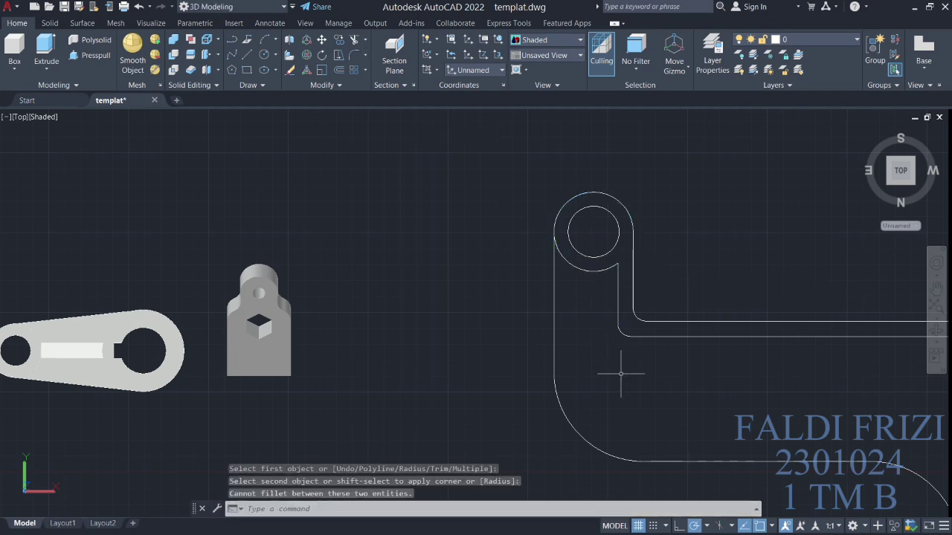
{"action": "type", "text": "c"}
{"action": "key", "text": "Return"}
Step: Abandon a stray circle and pick the outer ring arc for filleting
{"action": "left_click", "coordinate": [617, 262]}
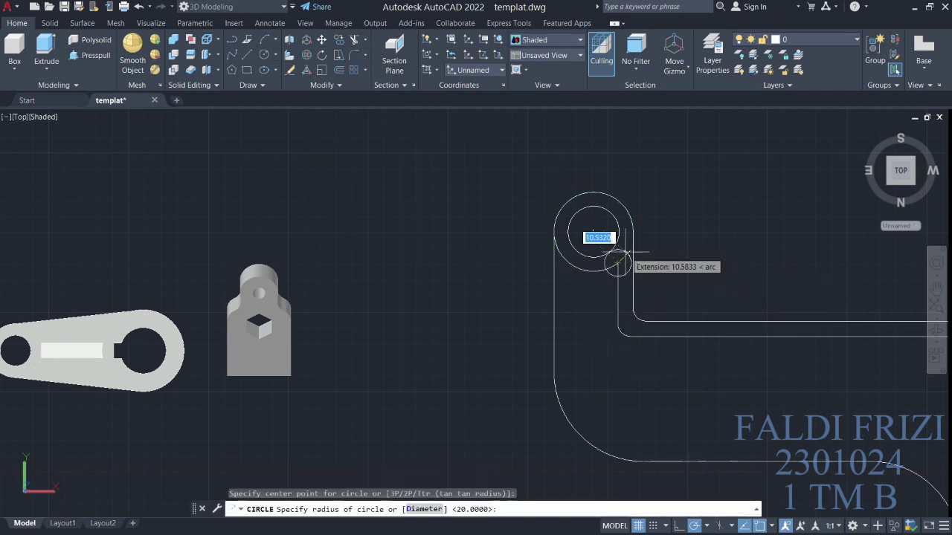
{"action": "right_click", "coordinate": [603, 281]}
{"action": "left_click", "coordinate": [633, 301]}
{"action": "type", "text": "f"}
{"action": "key", "text": "Return"}
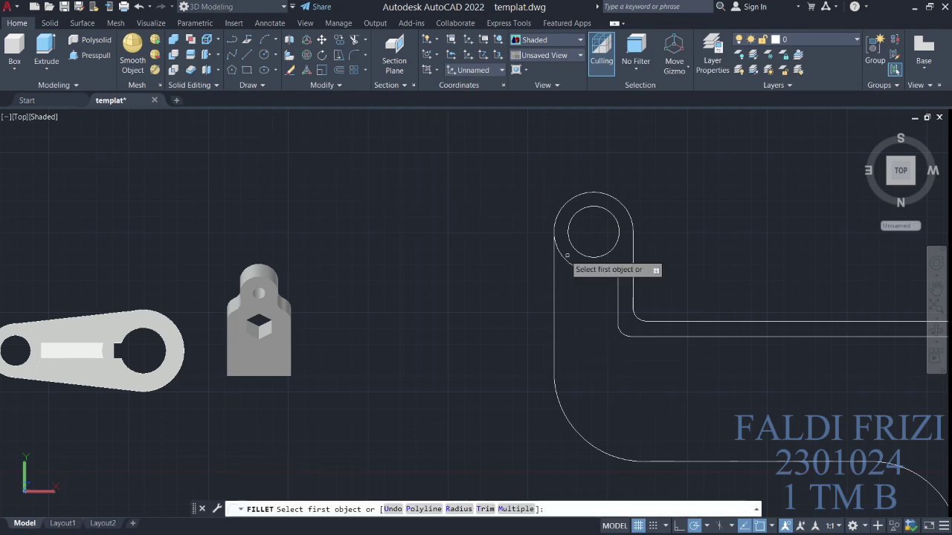
{"action": "left_click", "coordinate": [614, 257]}
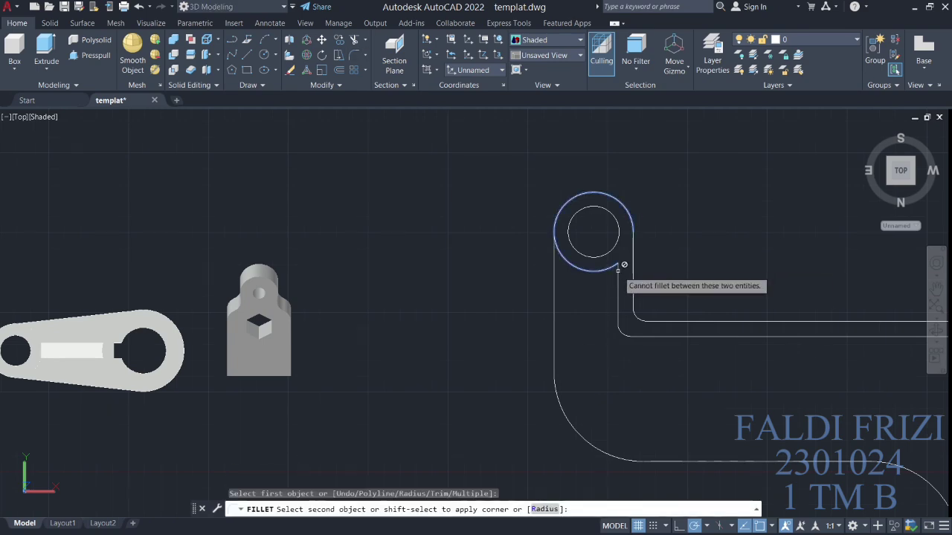
Step: Cancel a line and fillet the outer boss arc against the vertical edge
{"action": "left_click", "coordinate": [232, 39]}
{"action": "scroll", "coordinate": [654, 338], "scroll_direction": "up", "scroll_amount": 3}
{"action": "scroll", "coordinate": [568, 283], "scroll_direction": "up", "scroll_amount": 2}
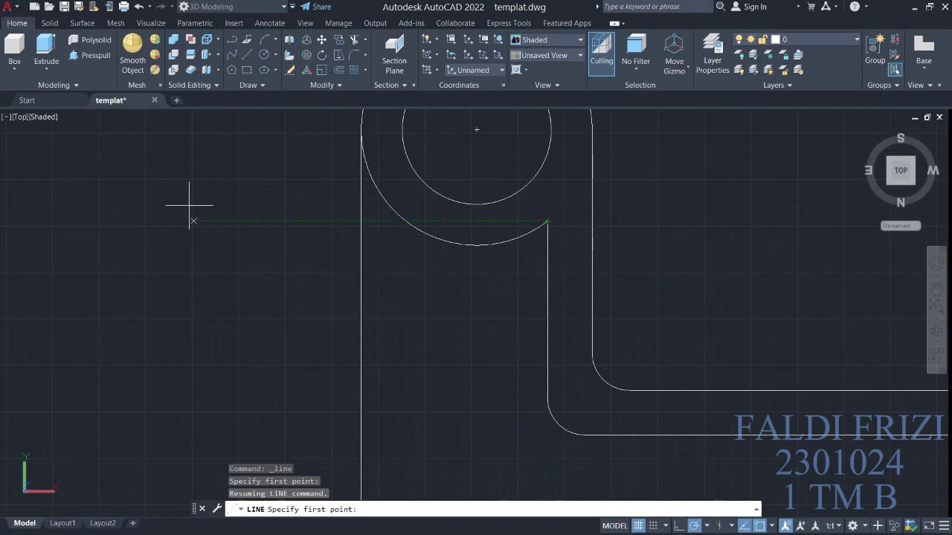
{"action": "key", "text": "Escape"}
{"action": "type", "text": "f"}
{"action": "key", "text": "Return"}
{"action": "left_click", "coordinate": [525, 235]}
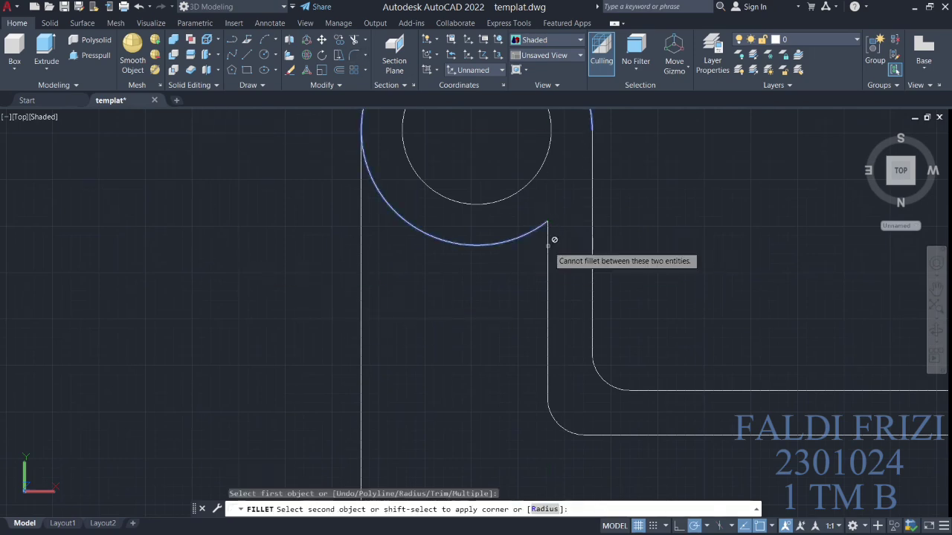
{"action": "left_click", "coordinate": [549, 245]}
Step: Pan to show the whole bracket outline, abandoning a fillet attempt
{"action": "scroll", "coordinate": [535, 316], "scroll_direction": "down", "scroll_amount": 4}
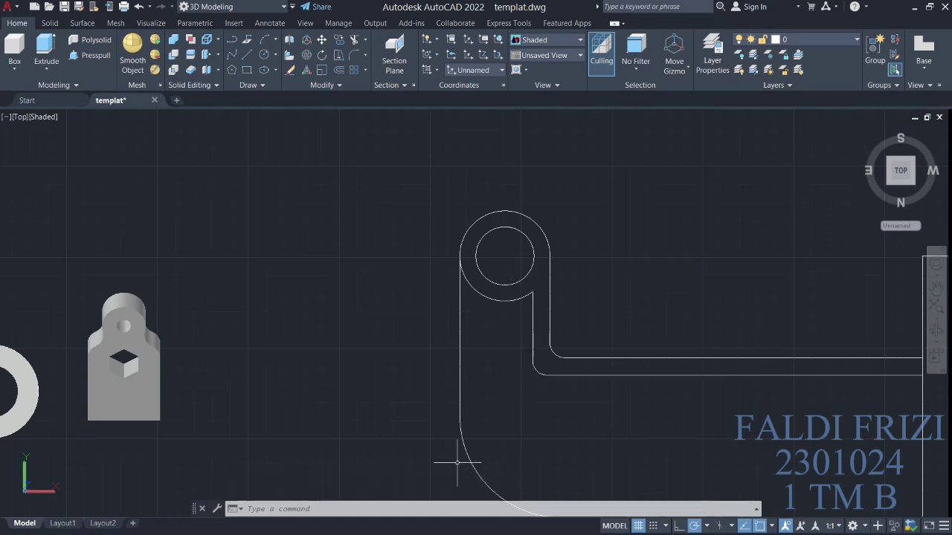
{"action": "middle_click_drag", "start_coordinate": [639, 313], "coordinate": [331, 125]}
{"action": "key", "text": "Return"}
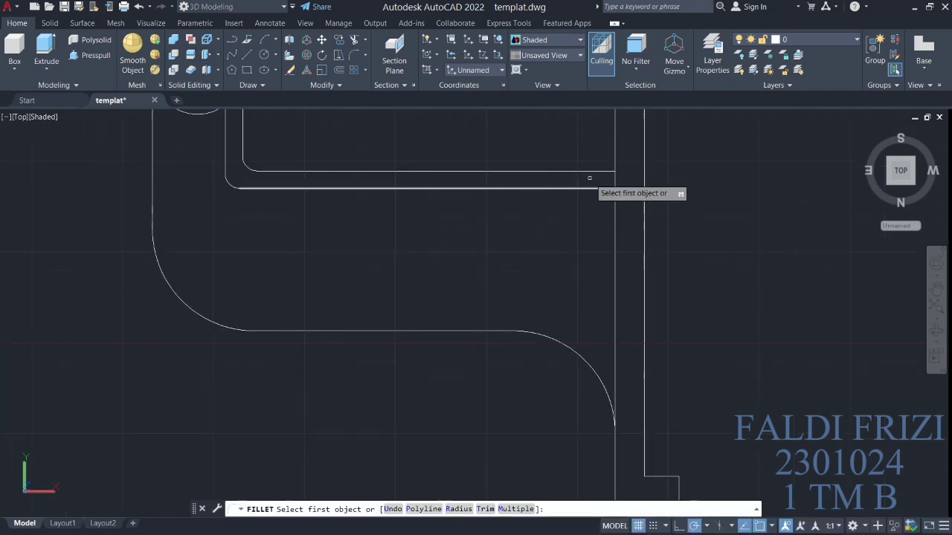
{"action": "left_click", "coordinate": [588, 188]}
{"action": "key", "text": "Escape"}
{"action": "scroll", "coordinate": [360, 229], "scroll_direction": "down", "scroll_amount": 3}
{"action": "scroll", "coordinate": [360, 230], "scroll_direction": "up", "scroll_amount": 2}
{"action": "middle_click_drag", "start_coordinate": [320, 111], "coordinate": [371, 369]}
Step: Draw a line closing the gap between the arm edge and the flange
{"action": "key", "text": "Return"}
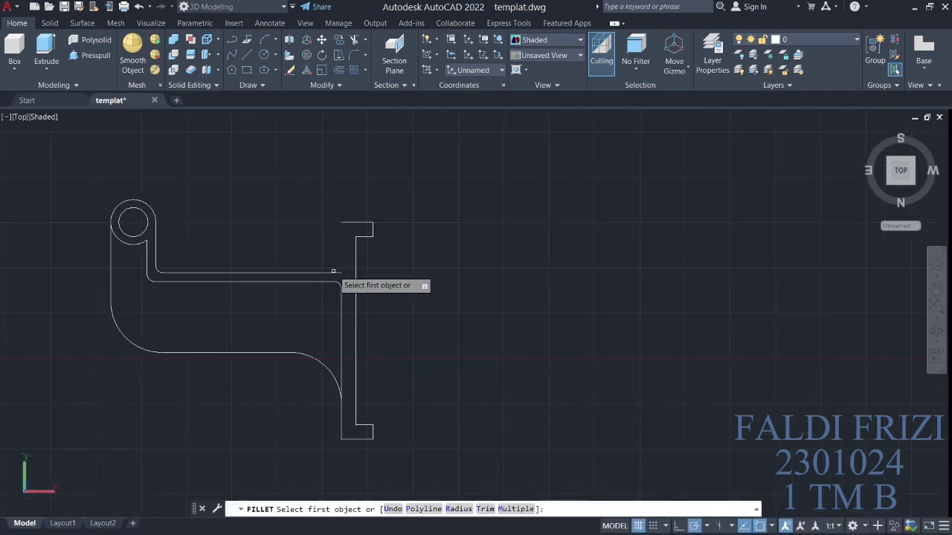
{"action": "left_click", "coordinate": [338, 273]}
{"action": "key", "text": "Escape"}
{"action": "key", "text": "l"}
{"action": "key", "text": "Return"}
{"action": "left_click", "coordinate": [341, 222]}
{"action": "left_click", "coordinate": [341, 283]}
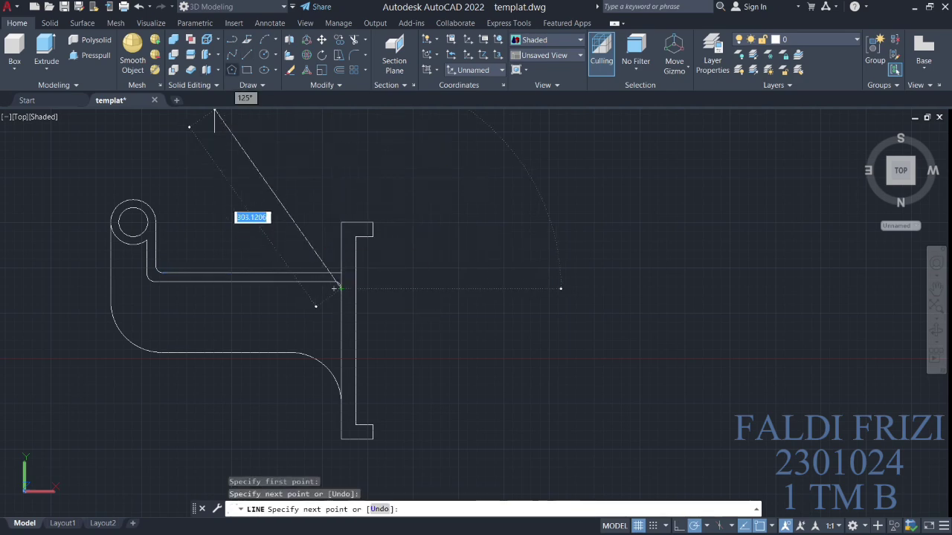
Step: Fillet the arm's horizontal edge to the new gap-closing line
{"action": "key", "text": "Escape"}
{"action": "key", "text": "f"}
{"action": "key", "text": "Return"}
{"action": "left_click", "coordinate": [338, 272]}
{"action": "left_click", "coordinate": [343, 264]}
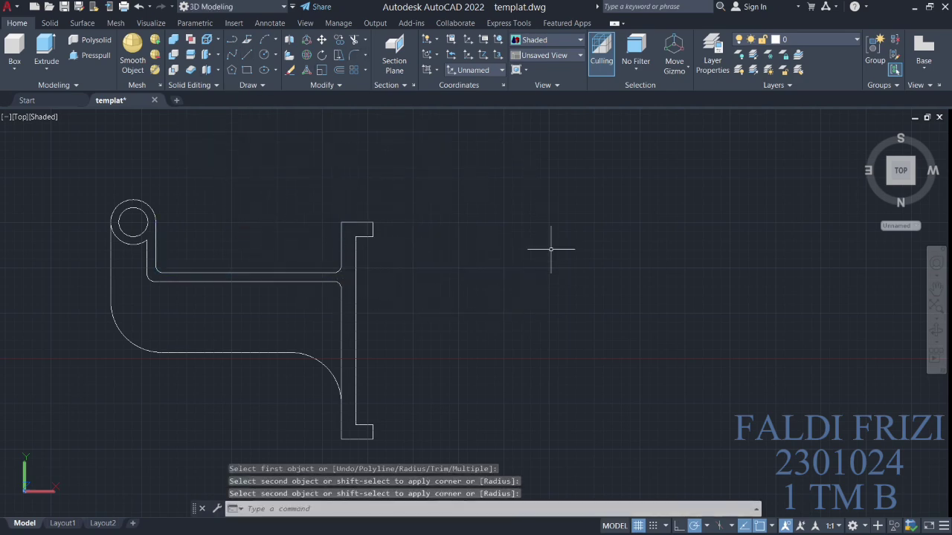
Step: Start mirroring the outer outline, then abandon it
{"action": "left_click", "coordinate": [322, 85]}
{"action": "left_click", "coordinate": [354, 114]}
{"action": "scroll", "coordinate": [322, 364], "scroll_direction": "up", "scroll_amount": 2}
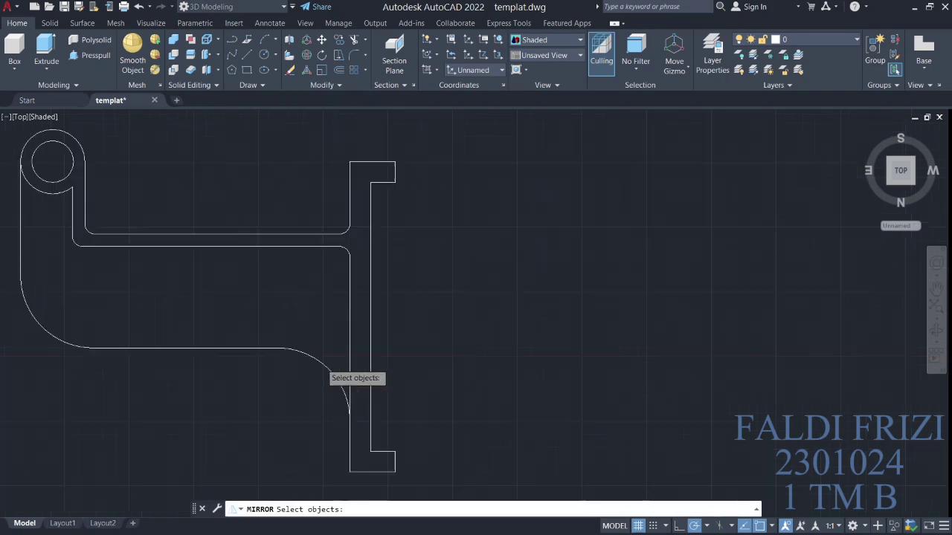
{"action": "scroll", "coordinate": [320, 362], "scroll_direction": "up", "scroll_amount": 1}
{"action": "left_click", "coordinate": [328, 364]}
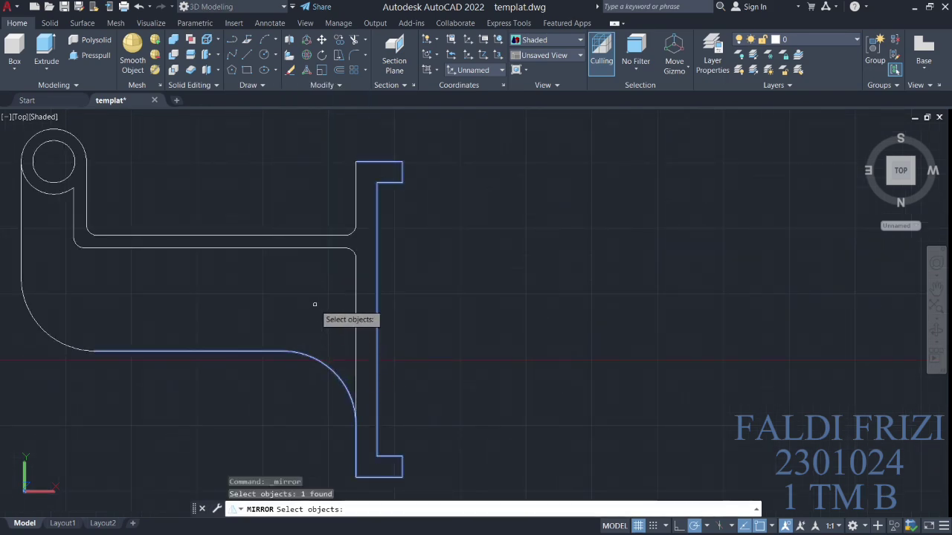
{"action": "left_click", "coordinate": [354, 55]}
{"action": "type", "text": "r"}
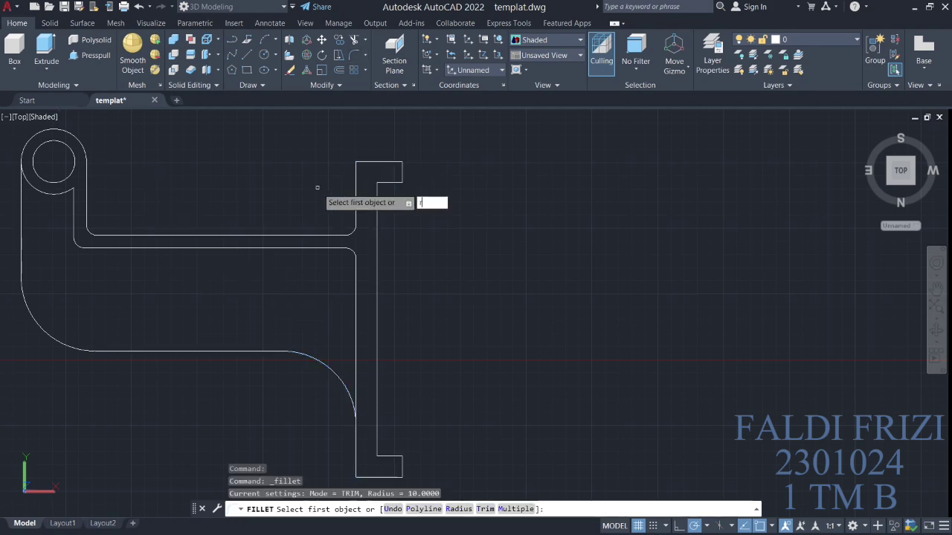
Step: Fillet the arm's upper edge into the flange edge with radius 70
{"action": "key", "text": "Return"}
{"action": "type", "text": "70"}
{"action": "key", "text": "Return"}
{"action": "left_click", "coordinate": [298, 235]}
{"action": "left_click", "coordinate": [355, 206]}
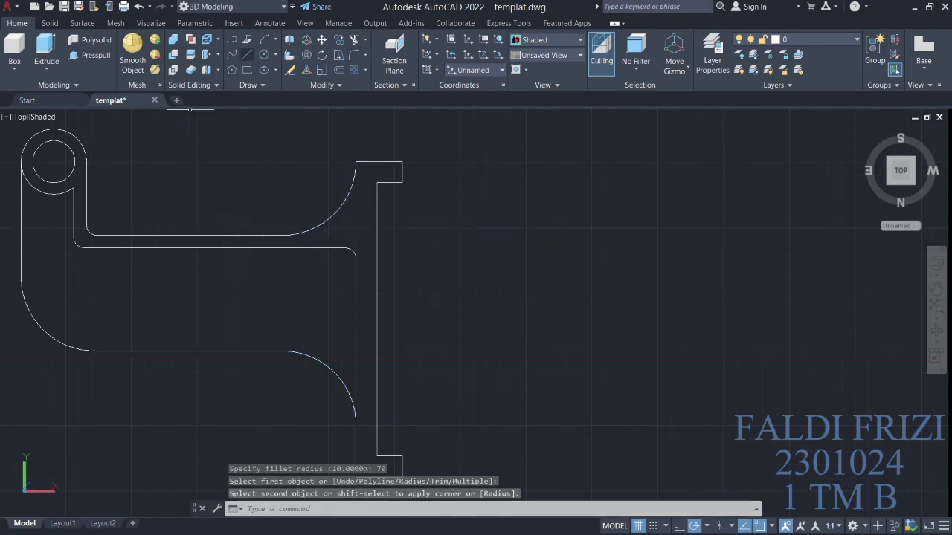
{"action": "key", "text": "l"}
{"action": "key", "text": "Return"}
{"action": "left_click", "coordinate": [355, 163]}
{"action": "key", "text": "Escape"}
{"action": "key", "text": "space"}
{"action": "left_click", "coordinate": [283, 235]}
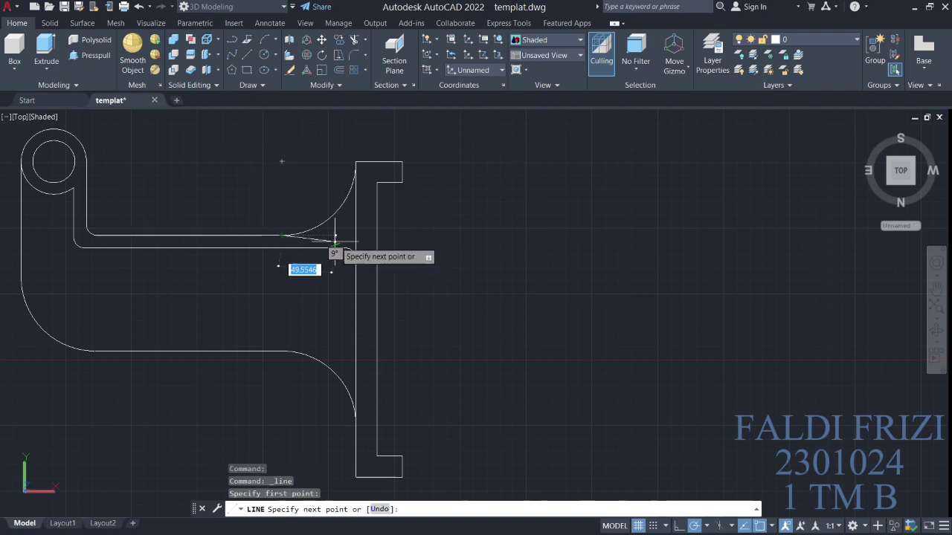
{"action": "key", "text": "Escape"}
Step: Round the small corner between the vertical flange edge and horizontal arm edge
{"action": "type", "text": "tr"}
{"action": "key", "text": "space"}
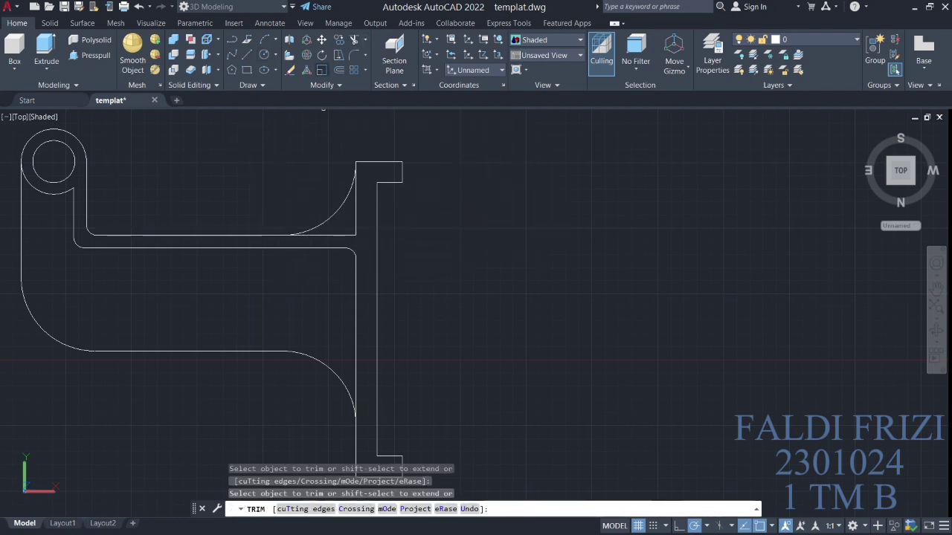
{"action": "key", "text": "Escape"}
{"action": "type", "text": "f"}
{"action": "key", "text": "space"}
{"action": "left_click", "coordinate": [355, 223]}
{"action": "left_click", "coordinate": [349, 235]}
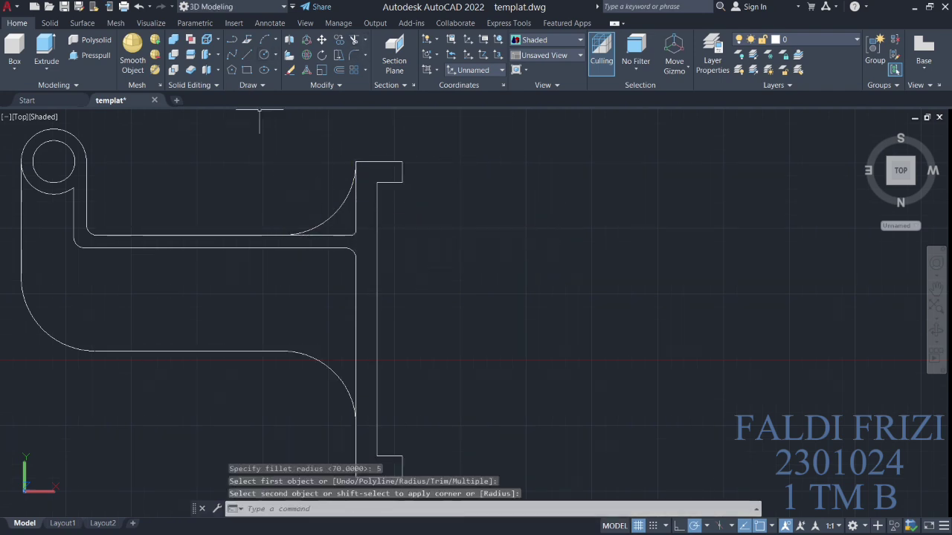
Step: Set the fillet radius to 10 and pick the next small corner's edge
{"action": "key", "text": "f"}
{"action": "key", "text": "space"}
{"action": "key", "text": "r"}
{"action": "key", "text": "space"}
{"action": "type", "text": "10"}
{"action": "key", "text": "Return"}
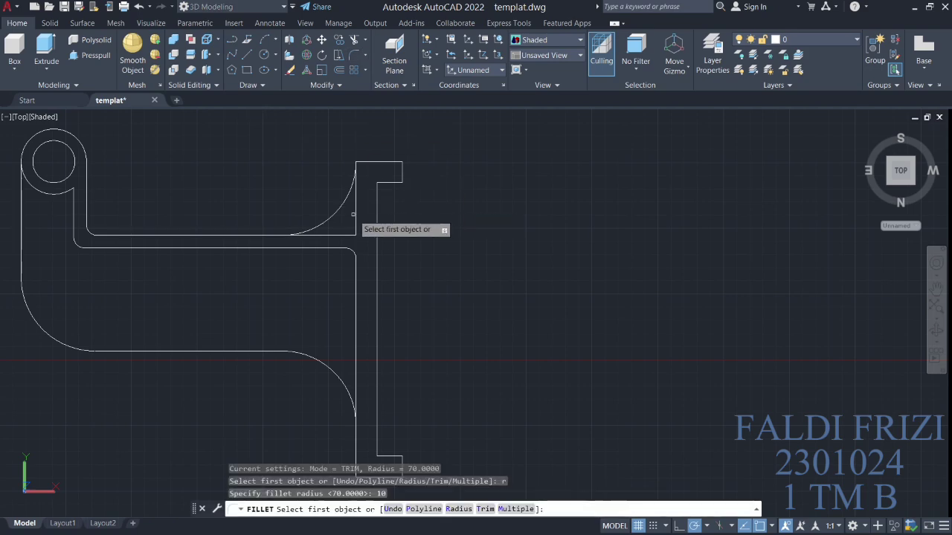
{"action": "left_click", "coordinate": [378, 273]}
{"action": "scroll", "coordinate": [386, 245], "scroll_direction": "down", "scroll_amount": 2}
{"action": "key", "text": "Escape"}
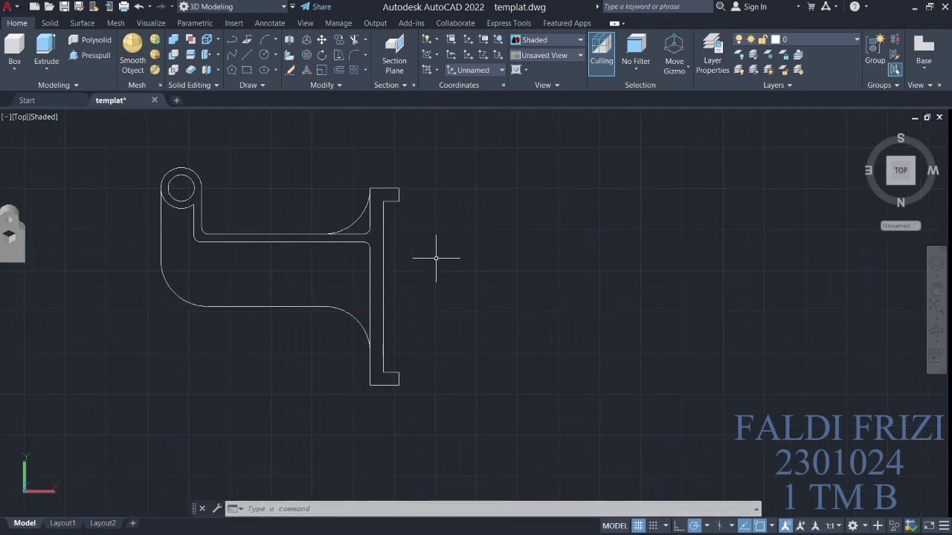
Step: Switch to an isometric view and press-pull the bracket's arm outline area
{"action": "left_click", "coordinate": [888, 181]}
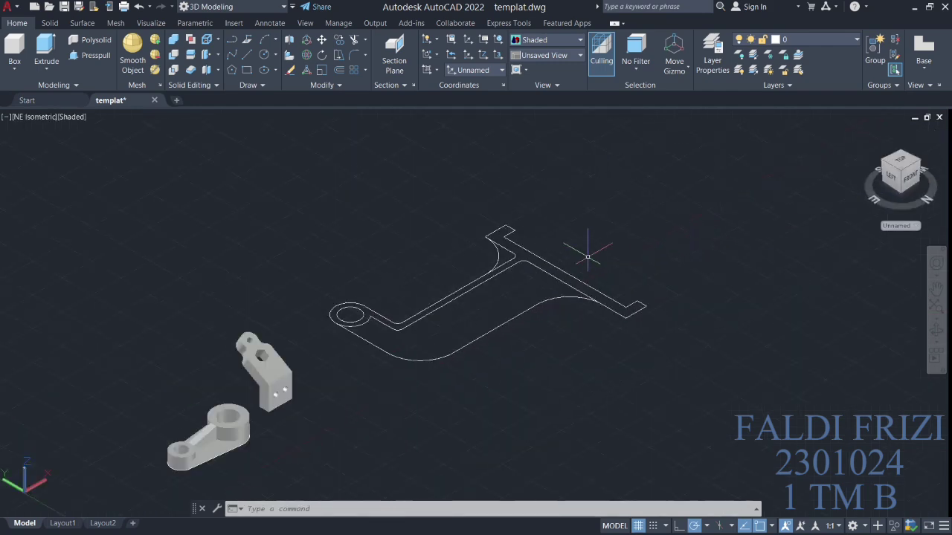
{"action": "key", "text": "ctrl+shift+e"}
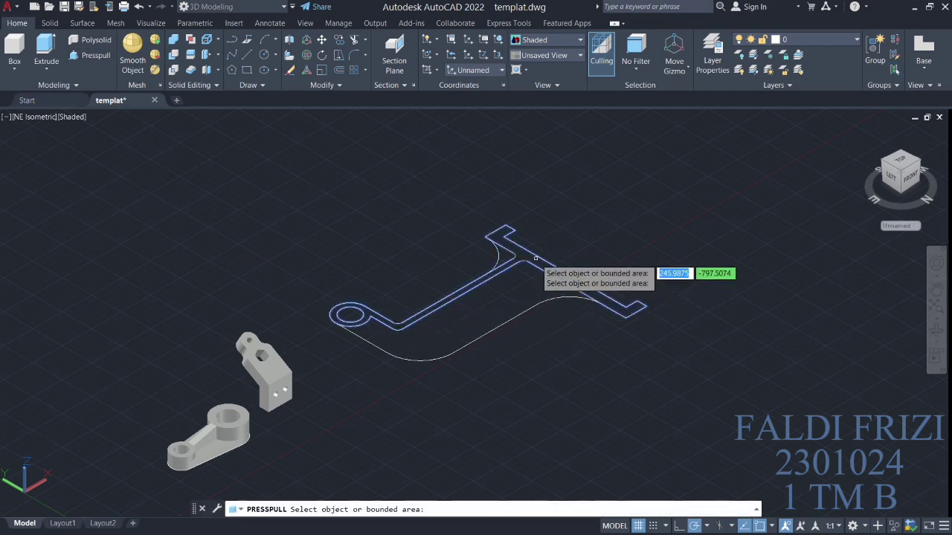
{"action": "left_click", "coordinate": [520, 266]}
{"action": "type", "text": "38"}
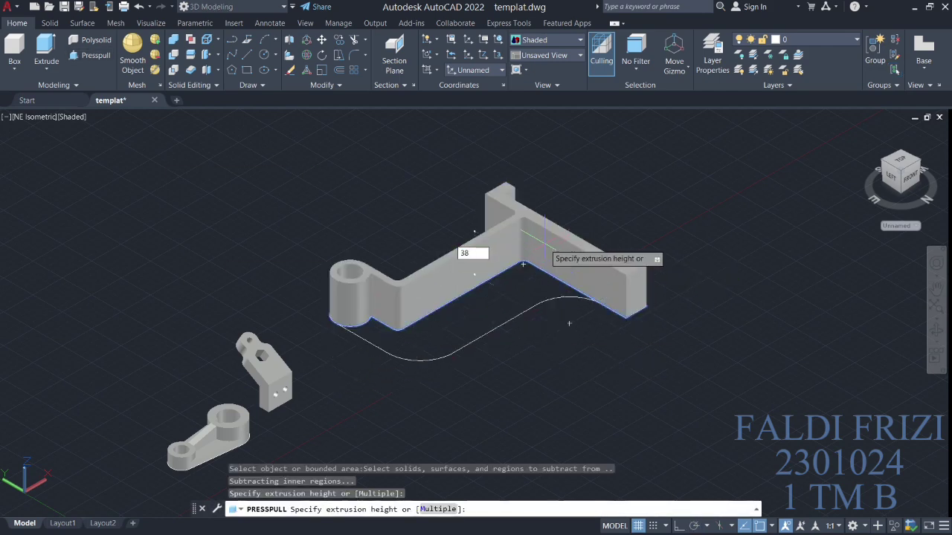
{"action": "key", "text": "Return"}
Step: Press-pull the lower pair of bounded areas together to a height of 6
{"action": "key", "text": "Return"}
{"action": "key", "text": "Return"}
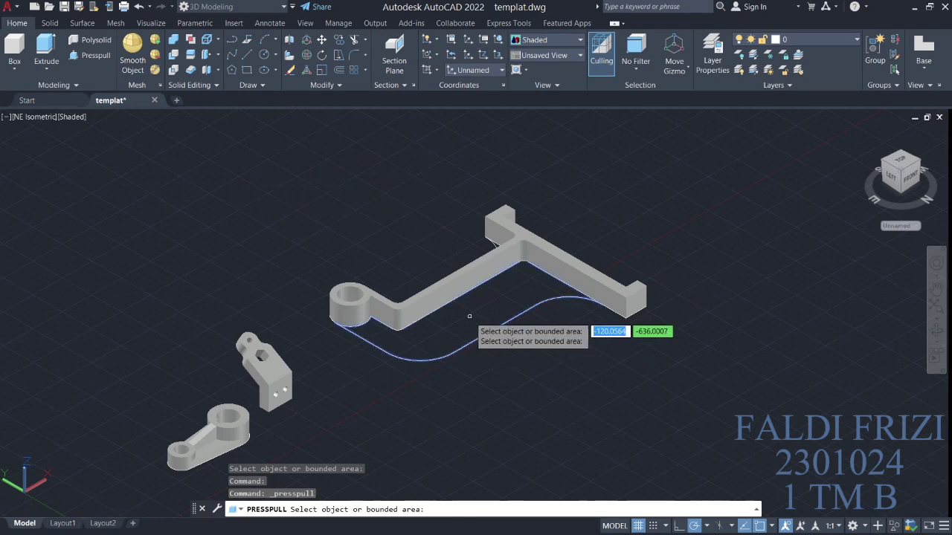
{"action": "key", "text": "Return"}
{"action": "left_click", "coordinate": [470, 316]}
{"action": "left_click", "coordinate": [496, 244]}
{"action": "key", "text": "Return"}
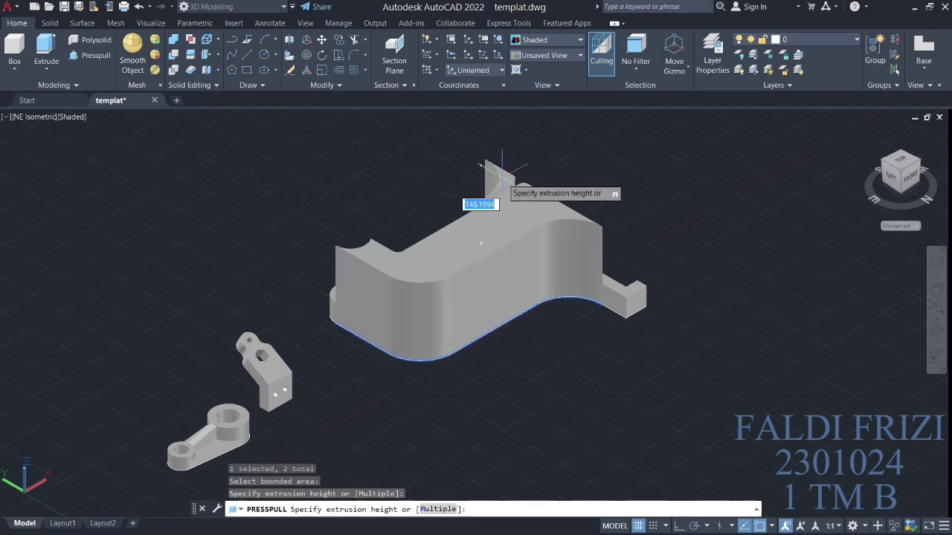
{"action": "type", "text": "6"}
{"action": "key", "text": "Return"}
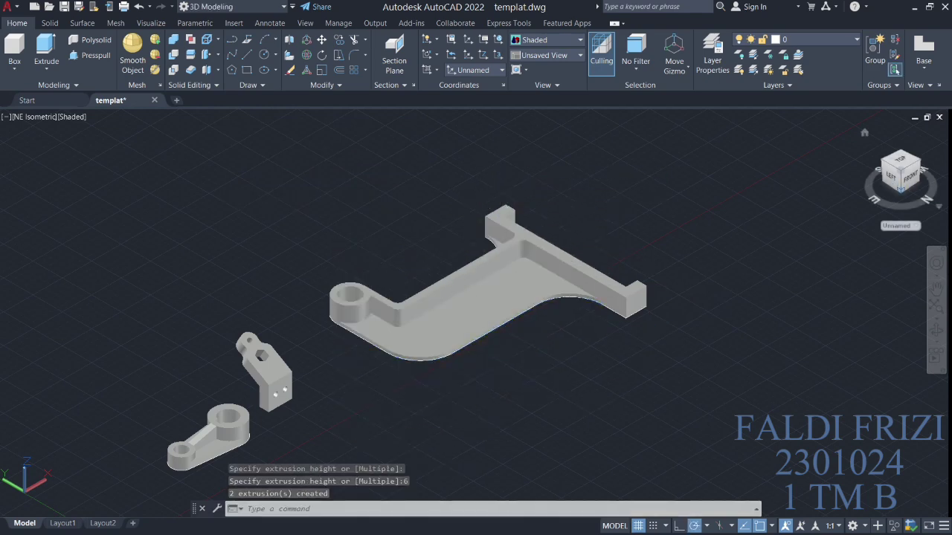
{"action": "middle_click_drag", "start_coordinate": [580, 312], "coordinate": [669, 288], "text": "shift"}
Step: Press-pull the two outlined areas of the arm by 6
{"action": "key", "text": "Return"}
{"action": "type", "text": "mul"}
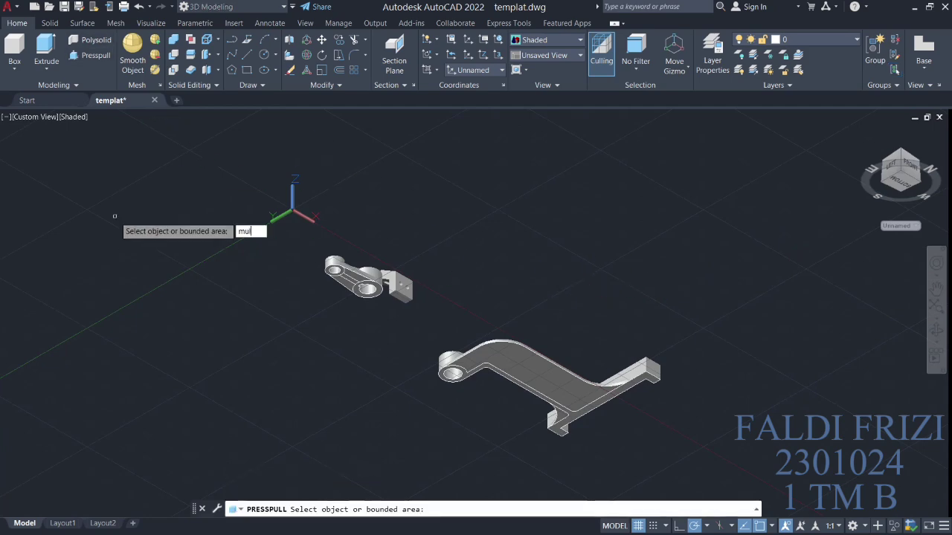
{"action": "type", "text": "ti"}
{"action": "key", "text": "Return"}
{"action": "scroll", "coordinate": [554, 420], "scroll_direction": "up", "scroll_amount": 5}
{"action": "left_click", "coordinate": [554, 420]}
{"action": "left_click", "coordinate": [571, 359]}
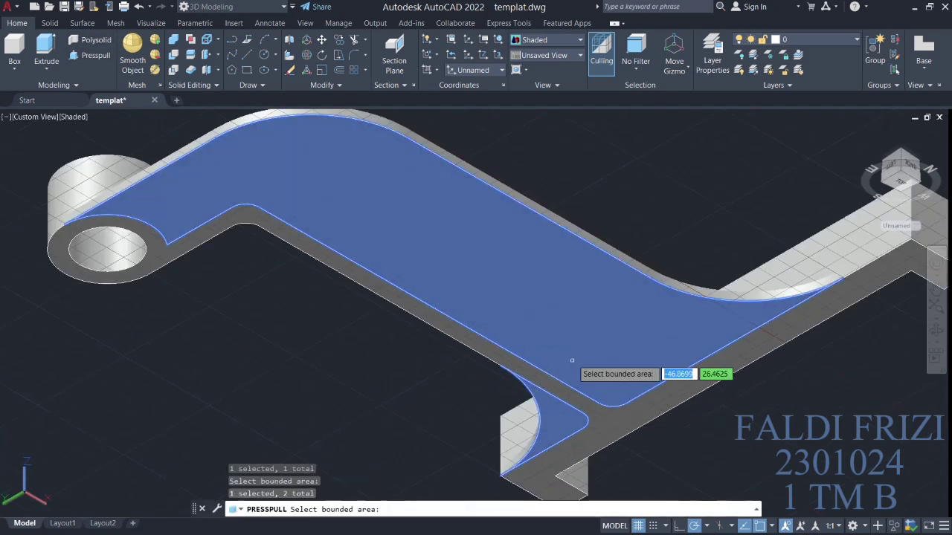
{"action": "key", "text": "Return"}
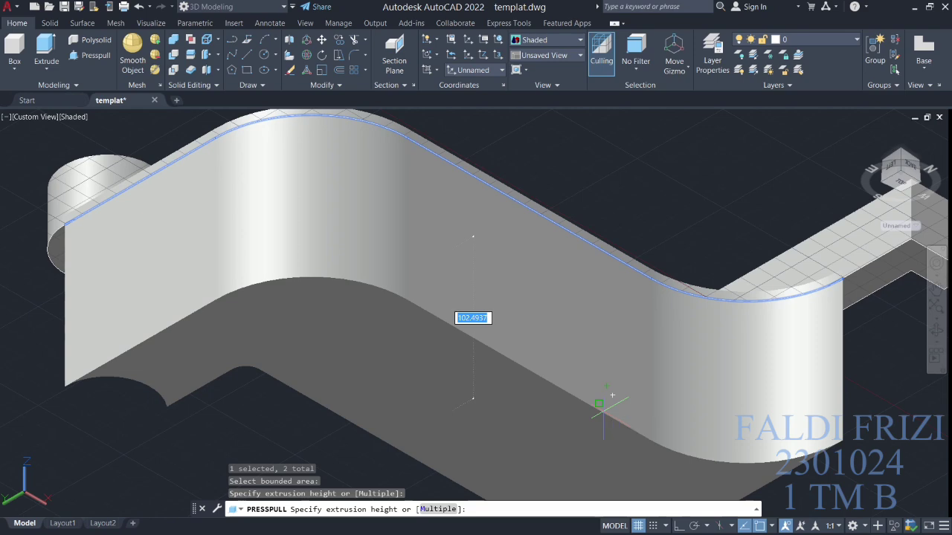
{"action": "type", "text": "6"}
{"action": "key", "text": "Return"}
Step: Raise the arm face by 38 and display the parts in NE Isometric view
{"action": "key", "text": "Return"}
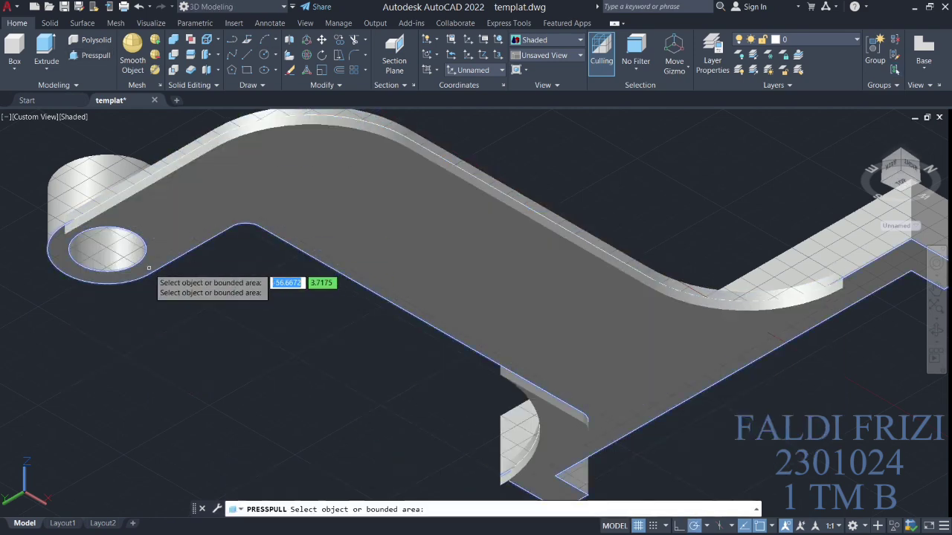
{"action": "left_click", "coordinate": [145, 267]}
{"action": "type", "text": "8"}
{"action": "key", "text": "Return"}
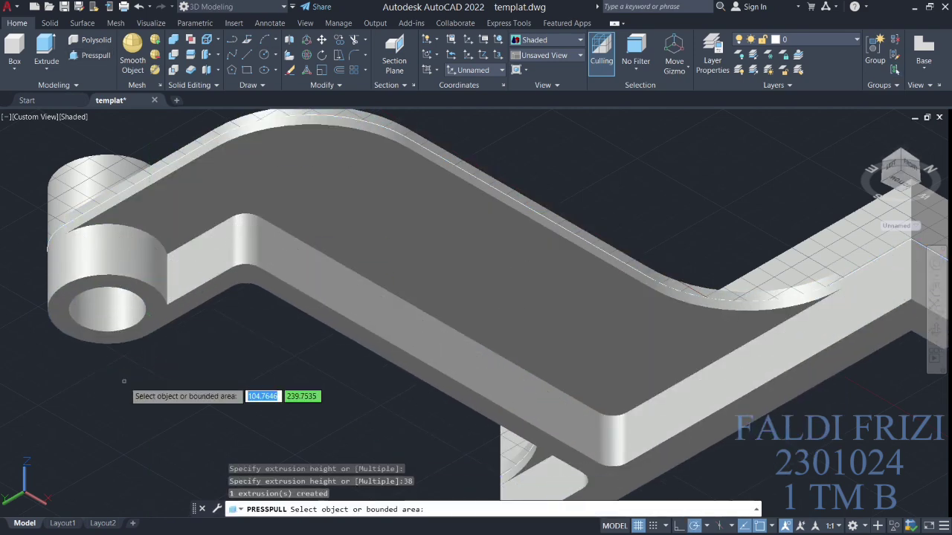
{"action": "left_click", "coordinate": [899, 158]}
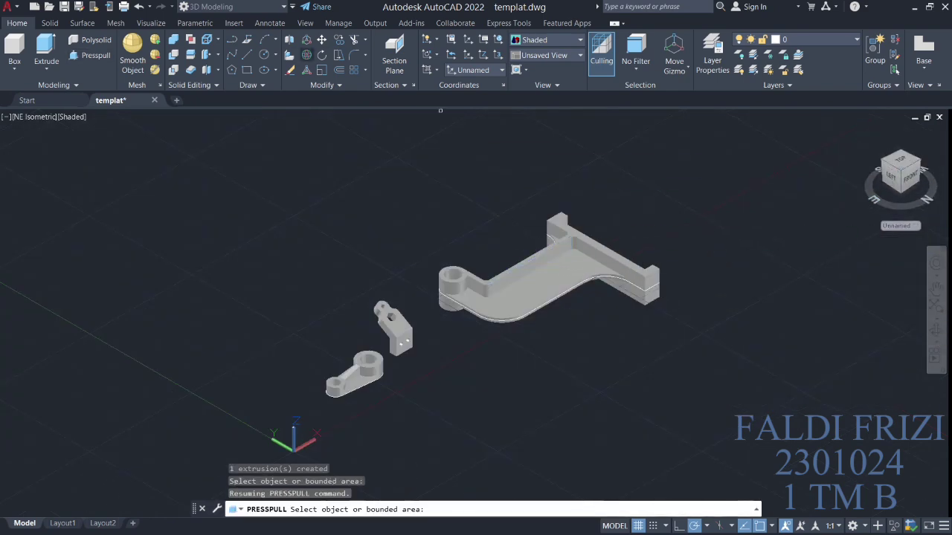
Step: Window-select the bracket's 13 objects and rotate them 90° to stand upright
{"action": "left_click", "coordinate": [728, 133]}
{"action": "left_click", "coordinate": [426, 392]}
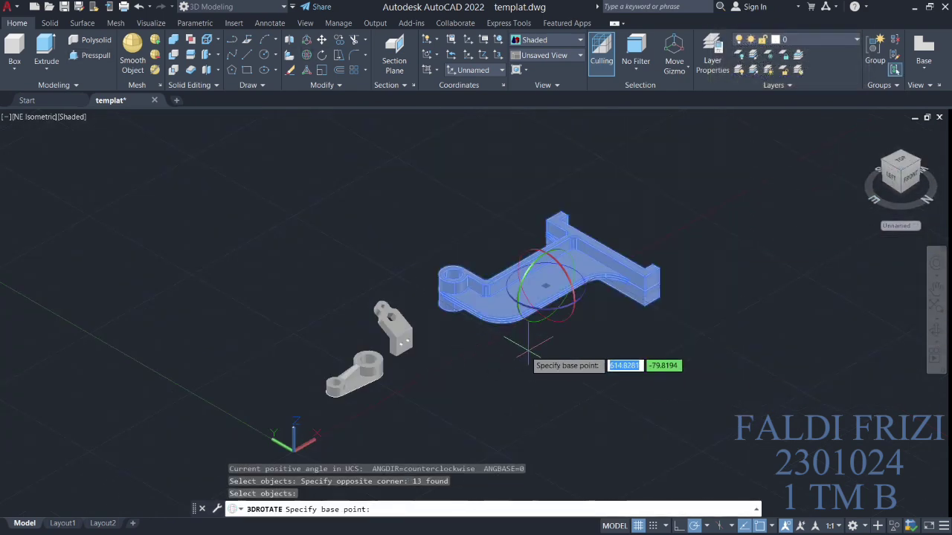
{"action": "left_click", "coordinate": [545, 285]}
{"action": "left_click", "coordinate": [554, 372]}
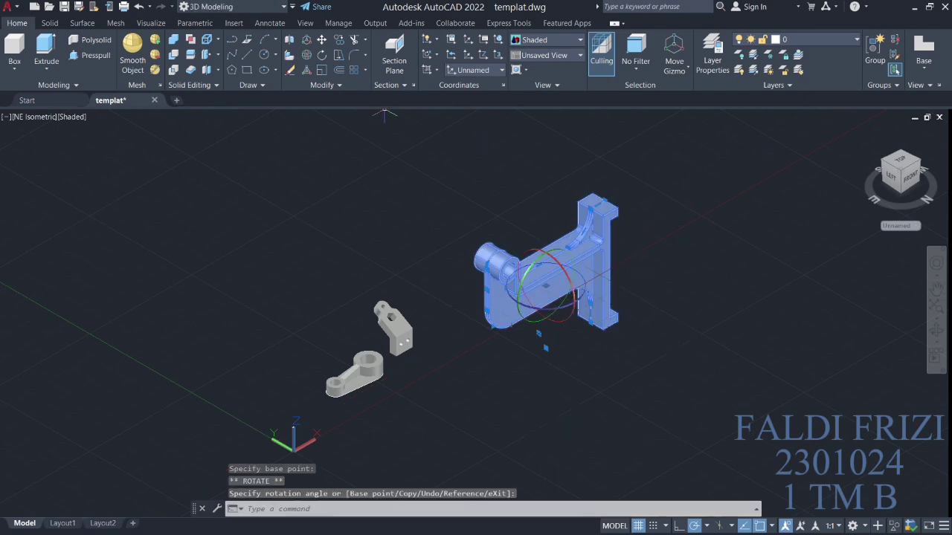
Step: Move the upright bracket higher, above the other two parts
{"action": "type", "text": "m"}
{"action": "key", "text": "Return"}
{"action": "left_click", "coordinate": [493, 278]}
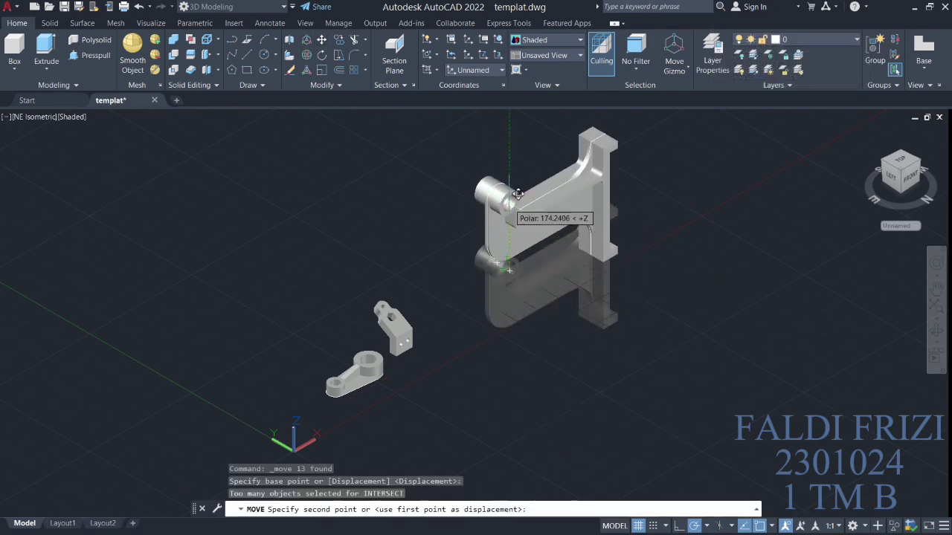
{"action": "left_click", "coordinate": [498, 209]}
{"action": "scroll", "coordinate": [675, 238], "scroll_direction": "up", "scroll_amount": 2}
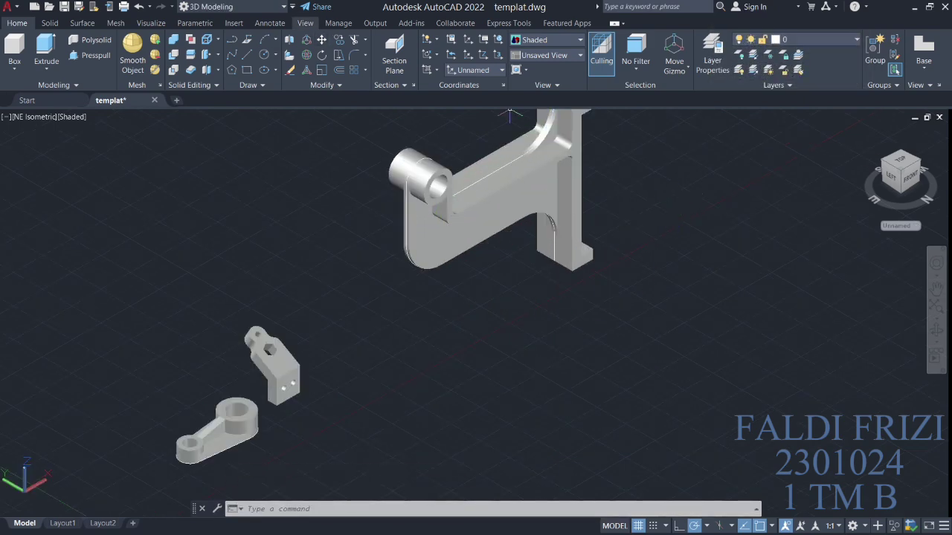
{"action": "type", "text": "c"}
{"action": "key", "text": "Return"}
{"action": "scroll", "coordinate": [550, 223], "scroll_direction": "up", "scroll_amount": 3}
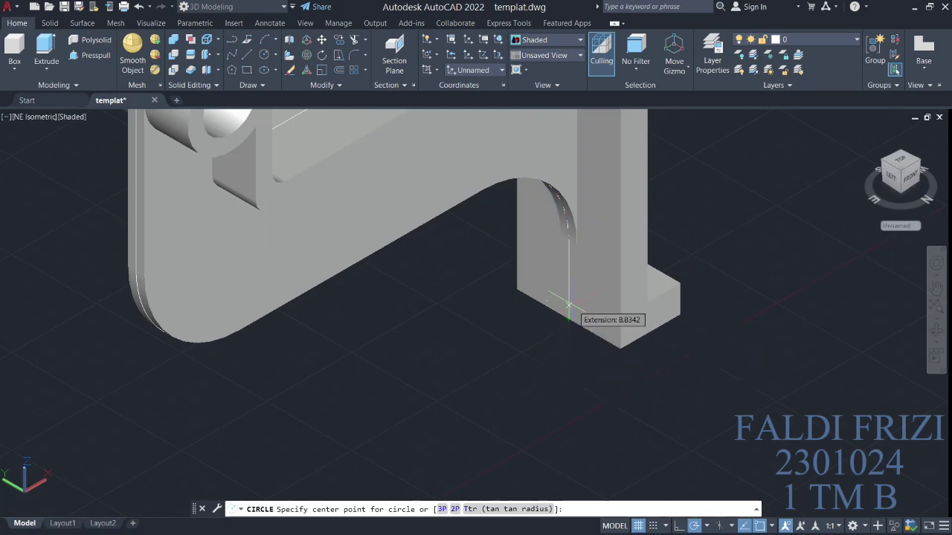
Step: Draw a radius-6 circle 32 along the edge and rotate it 90° in 3D
{"action": "type", "text": "32"}
{"action": "key", "text": "Return"}
{"action": "type", "text": "6"}
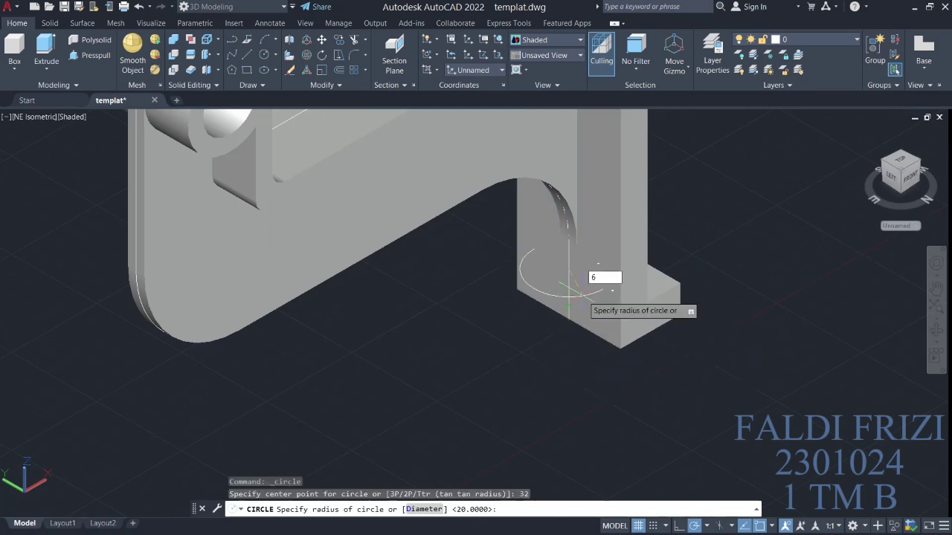
{"action": "key", "text": "Return"}
{"action": "type", "text": "3r"}
{"action": "key", "text": "Return"}
{"action": "left_click", "coordinate": [564, 276]}
{"action": "key", "text": "Return"}
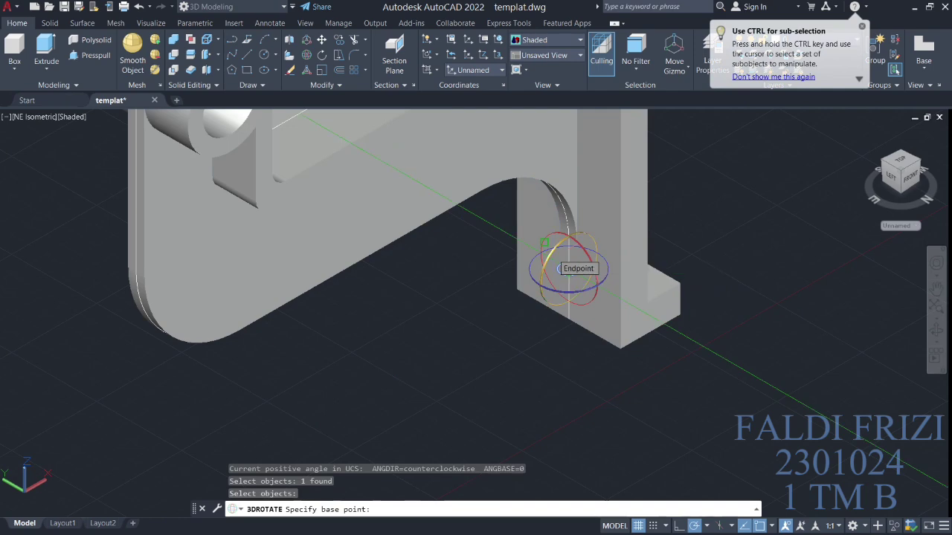
{"action": "left_click", "coordinate": [559, 269]}
{"action": "type", "text": "90"}
{"action": "key", "text": "Return"}
{"action": "scroll", "coordinate": [580, 327], "scroll_direction": "down", "scroll_amount": 3}
Step: Try mirroring the circle, then drawing another circle and a reference line, cancelling each
{"action": "type", "text": "mi"}
{"action": "key", "text": "Return"}
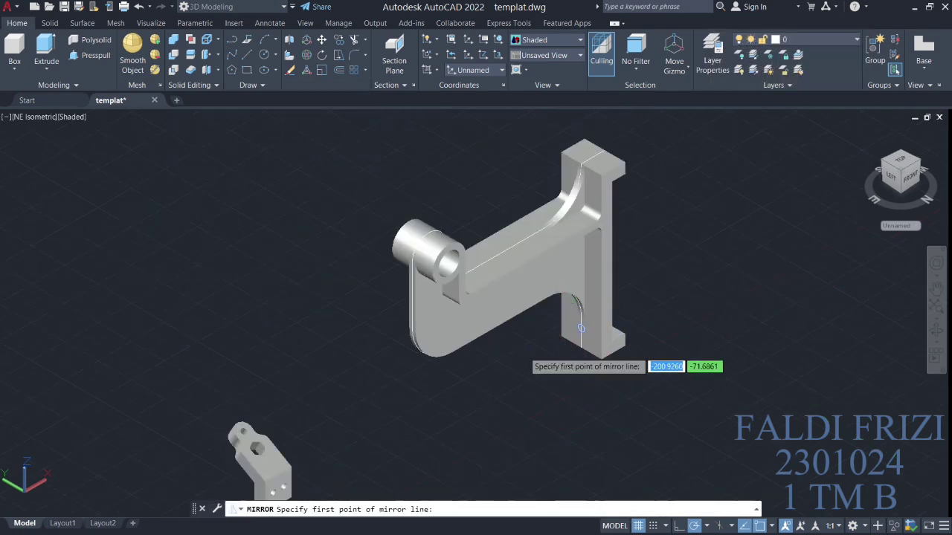
{"action": "scroll", "coordinate": [580, 328], "scroll_direction": "up", "scroll_amount": 2}
{"action": "scroll", "coordinate": [573, 326], "scroll_direction": "up", "scroll_amount": 3}
{"action": "scroll", "coordinate": [569, 325], "scroll_direction": "down", "scroll_amount": 3}
{"action": "key", "text": "Return"}
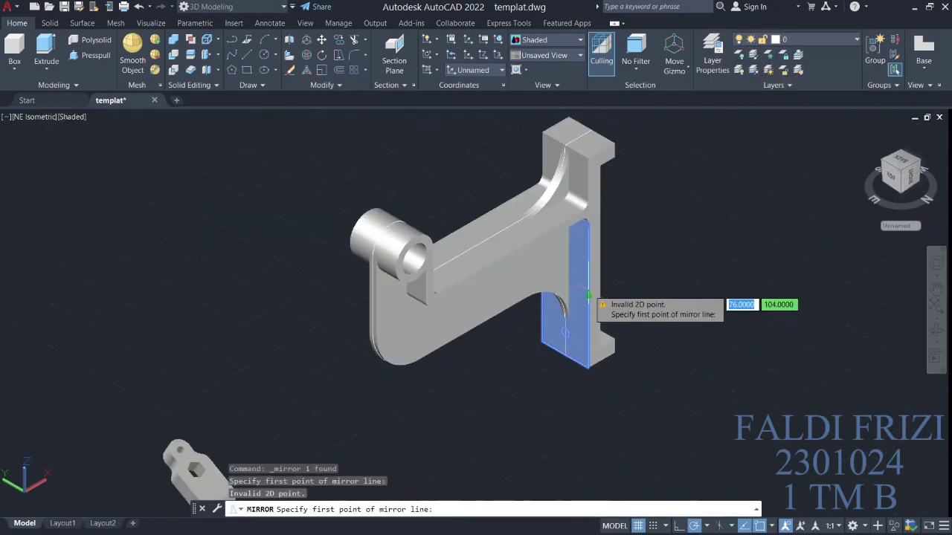
{"action": "key", "text": "Escape"}
{"action": "type", "text": "c"}
{"action": "key", "text": "Return"}
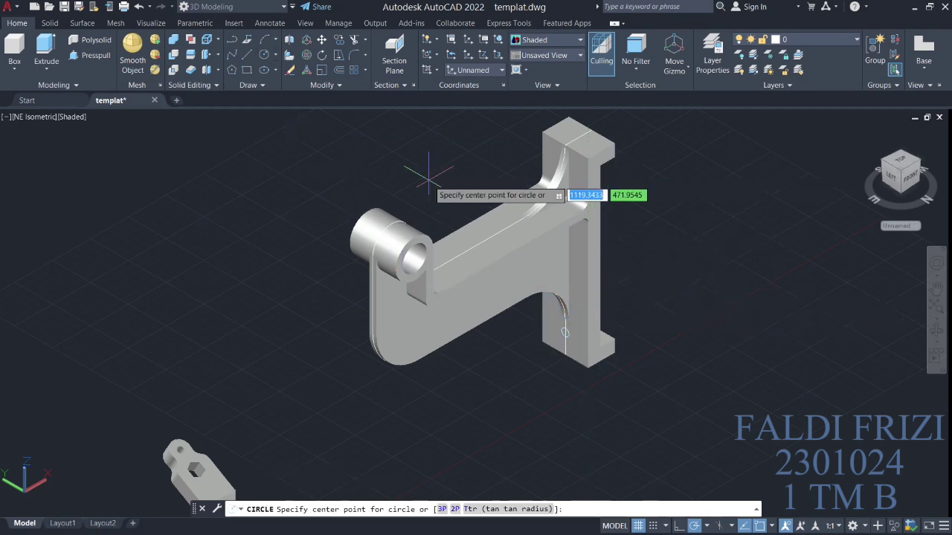
{"action": "scroll", "coordinate": [573, 135], "scroll_direction": "up", "scroll_amount": 4}
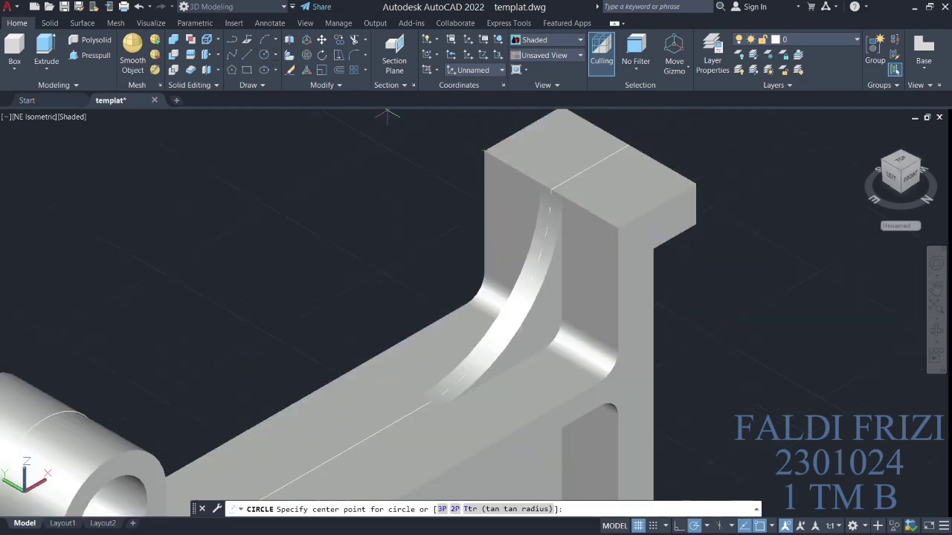
{"action": "key", "text": "Escape"}
{"action": "type", "text": "l"}
{"action": "key", "text": "Return"}
{"action": "left_click", "coordinate": [496, 158]}
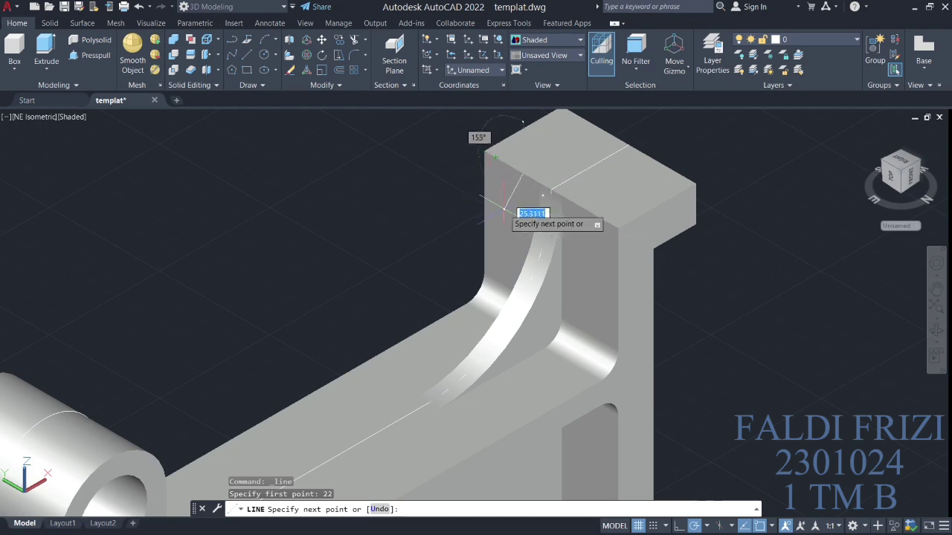
{"action": "key", "text": "Escape"}
Step: Draw another radius-6 circle on the upright face and mirror it, then undo the copy
{"action": "type", "text": "c"}
{"action": "key", "text": "Return"}
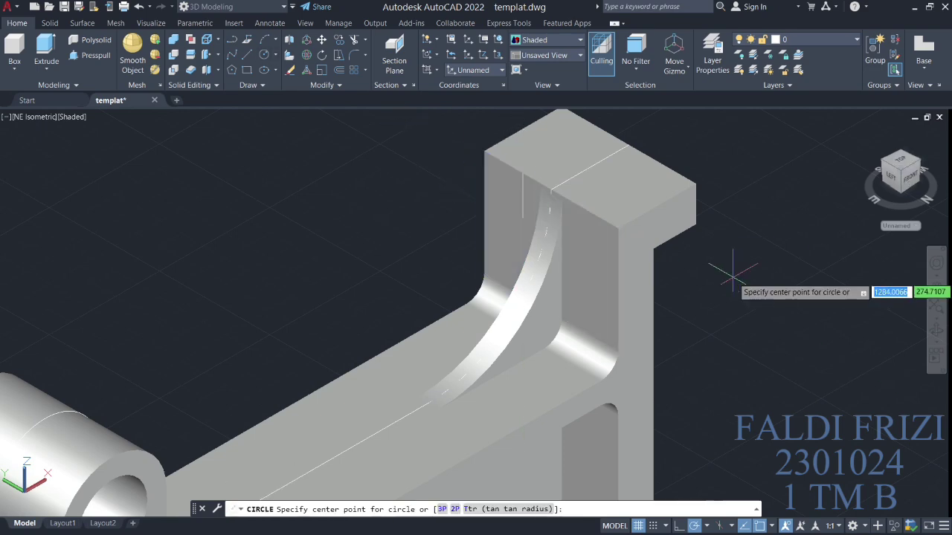
{"action": "left_click", "coordinate": [522, 215]}
{"action": "type", "text": "6"}
{"action": "key", "text": "Return"}
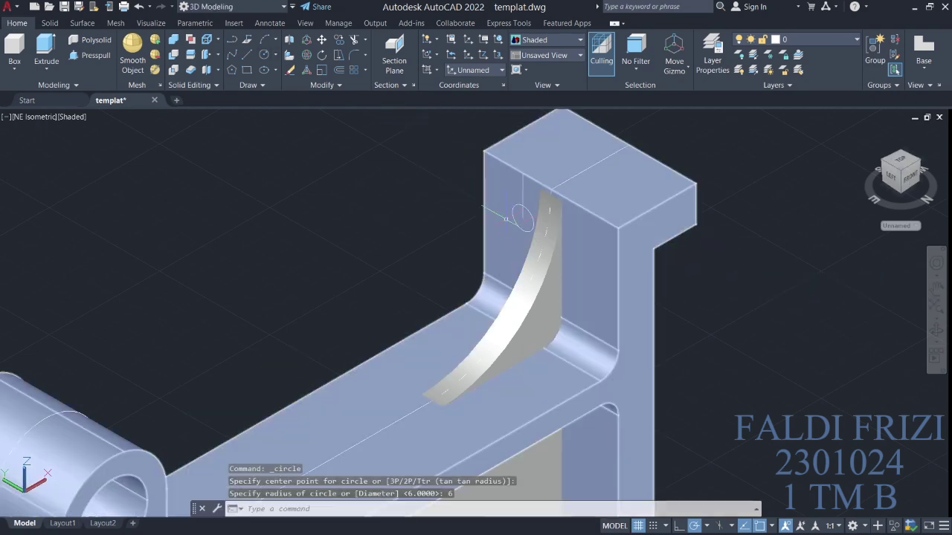
{"action": "left_click", "coordinate": [322, 84]}
{"action": "left_click", "coordinate": [307, 112]}
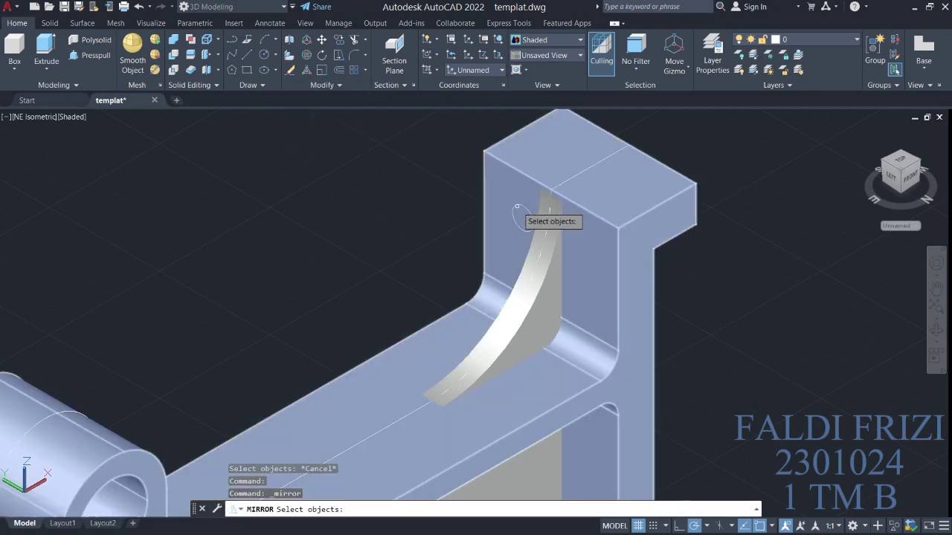
{"action": "left_click", "coordinate": [521, 214]}
{"action": "key", "text": "Return"}
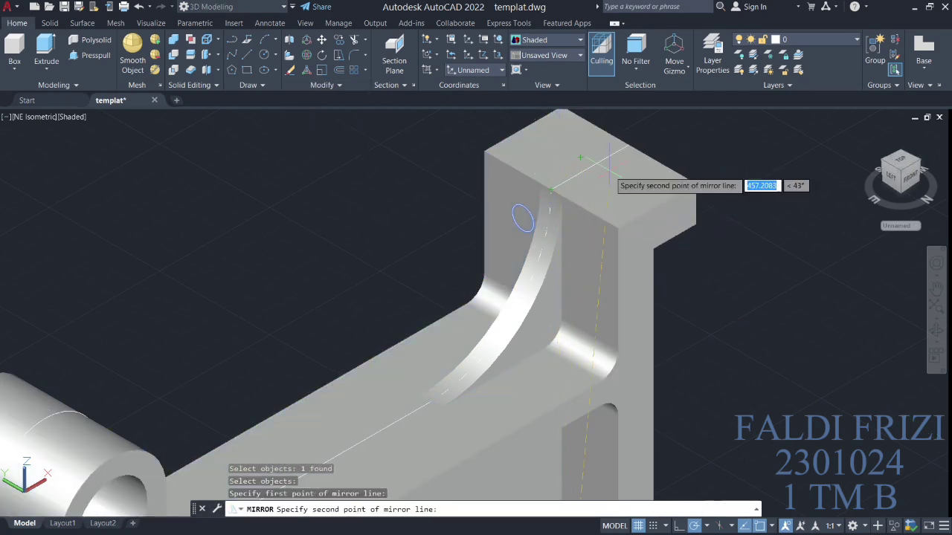
{"action": "key", "text": "ctrl+z"}
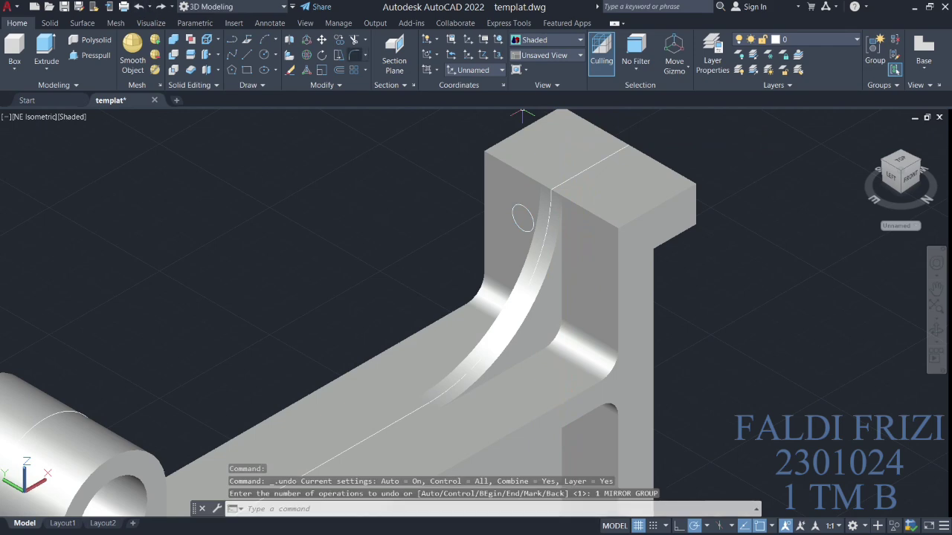
Step: Mirror the circle across the upright, keeping the original
{"action": "left_click", "coordinate": [322, 85]}
{"action": "left_click", "coordinate": [307, 112]}
{"action": "left_click", "coordinate": [531, 214]}
{"action": "key", "text": "Return"}
{"action": "scroll", "coordinate": [541, 212], "scroll_direction": "up", "scroll_amount": 6}
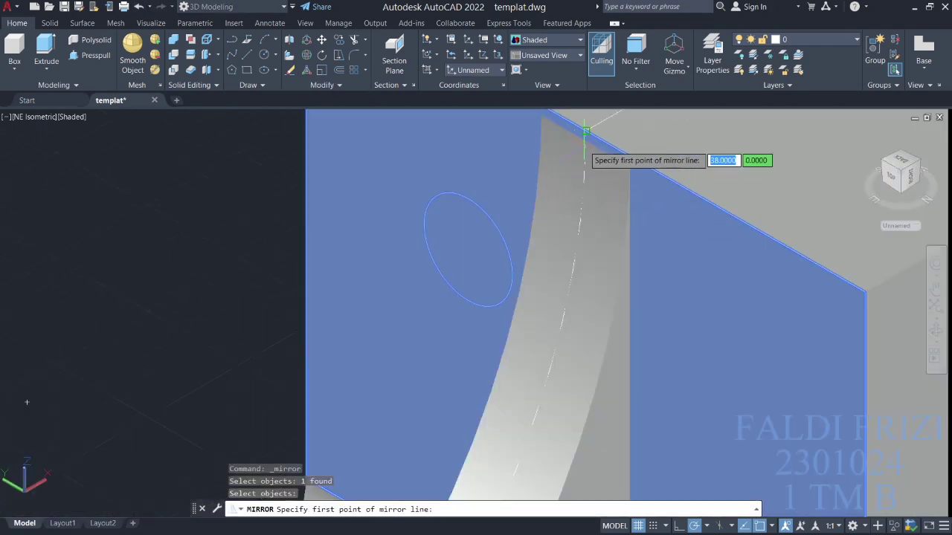
{"action": "left_click", "coordinate": [586, 135]}
{"action": "scroll", "coordinate": [585, 133], "scroll_direction": "down", "scroll_amount": 5}
{"action": "scroll", "coordinate": [585, 136], "scroll_direction": "down", "scroll_amount": 3}
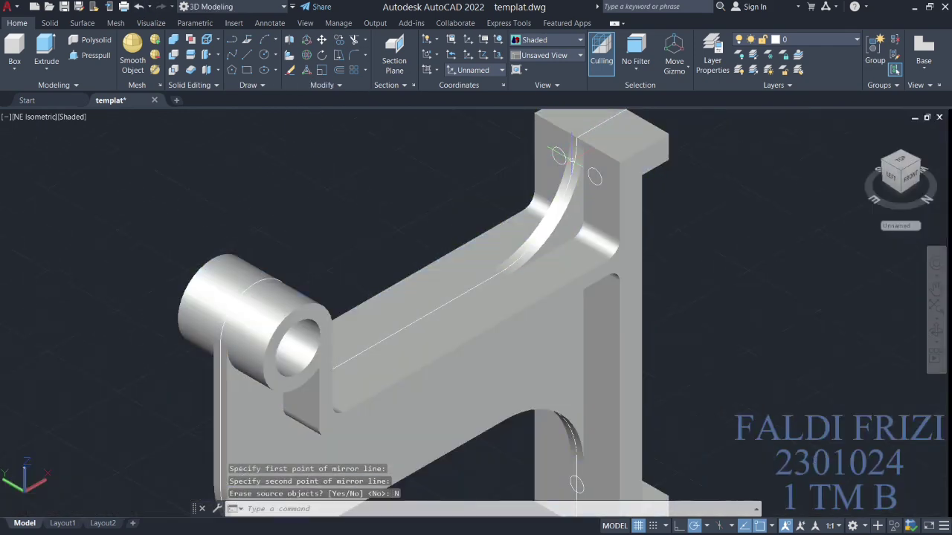
{"action": "scroll", "coordinate": [586, 148], "scroll_direction": "down", "scroll_amount": 2}
{"action": "type", "text": "N"}
{"action": "key", "text": "Return"}
Step: Press-pull the two circles together into pins
{"action": "left_click", "coordinate": [90, 55]}
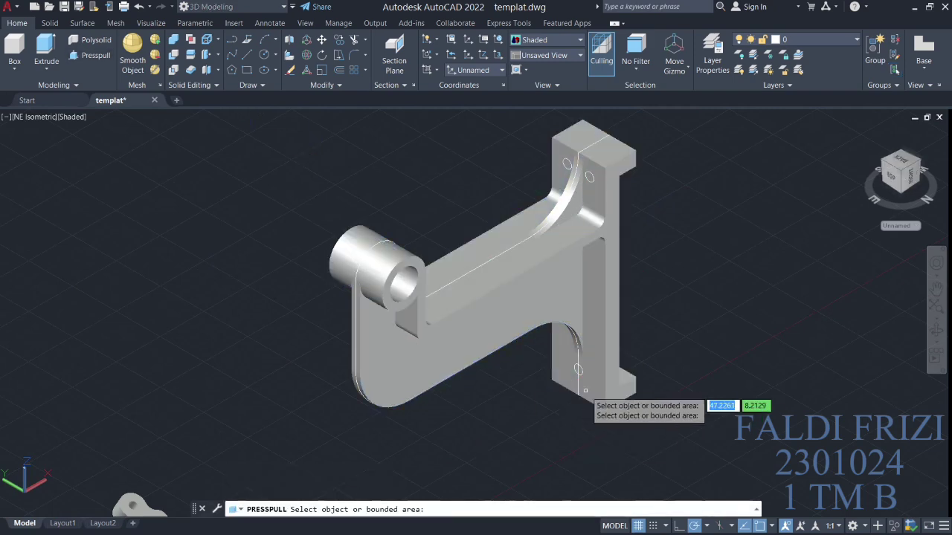
{"action": "type", "text": "multi"}
{"action": "key", "text": "Return"}
{"action": "left_click", "coordinate": [595, 182]}
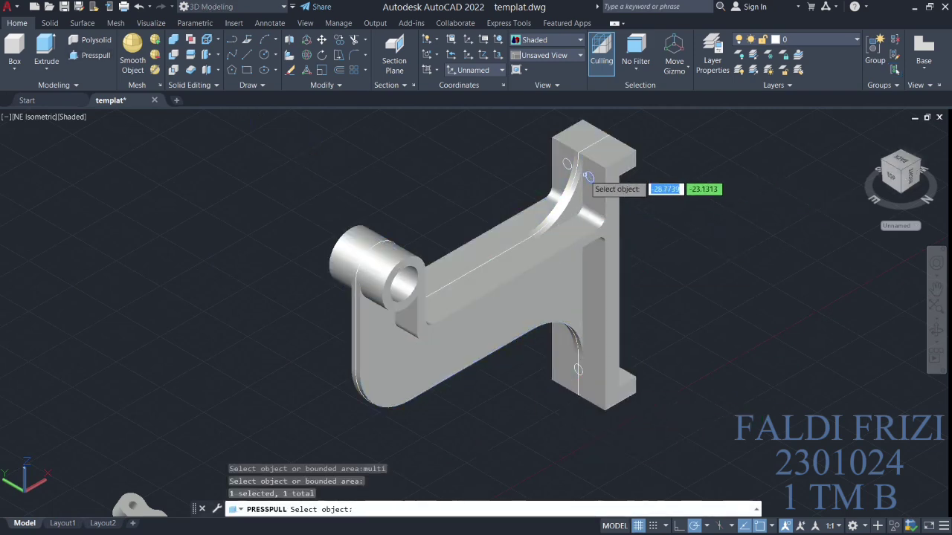
{"action": "left_click", "coordinate": [594, 319]}
{"action": "scroll", "coordinate": [594, 319], "scroll_direction": "up", "scroll_amount": 5}
{"action": "scroll", "coordinate": [547, 472], "scroll_direction": "down", "scroll_amount": 5}
{"action": "scroll", "coordinate": [617, 364], "scroll_direction": "up", "scroll_amount": 5}
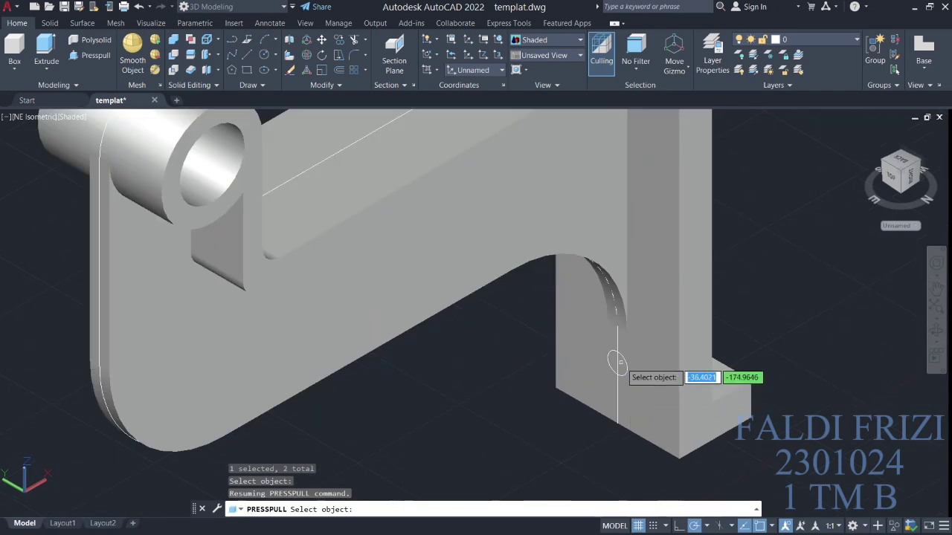
{"action": "scroll", "coordinate": [617, 362], "scroll_direction": "down", "scroll_amount": 5}
{"action": "key", "text": "Return"}
{"action": "left_click", "coordinate": [676, 227]}
Step: Subtract the three pins from the bracket body to cut the holes
{"action": "type", "text": "su"}
{"action": "key", "text": "Return"}
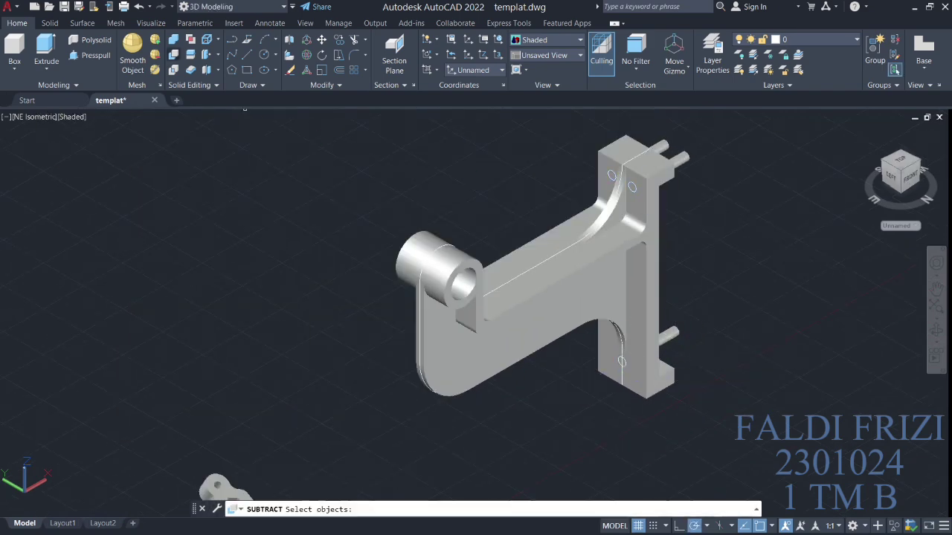
{"action": "left_click", "coordinate": [657, 379]}
{"action": "key", "text": "Return"}
{"action": "left_click", "coordinate": [669, 334]}
{"action": "left_click", "coordinate": [681, 157]}
{"action": "left_click", "coordinate": [660, 147]}
{"action": "key", "text": "Return"}
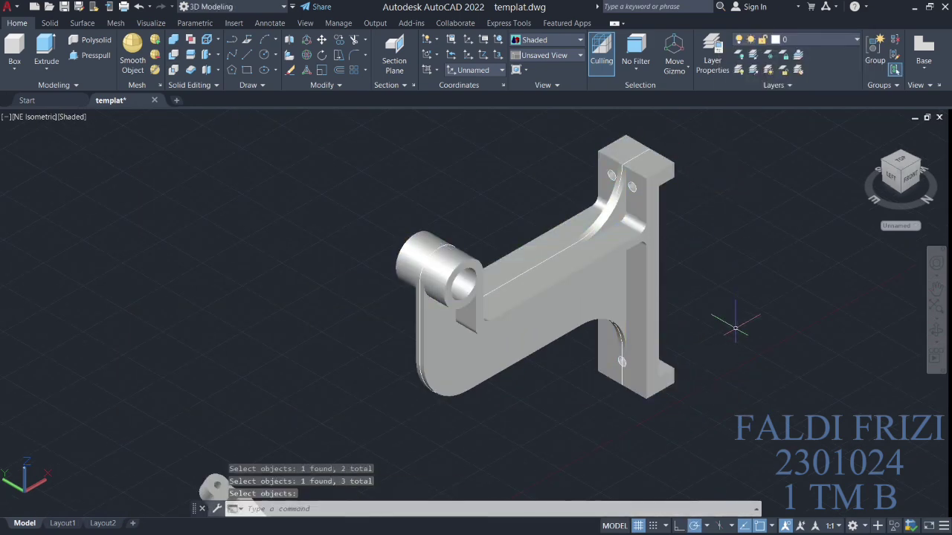
{"action": "scroll", "coordinate": [743, 320], "scroll_direction": "down", "scroll_amount": 3}
{"action": "left_click", "coordinate": [173, 38]}
Step: Union the bracket body and its remaining pieces into one solid
{"action": "left_click", "coordinate": [617, 304]}
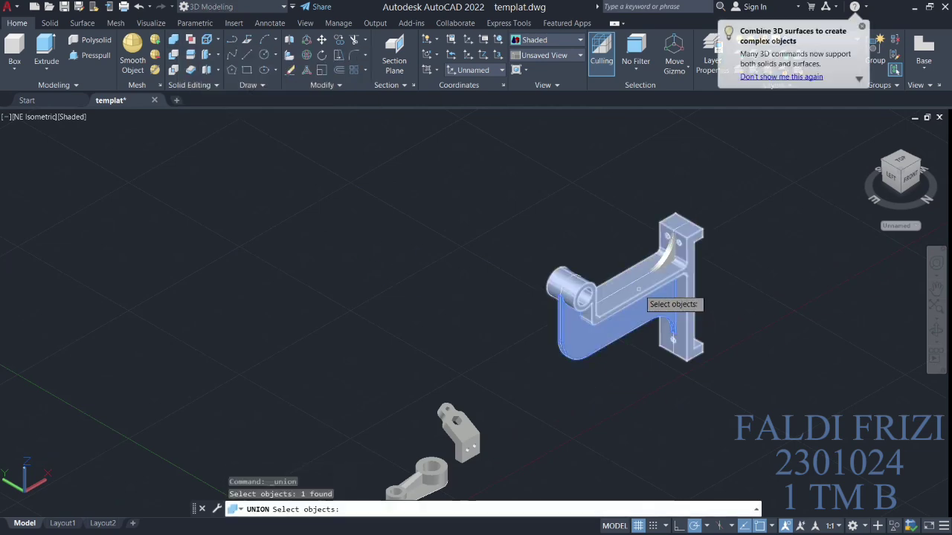
{"action": "left_click", "coordinate": [654, 282]}
{"action": "left_click", "coordinate": [670, 262]}
{"action": "key", "text": "Return"}
Step: Move the merged bracket from its pin end and erase the leftover copy on the right
{"action": "left_click", "coordinate": [640, 297]}
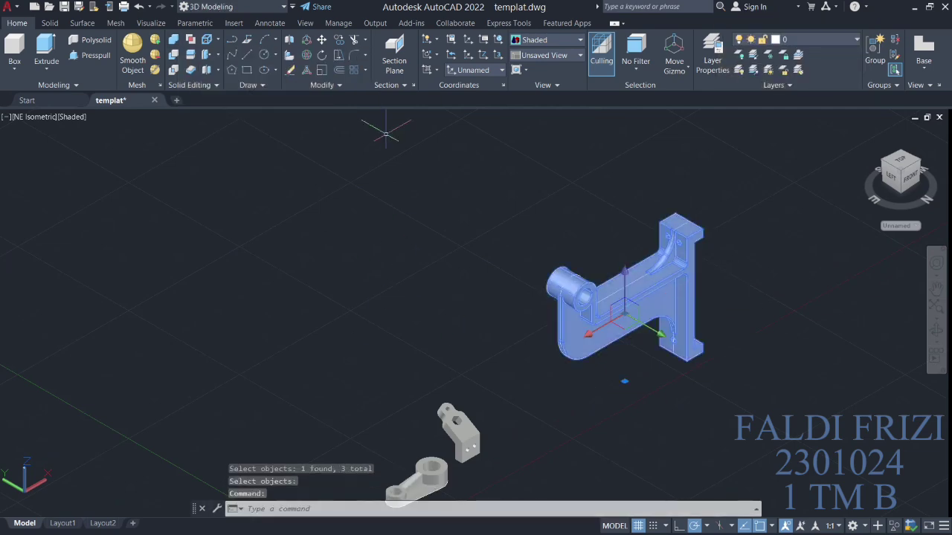
{"action": "left_click", "coordinate": [321, 39]}
{"action": "left_click", "coordinate": [558, 281]}
{"action": "left_click", "coordinate": [365, 266]}
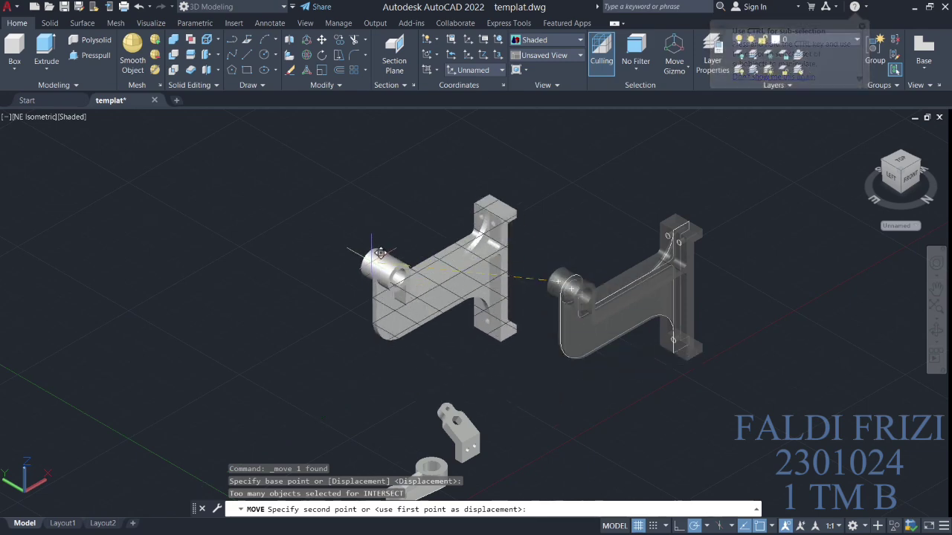
{"action": "left_click_drag", "start_coordinate": [749, 161], "coordinate": [563, 405]}
{"action": "key", "text": "Delete"}
Step: Move the bracket to a new position in the scene
{"action": "left_click", "coordinate": [461, 283]}
{"action": "left_click", "coordinate": [321, 40]}
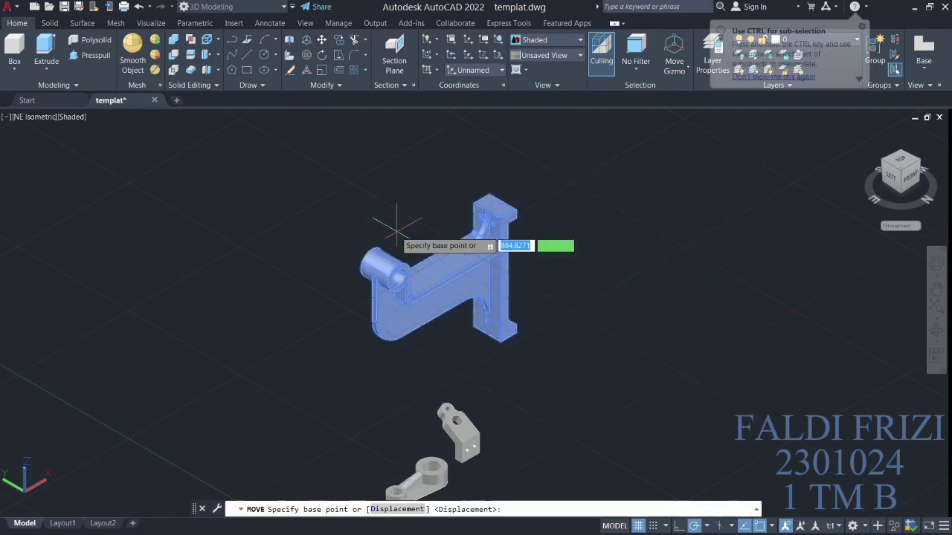
{"action": "left_click", "coordinate": [436, 144]}
{"action": "right_click", "coordinate": [452, 266]}
{"action": "key", "text": "Escape"}
{"action": "left_click", "coordinate": [591, 225]}
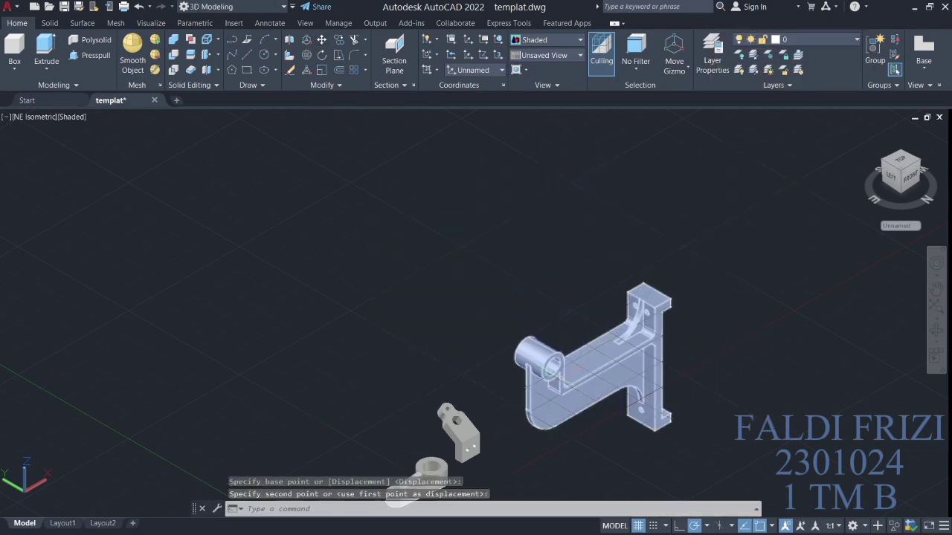
Step: Lift the bracket higher with repeated moves based on the cylinder end
{"action": "left_click", "coordinate": [321, 39]}
{"action": "left_click", "coordinate": [580, 364]}
{"action": "key", "text": "Return"}
{"action": "left_click", "coordinate": [552, 367]}
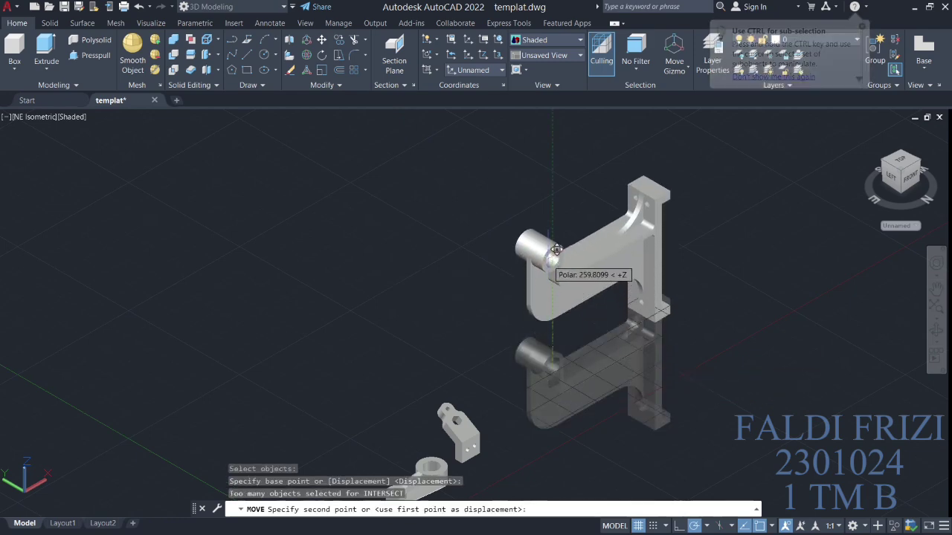
{"action": "left_click", "coordinate": [551, 237]}
{"action": "left_click", "coordinate": [593, 256]}
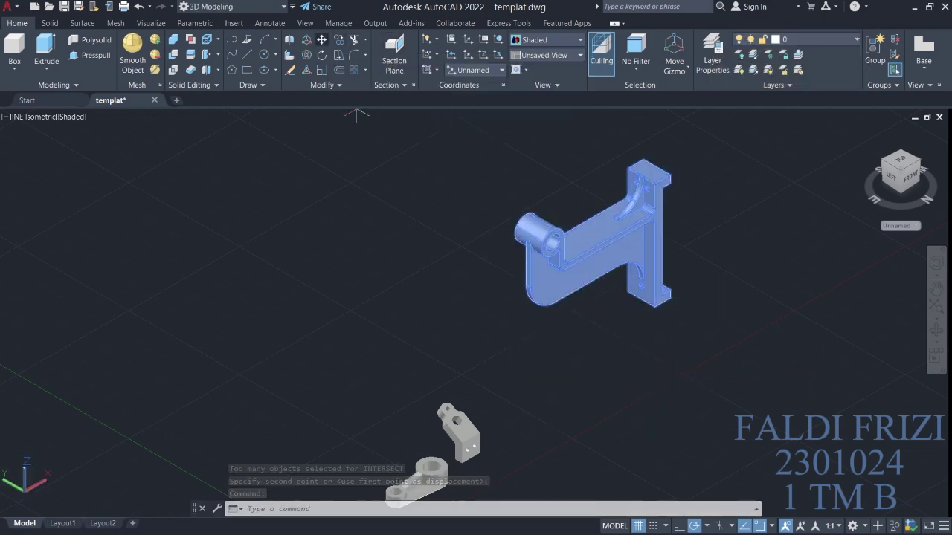
{"action": "left_click", "coordinate": [321, 40]}
{"action": "left_click", "coordinate": [551, 242]}
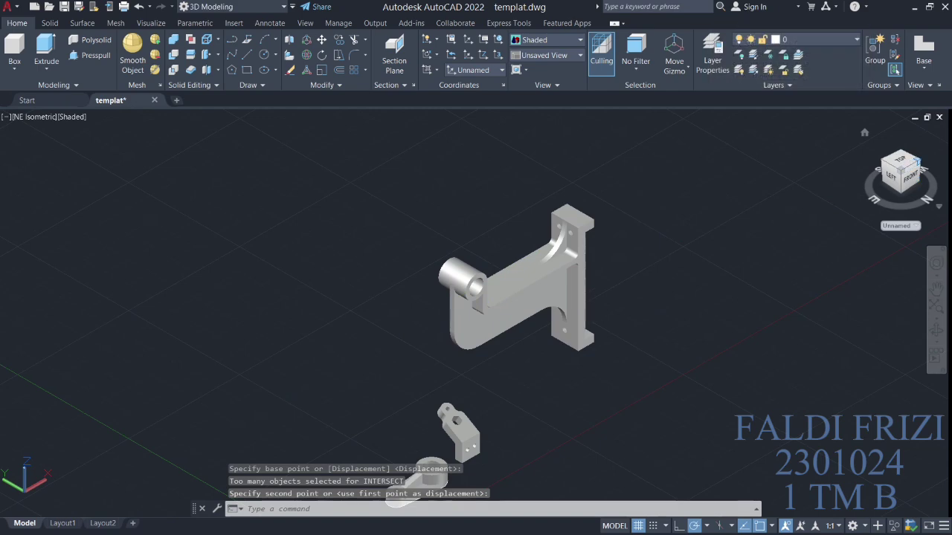
{"action": "left_click", "coordinate": [455, 277]}
Step: Check the parts from the northwest isometric, then fine-tune the bracket's position in northeast isometric
{"action": "left_click", "coordinate": [885, 160]}
{"action": "left_click", "coordinate": [625, 273]}
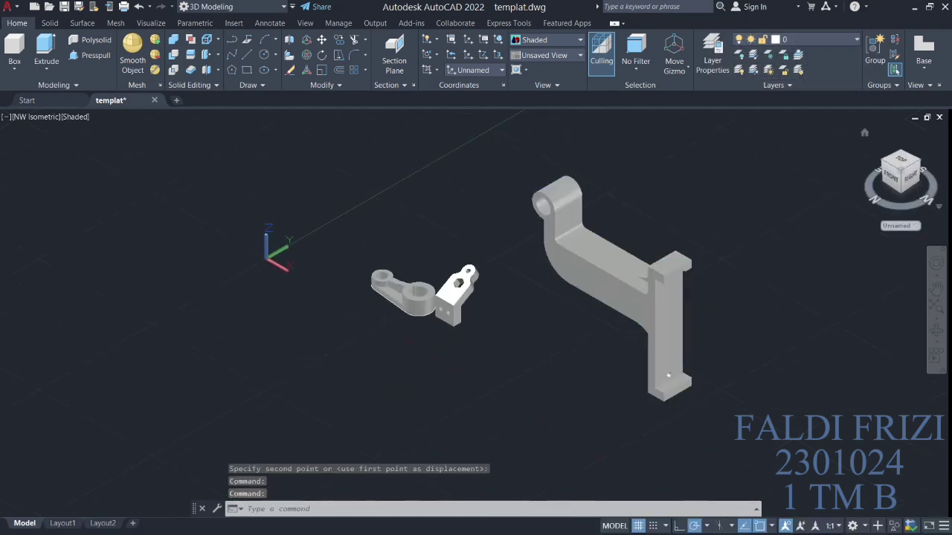
{"action": "left_click", "coordinate": [919, 165]}
{"action": "left_click", "coordinate": [521, 253]}
{"action": "left_click", "coordinate": [321, 39]}
{"action": "left_click", "coordinate": [450, 232]}
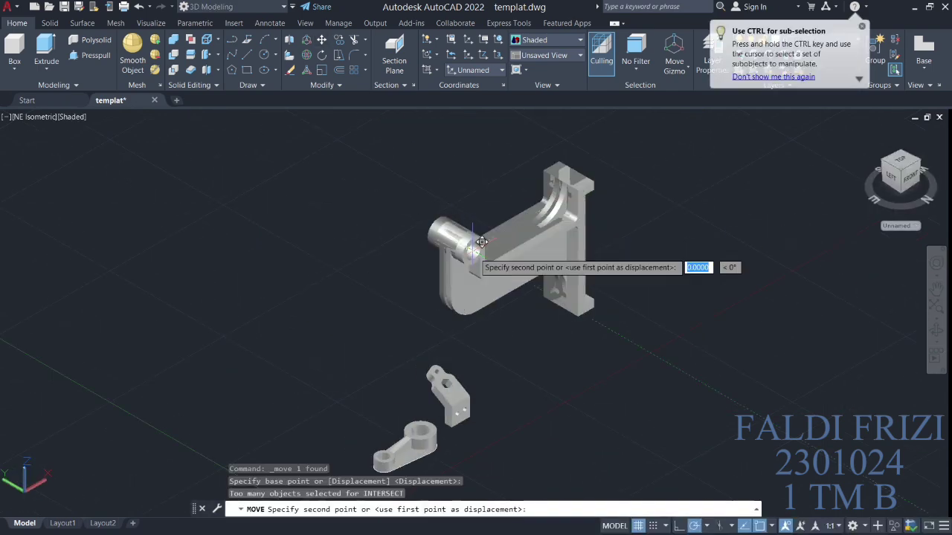
{"action": "left_click", "coordinate": [487, 262]}
Step: Move the lug block slightly into its new spot
{"action": "left_click", "coordinate": [446, 390]}
{"action": "key", "text": "space"}
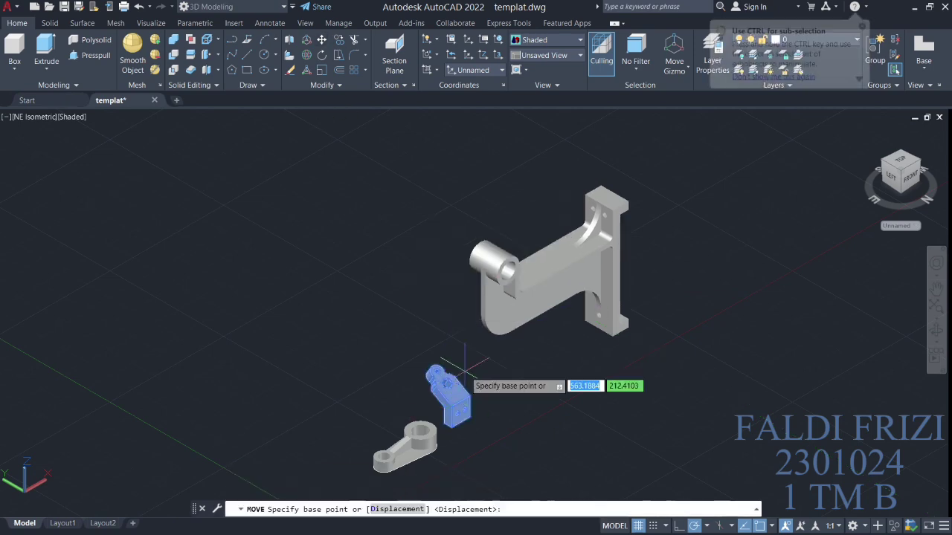
{"action": "left_click", "coordinate": [446, 390]}
{"action": "left_click", "coordinate": [458, 395]}
Step: Move the lever link higher up and erase the stray small part
{"action": "middle_click_drag", "start_coordinate": [561, 388], "coordinate": [654, 309]}
{"action": "left_click", "coordinate": [510, 360]}
{"action": "key", "text": "space"}
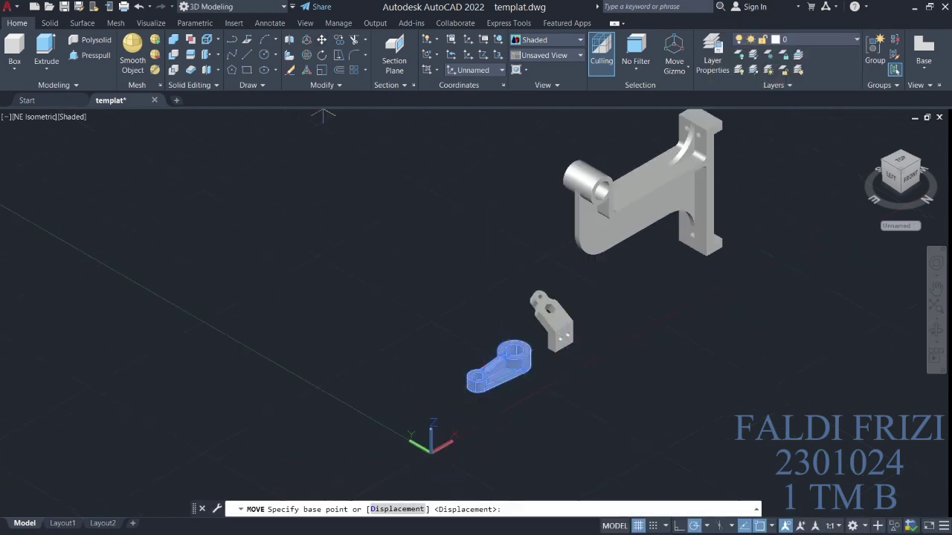
{"action": "left_click", "coordinate": [513, 357]}
{"action": "left_click", "coordinate": [509, 270]}
{"action": "left_click", "coordinate": [473, 412]}
{"action": "key", "text": "Delete"}
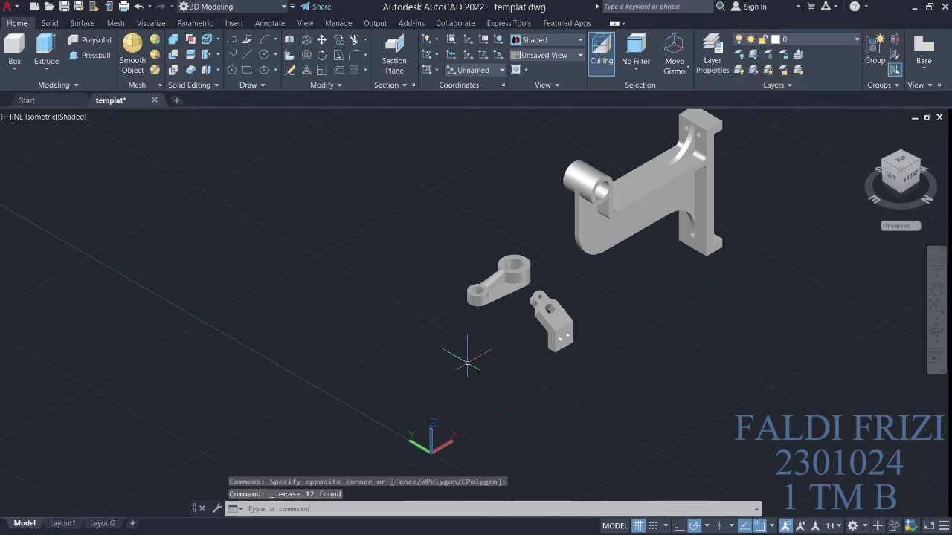
Step: Place the lever link beside the lug block and pan the scene to frame the parts
{"action": "left_click", "coordinate": [492, 285]}
{"action": "left_click", "coordinate": [321, 40]}
{"action": "left_click", "coordinate": [477, 283]}
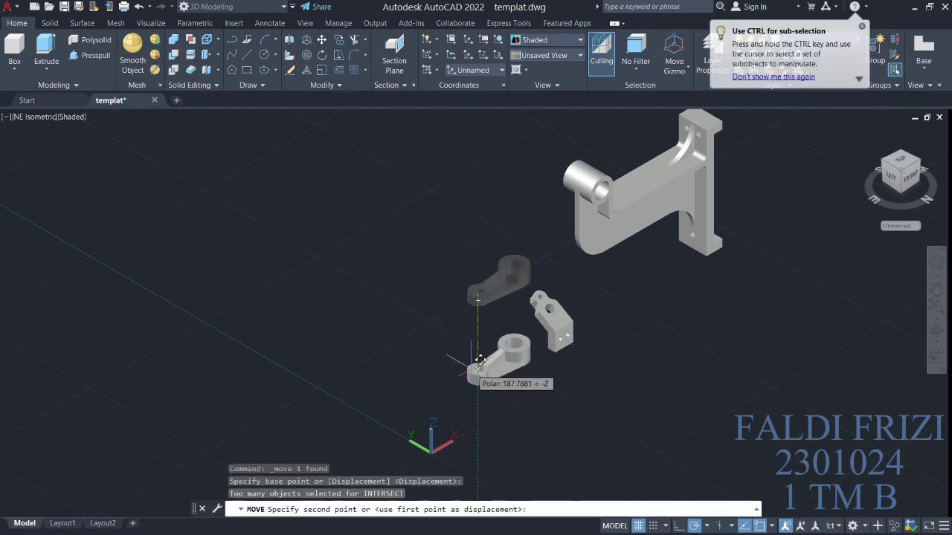
{"action": "left_click", "coordinate": [479, 362]}
{"action": "scroll", "coordinate": [479, 363], "scroll_direction": "up", "scroll_amount": 2}
{"action": "scroll", "coordinate": [590, 265], "scroll_direction": "down", "scroll_amount": 3}
{"action": "scroll", "coordinate": [669, 303], "scroll_direction": "up", "scroll_amount": 2}
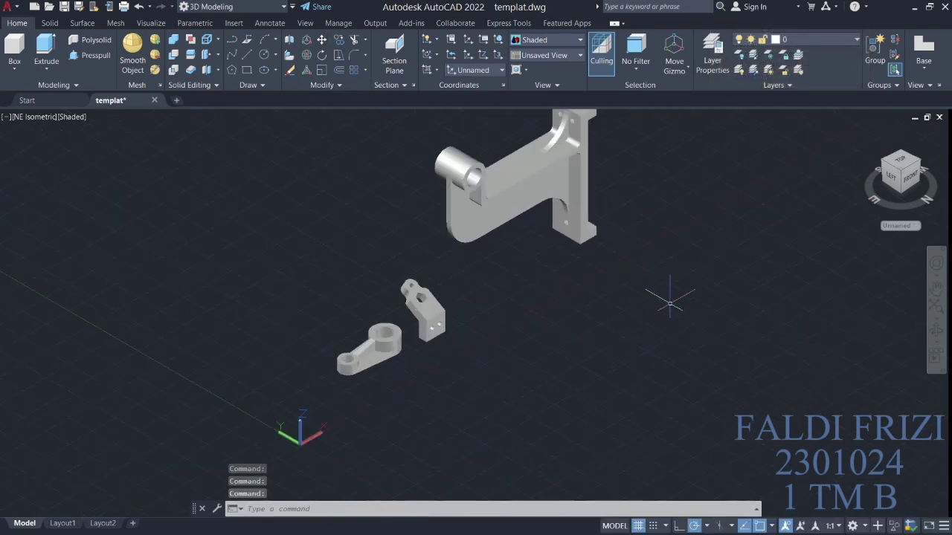
{"action": "middle_click_drag", "start_coordinate": [669, 304], "coordinate": [696, 348]}
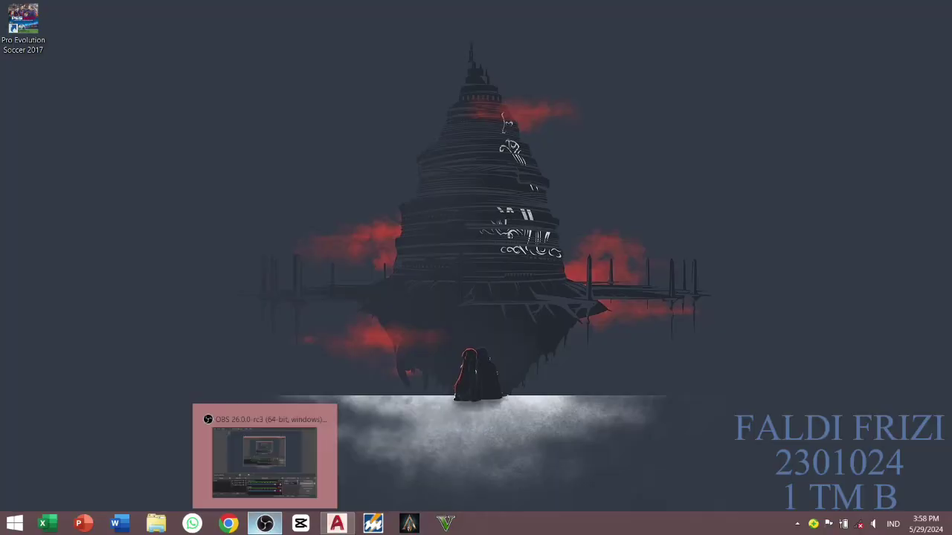
{"action": "left_click", "coordinate": [264, 524]}
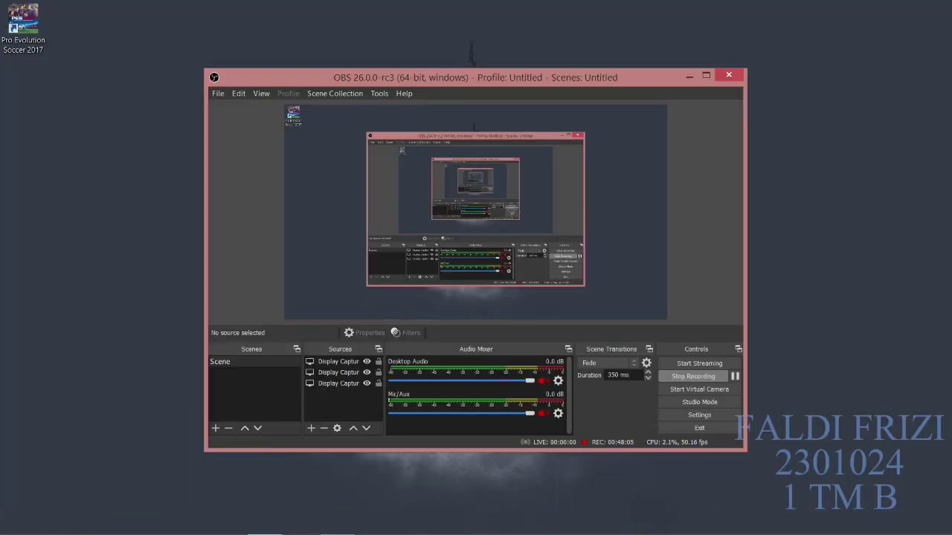
{"action": "left_click", "coordinate": [690, 76]}
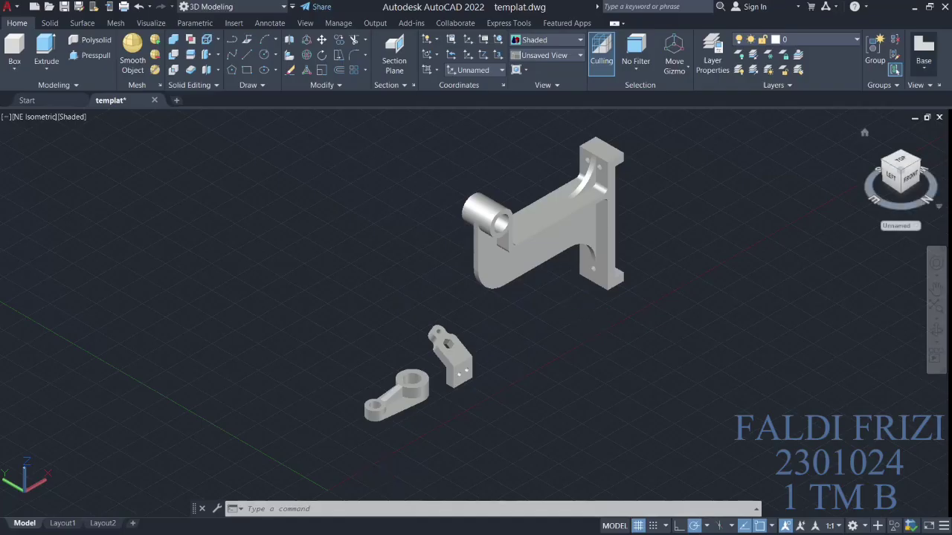
Step: Create the bracket's base view on Layout1 with projected views below, isometric and side
{"action": "left_click", "coordinate": [924, 51]}
{"action": "left_click", "coordinate": [580, 215]}
{"action": "key", "text": "Return"}
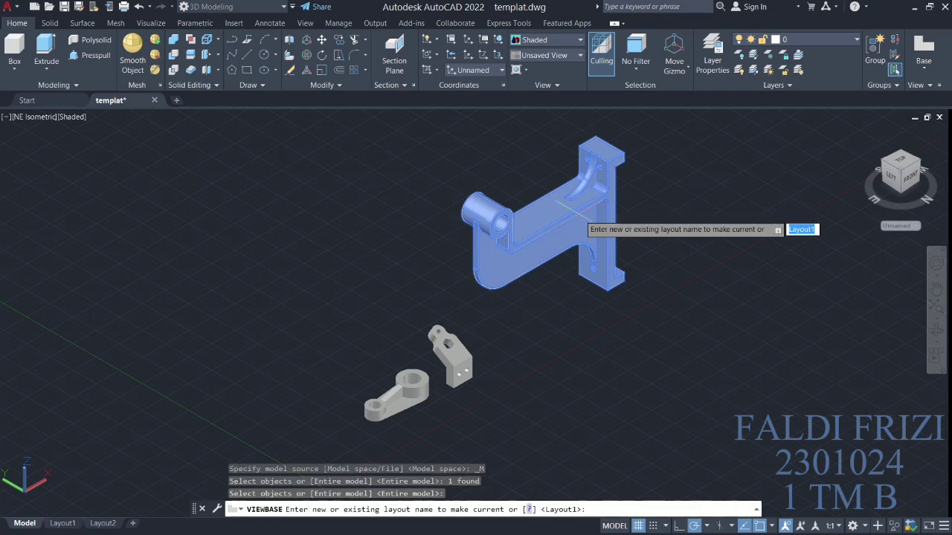
{"action": "key", "text": "Return"}
{"action": "left_click", "coordinate": [571, 232]}
{"action": "key", "text": "Return"}
{"action": "left_click", "coordinate": [562, 387]}
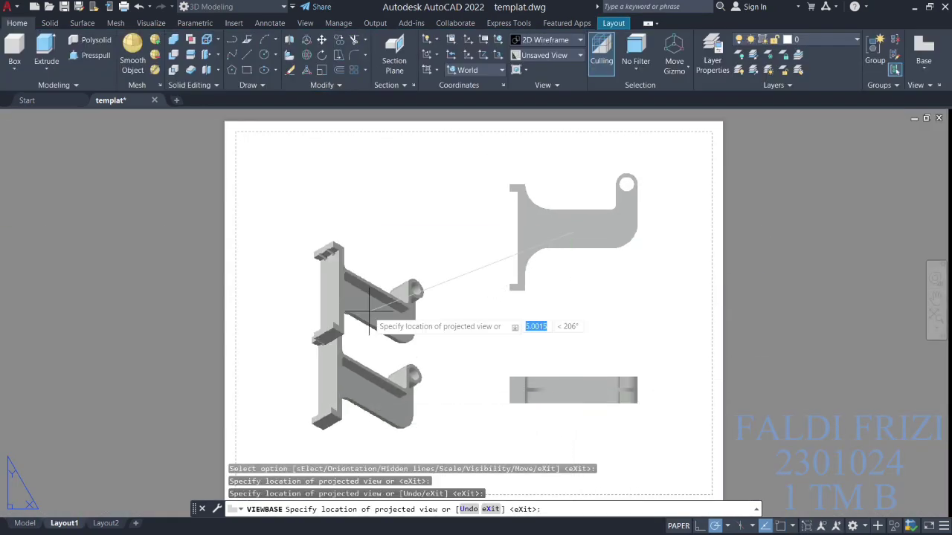
{"action": "left_click", "coordinate": [366, 376]}
{"action": "left_click", "coordinate": [363, 230]}
{"action": "key", "text": "Return"}
{"action": "key", "text": "Escape"}
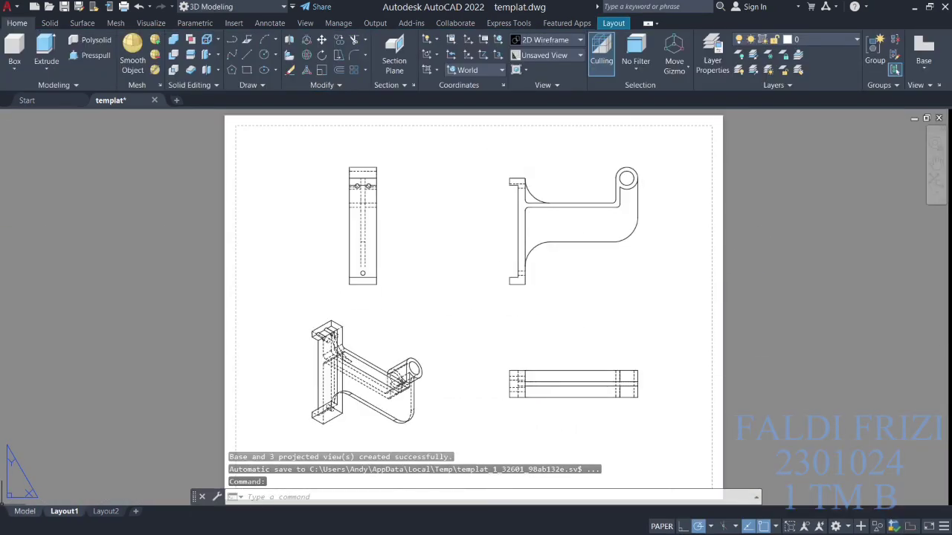
Step: Create the lug block's base view on Layout2 with below, isometric and left projected views
{"action": "left_click", "coordinate": [24, 510]}
{"action": "left_click", "coordinate": [914, 90]}
{"action": "left_click", "coordinate": [455, 356]}
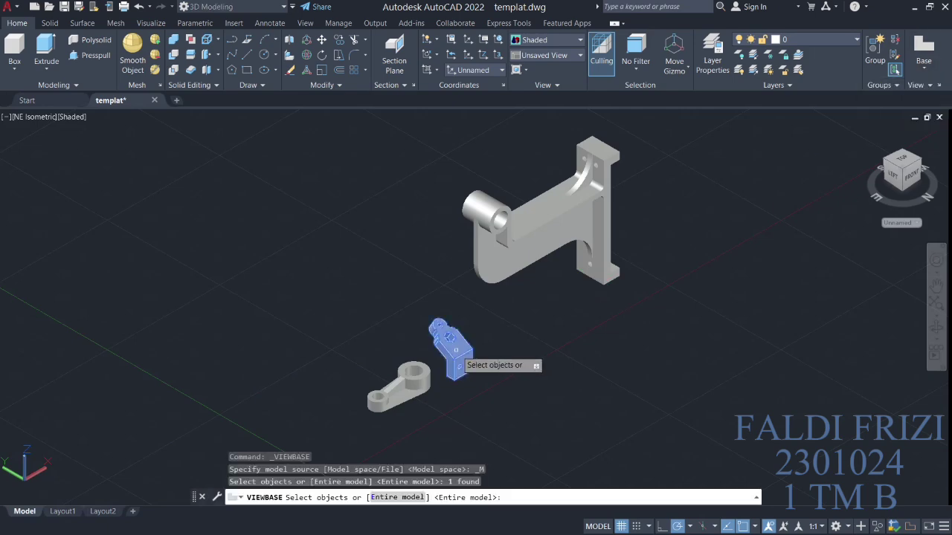
{"action": "key", "text": "Return"}
{"action": "type", "text": "layout2"}
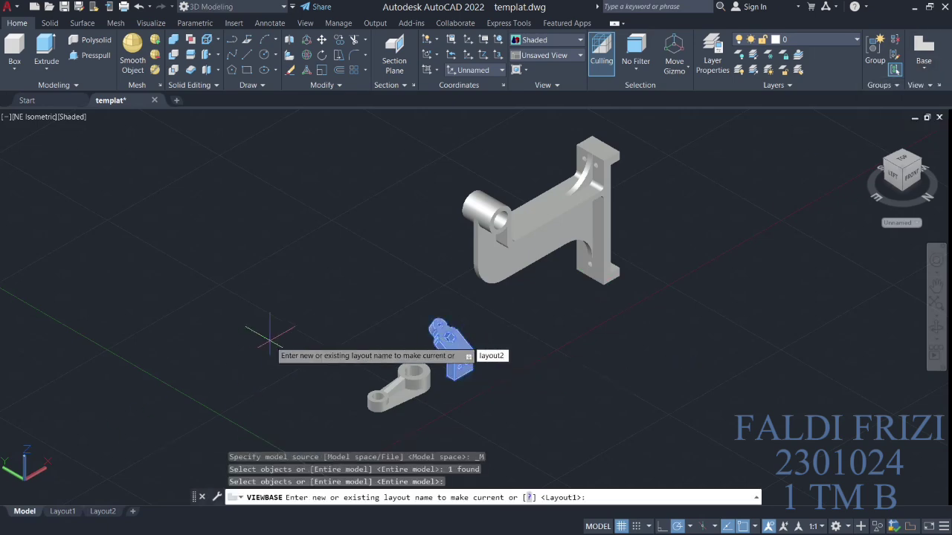
{"action": "key", "text": "Return"}
{"action": "left_click", "coordinate": [602, 242]}
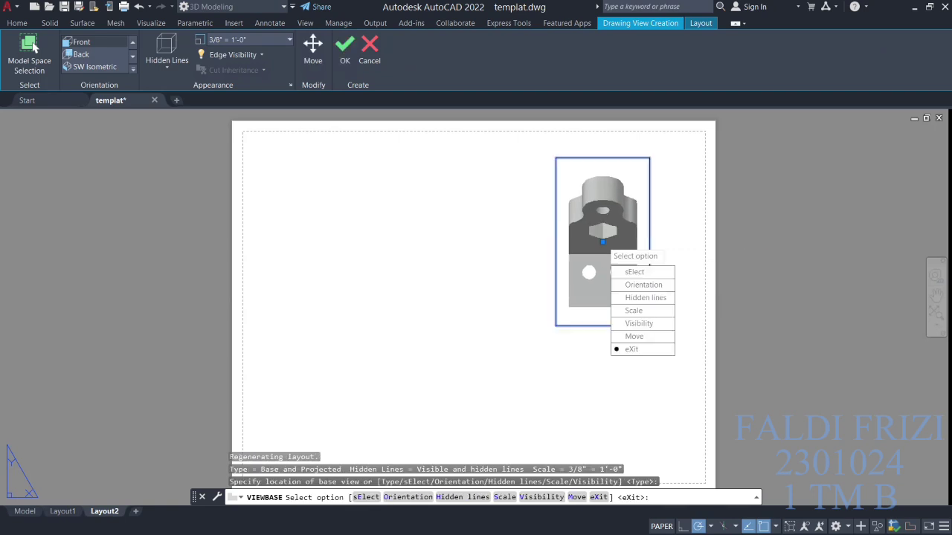
{"action": "key", "text": "Return"}
{"action": "left_click", "coordinate": [602, 383]}
{"action": "left_click", "coordinate": [399, 379]}
{"action": "left_click", "coordinate": [386, 242]}
{"action": "key", "text": "Return"}
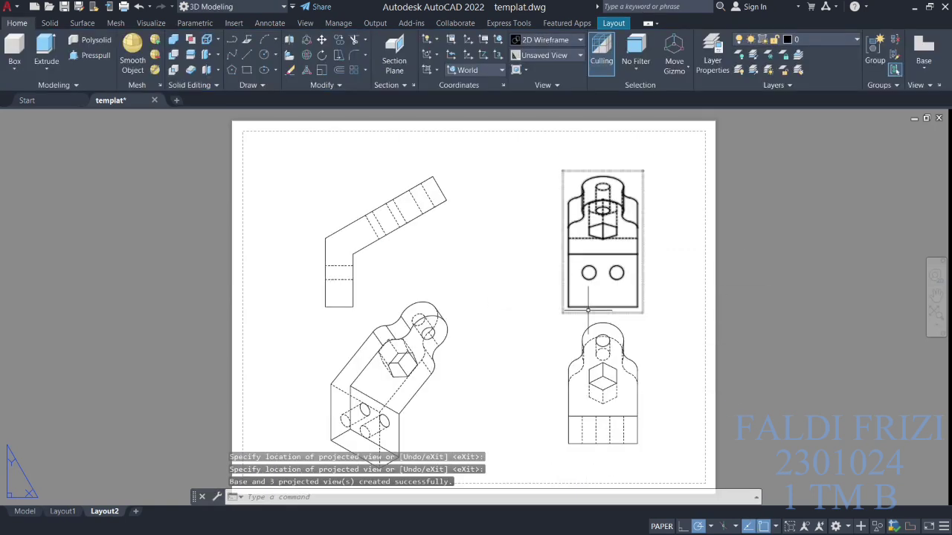
Step: Place the lever link's top base view on a new layout3 with front, isometric and side projections
{"action": "left_click", "coordinate": [25, 511]}
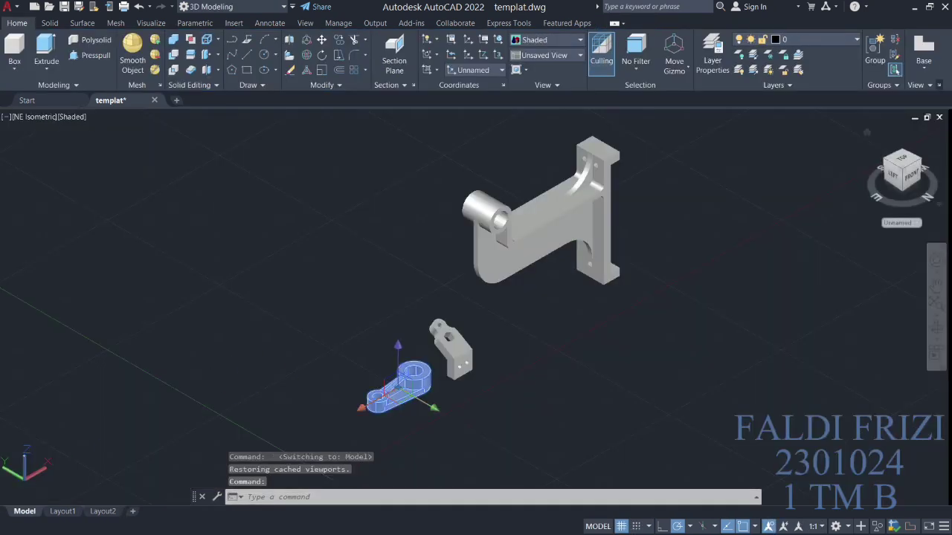
{"action": "left_click", "coordinate": [914, 90]}
{"action": "key", "text": "Return"}
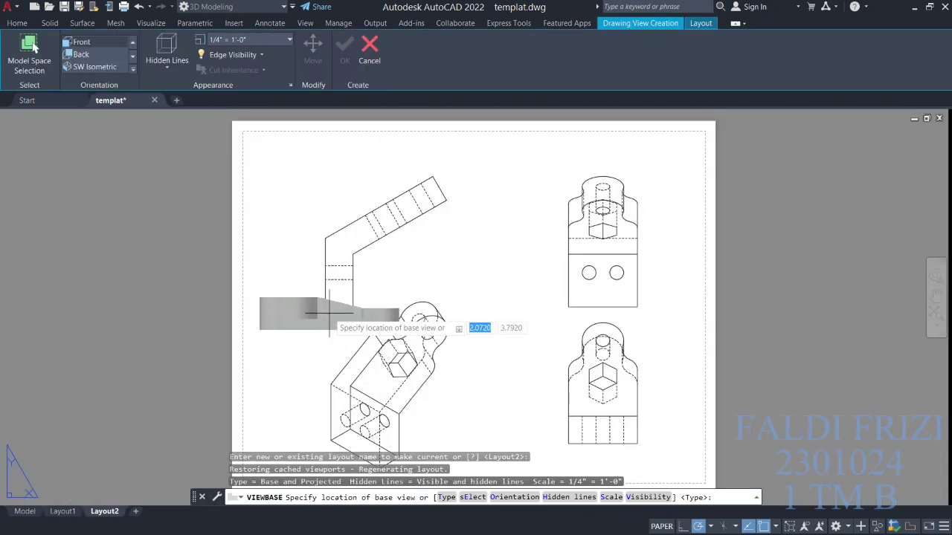
{"action": "left_click", "coordinate": [30, 46]}
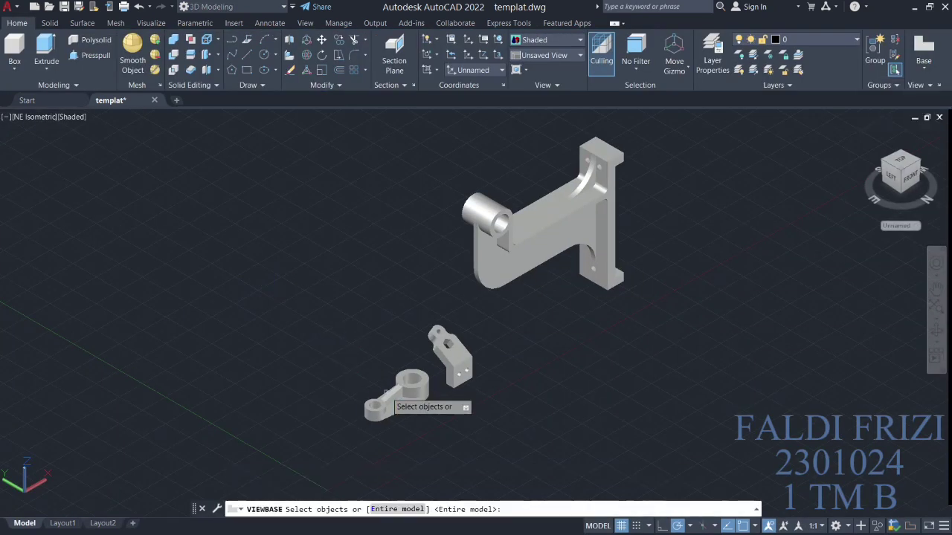
{"action": "left_click", "coordinate": [424, 398]}
{"action": "key", "text": "Return"}
{"action": "key", "text": "Return"}
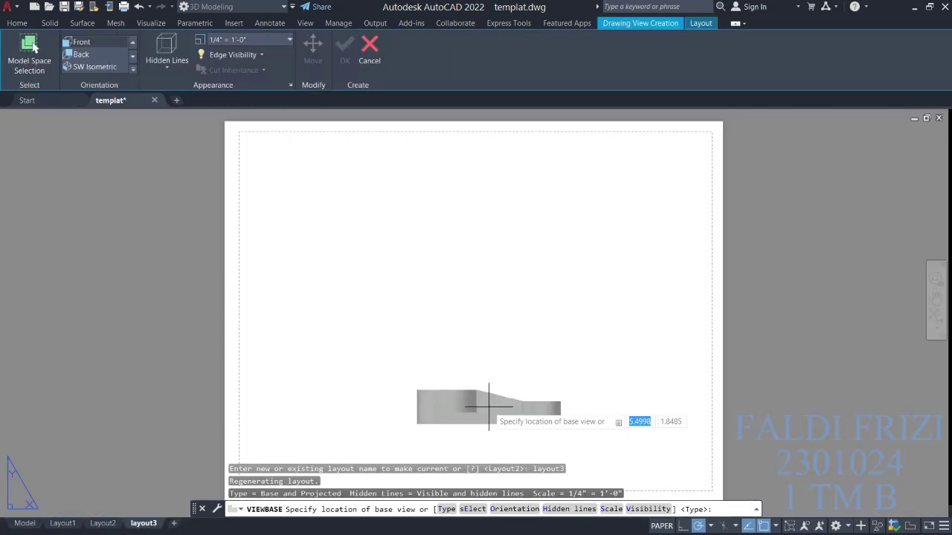
{"action": "left_click", "coordinate": [578, 214]}
{"action": "key", "text": "Return"}
{"action": "left_click", "coordinate": [578, 379]}
{"action": "left_click", "coordinate": [376, 380]}
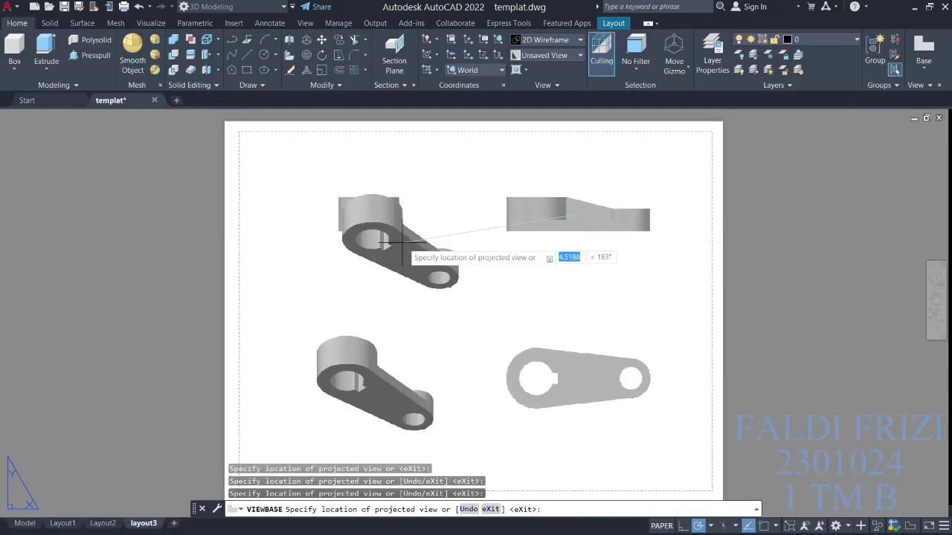